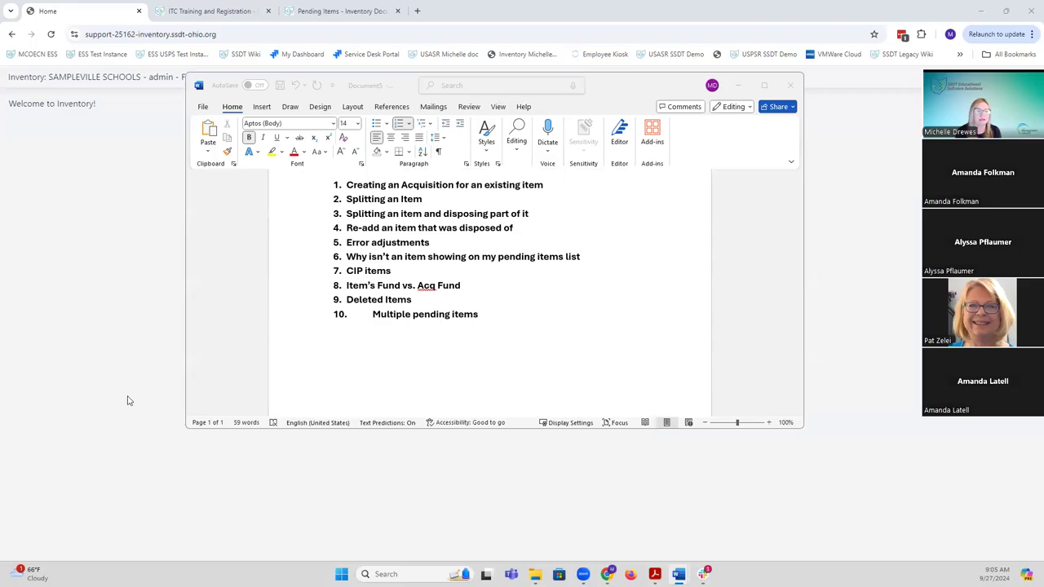
Add "Donated Items" as a new numbered entry at the end of the topic list
{"action": "left_click", "coordinate": [483, 318]}
{"action": "left_click", "coordinate": [483, 318]}
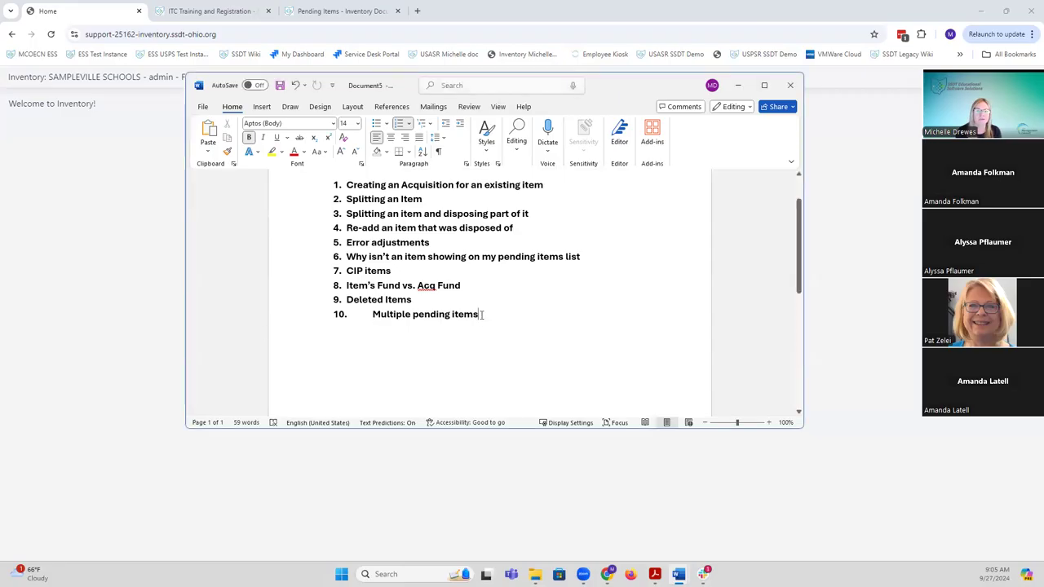
{"action": "key", "text": "Return"}
{"action": "type", "text": "Donated Items"}
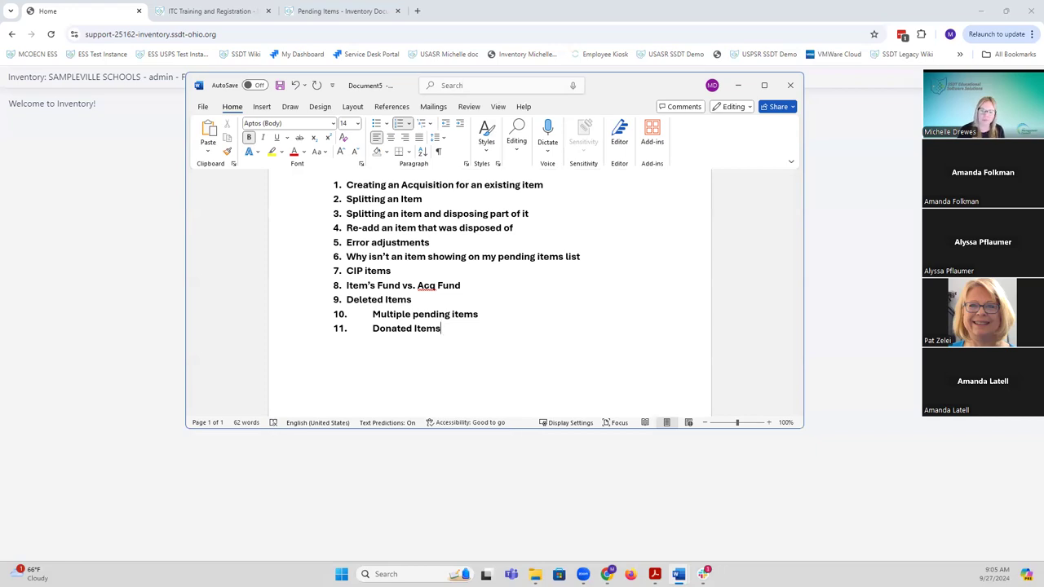
{"action": "scroll", "coordinate": [621, 323], "scroll_direction": "up", "scroll_amount": 2}
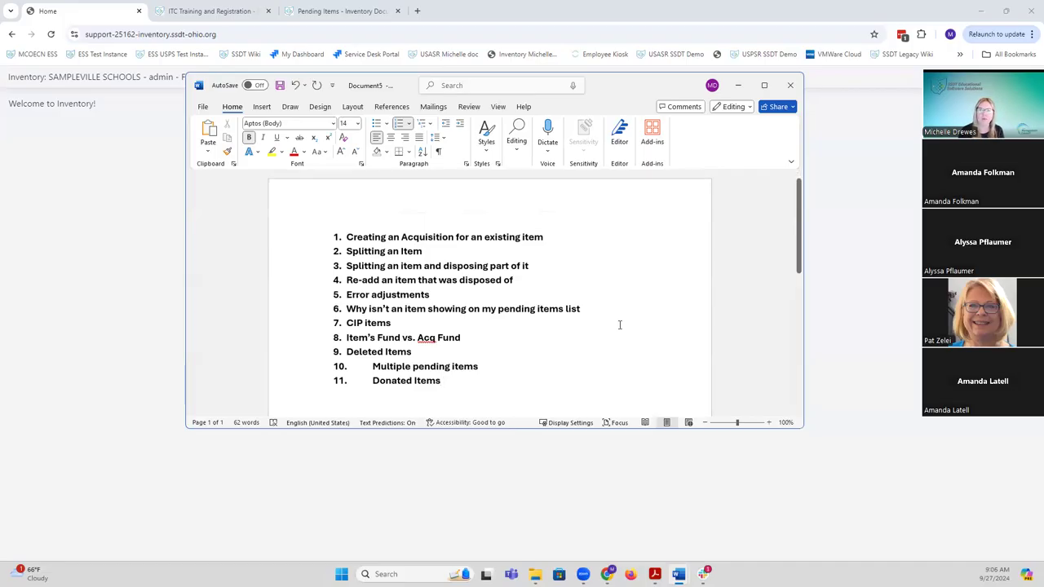
Switch to the Inventory application, filter the Items list by tag number 201137 and view the matching item's details
{"action": "left_click", "coordinate": [742, 88]}
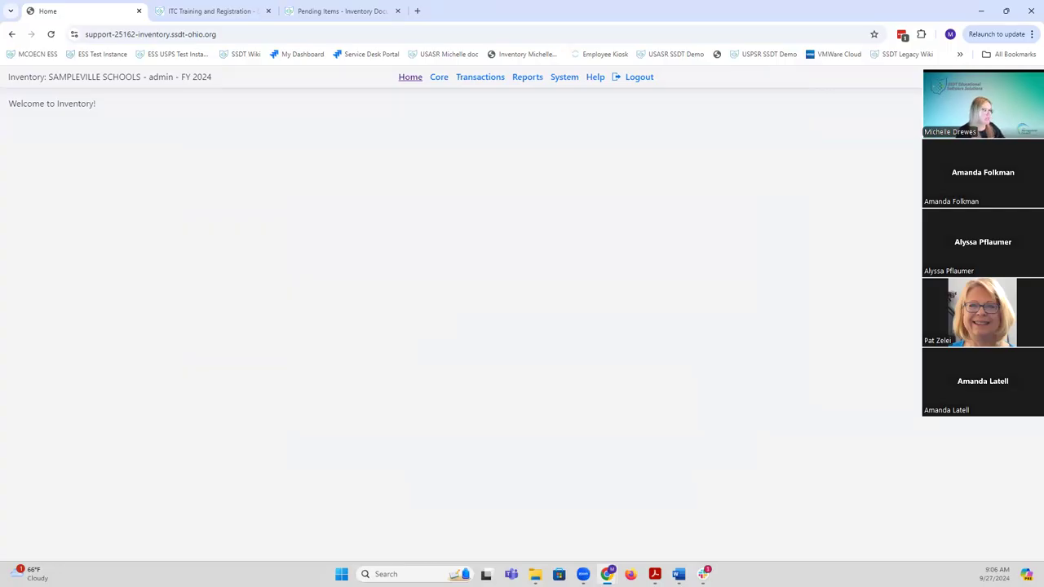
{"action": "left_click", "coordinate": [482, 77]}
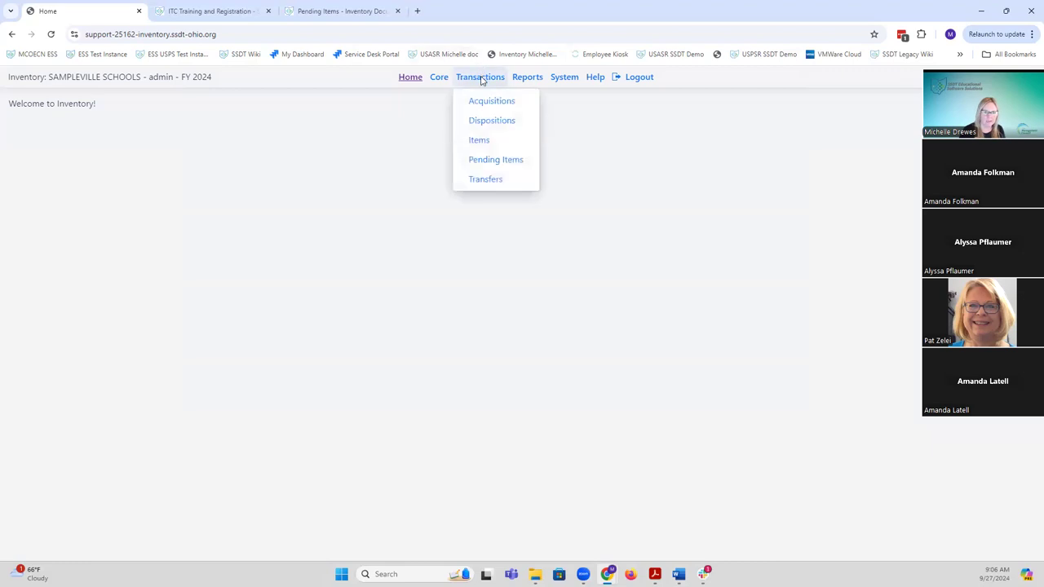
{"action": "left_click", "coordinate": [479, 142]}
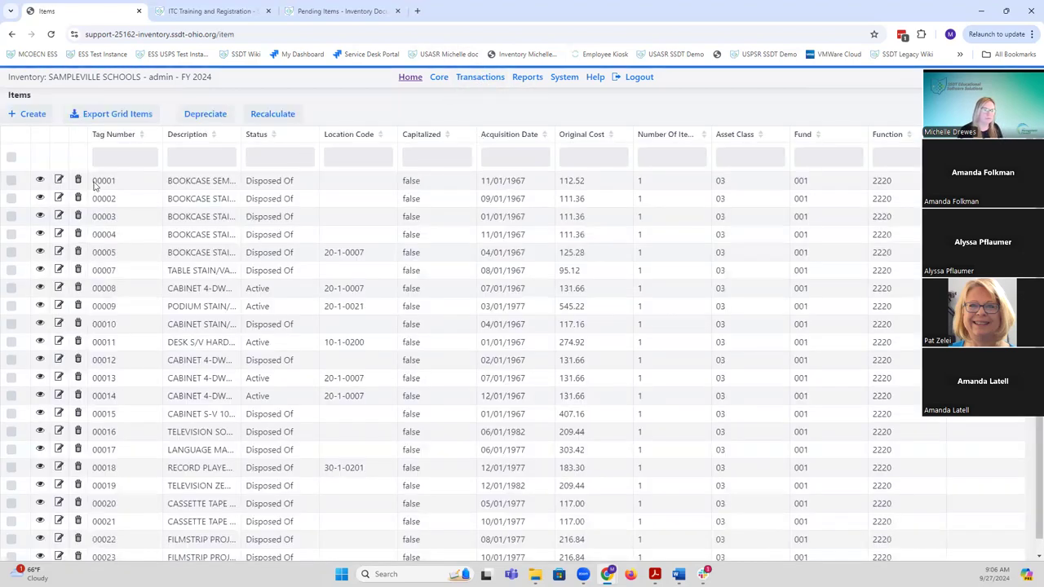
{"action": "left_click", "coordinate": [114, 157]}
{"action": "type", "text": "201"}
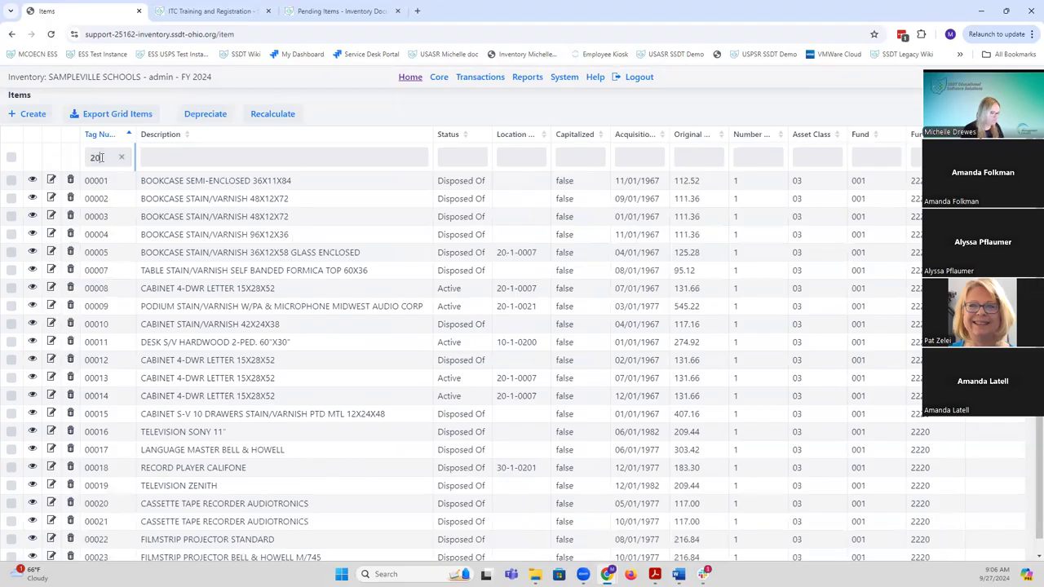
{"action": "type", "text": "137"}
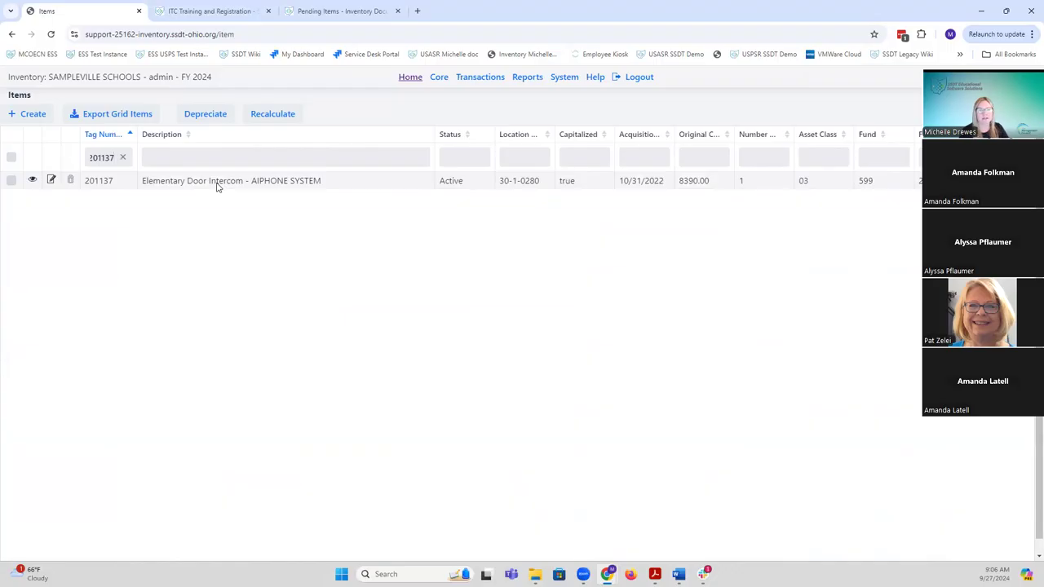
{"action": "left_click", "coordinate": [33, 180]}
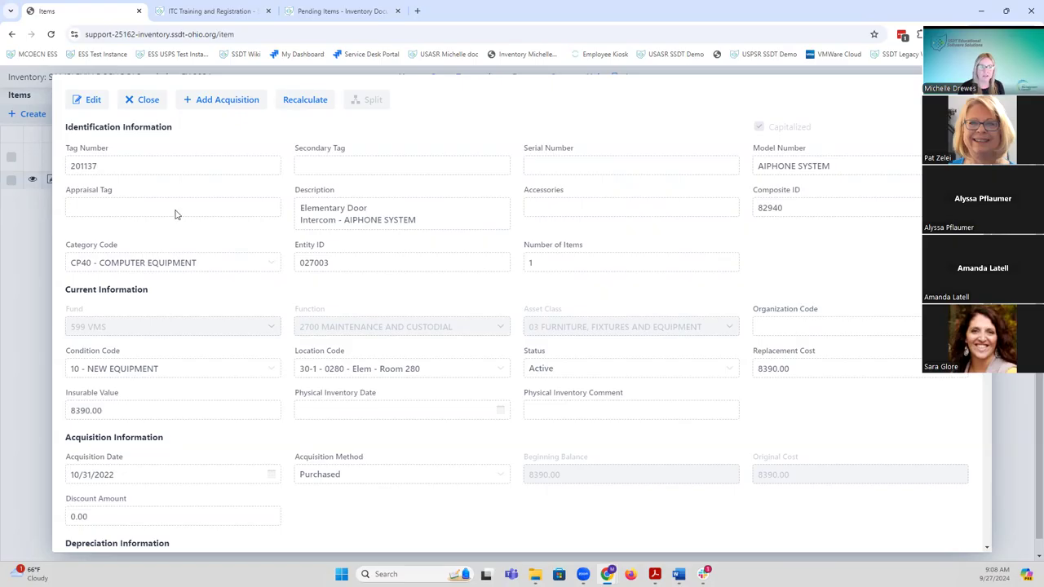
{"action": "left_click", "coordinate": [146, 100]}
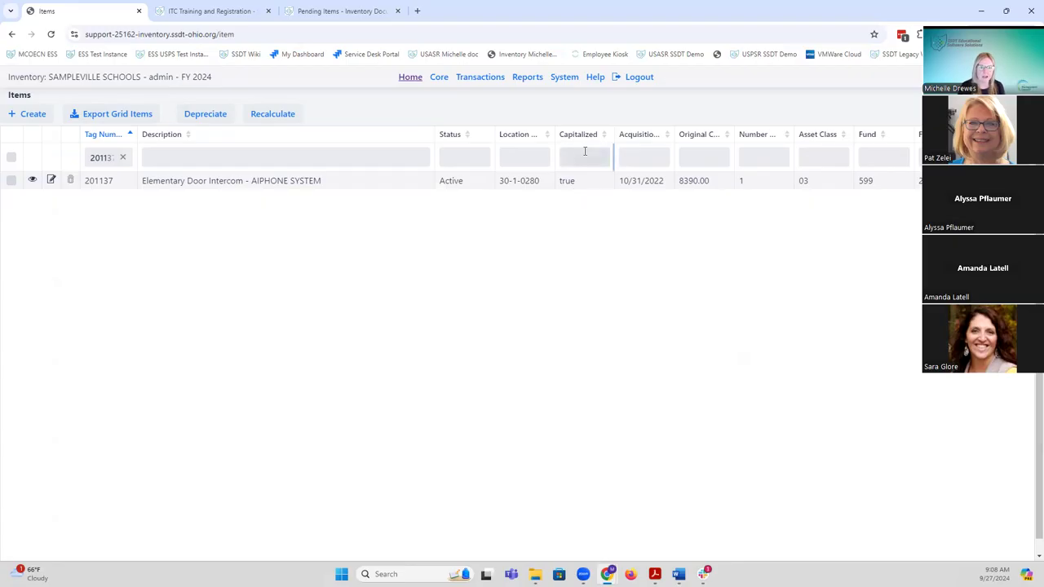
{"action": "left_click", "coordinate": [480, 78]}
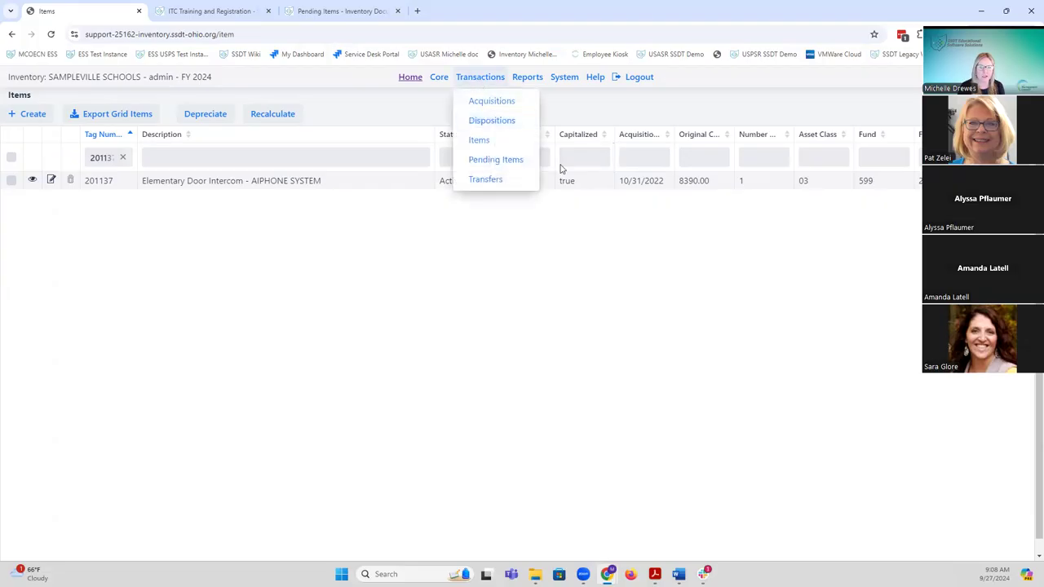
{"action": "left_click", "coordinate": [412, 294]}
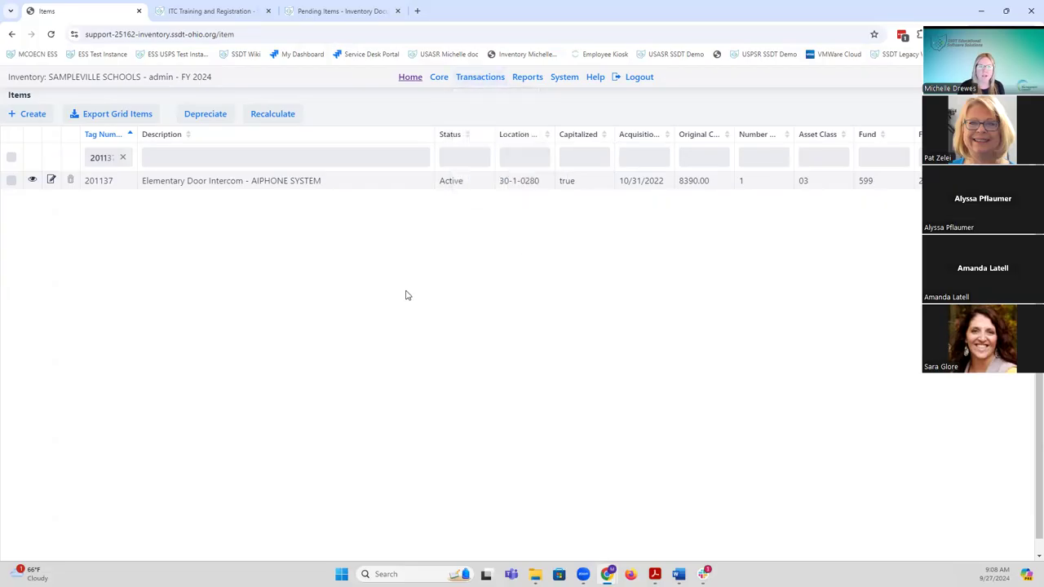
{"action": "left_click", "coordinate": [478, 73]}
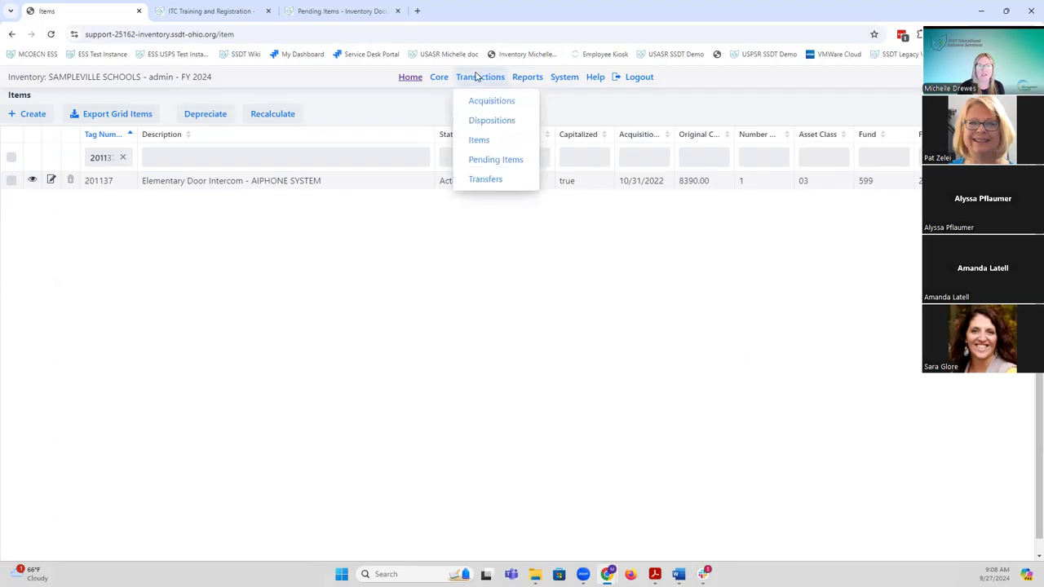
{"action": "left_click", "coordinate": [386, 258]}
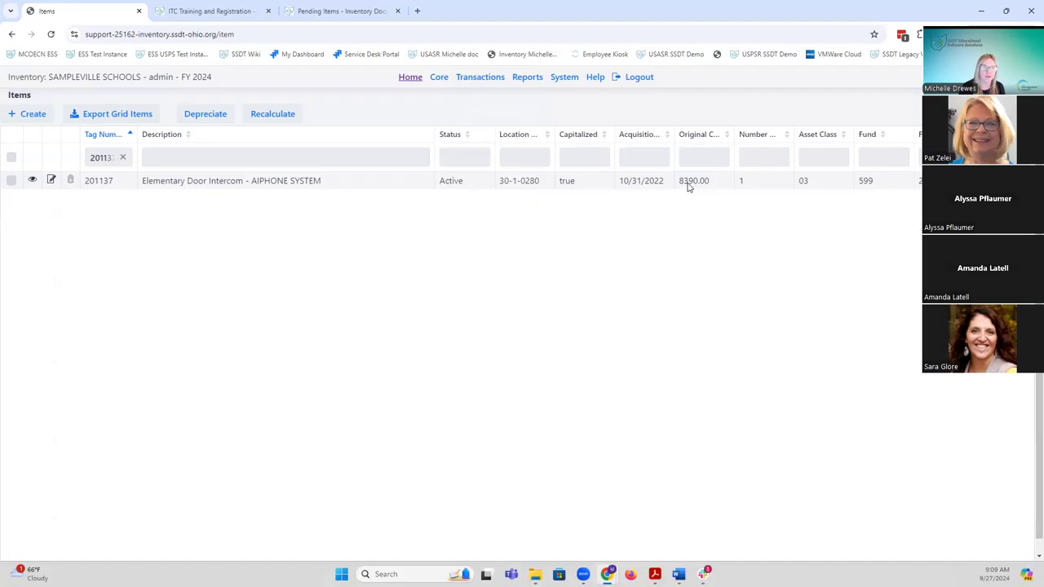
Start a new acquisition from item 201137's record and fill it from the first listed pending item, ITEM# 5
{"action": "left_click", "coordinate": [33, 181]}
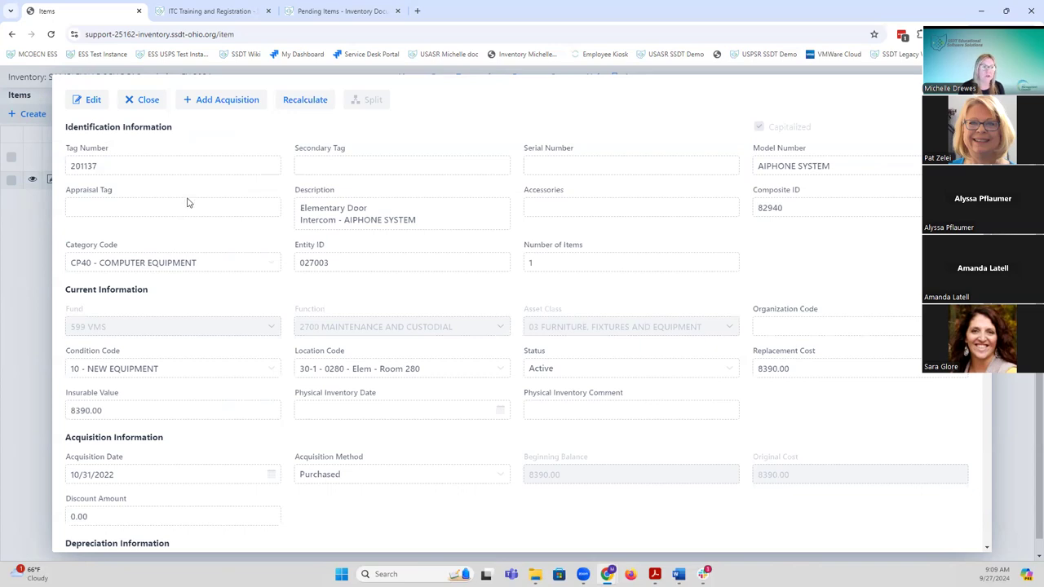
{"action": "left_click", "coordinate": [230, 103]}
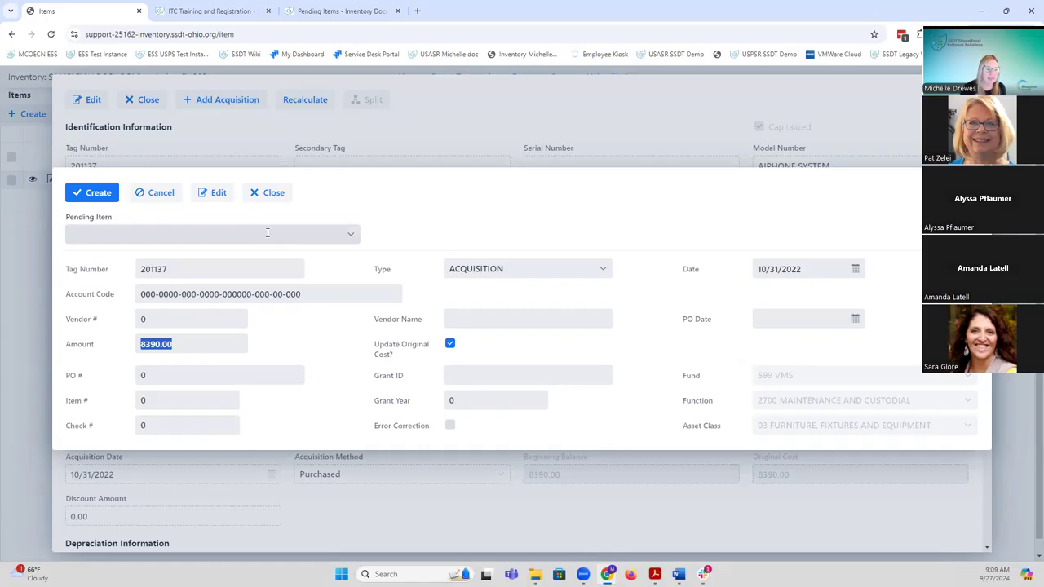
{"action": "left_click", "coordinate": [308, 233]}
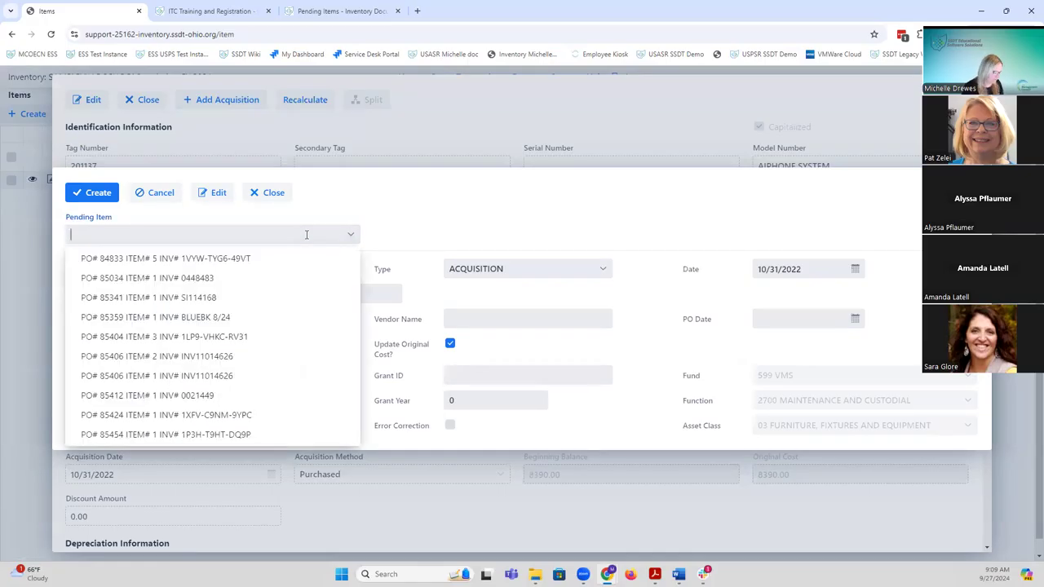
{"action": "type", "text": "848"}
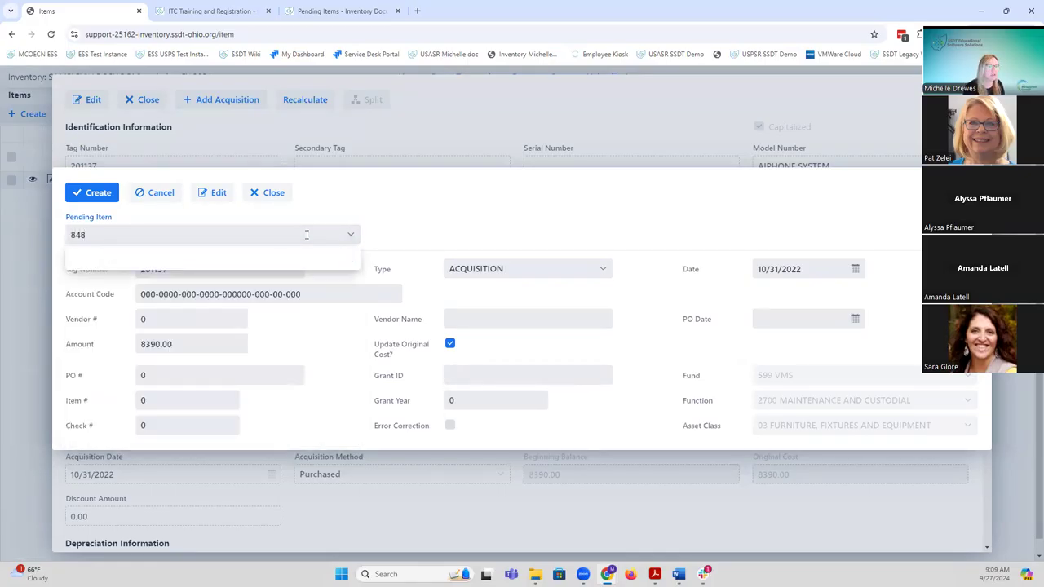
{"action": "type", "text": "33"}
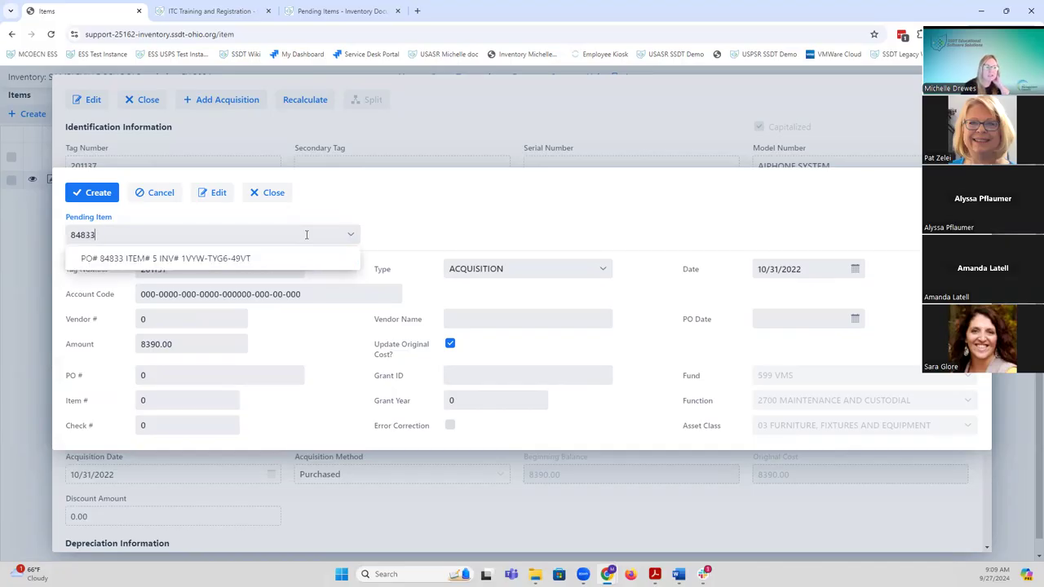
{"action": "left_click", "coordinate": [217, 259]}
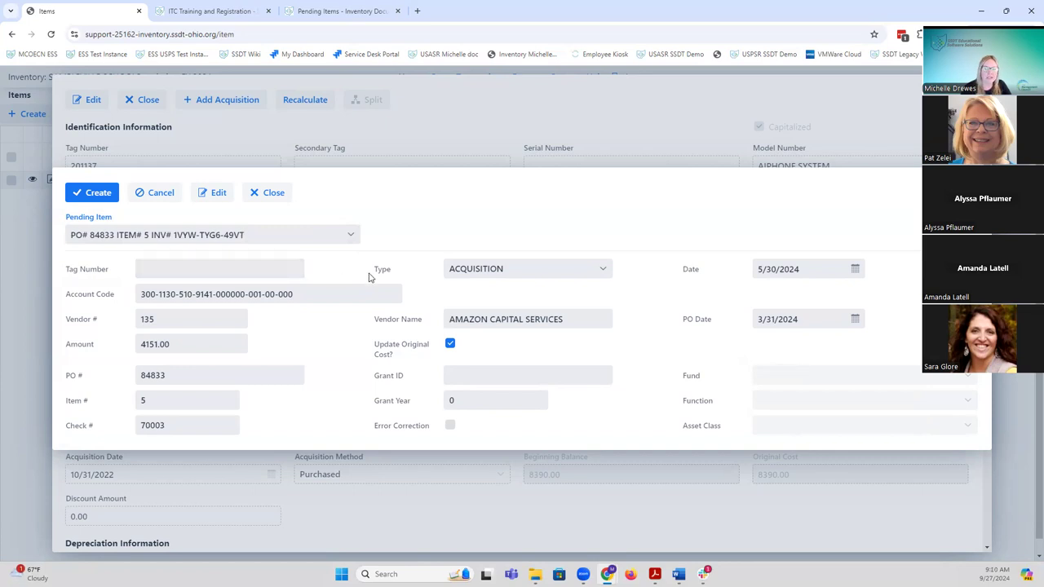
Enter tag number 201137, create the acquisition, and close both the acquisition and item records
{"action": "left_click", "coordinate": [210, 269]}
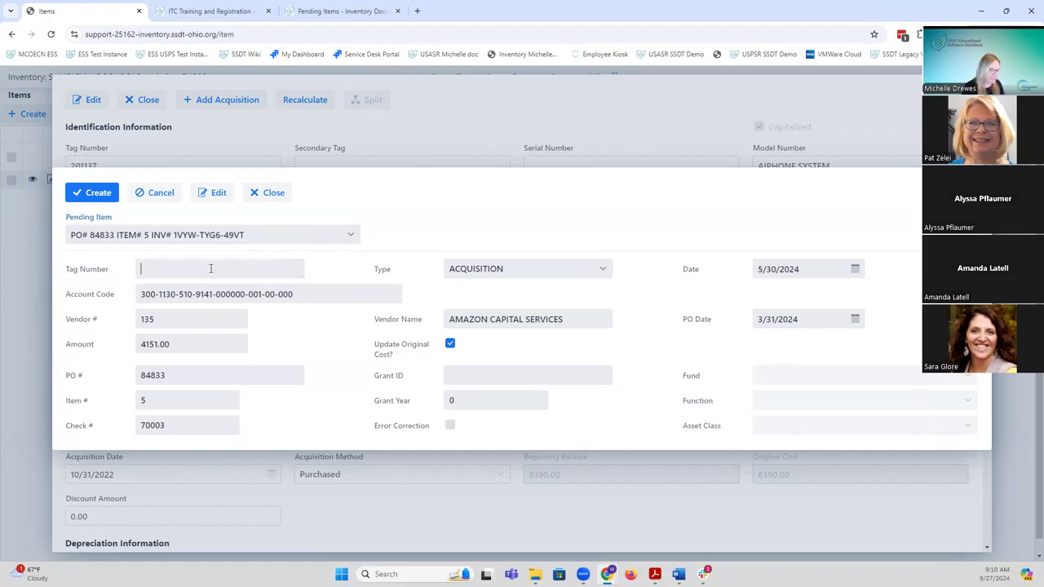
{"action": "type", "text": "201137"}
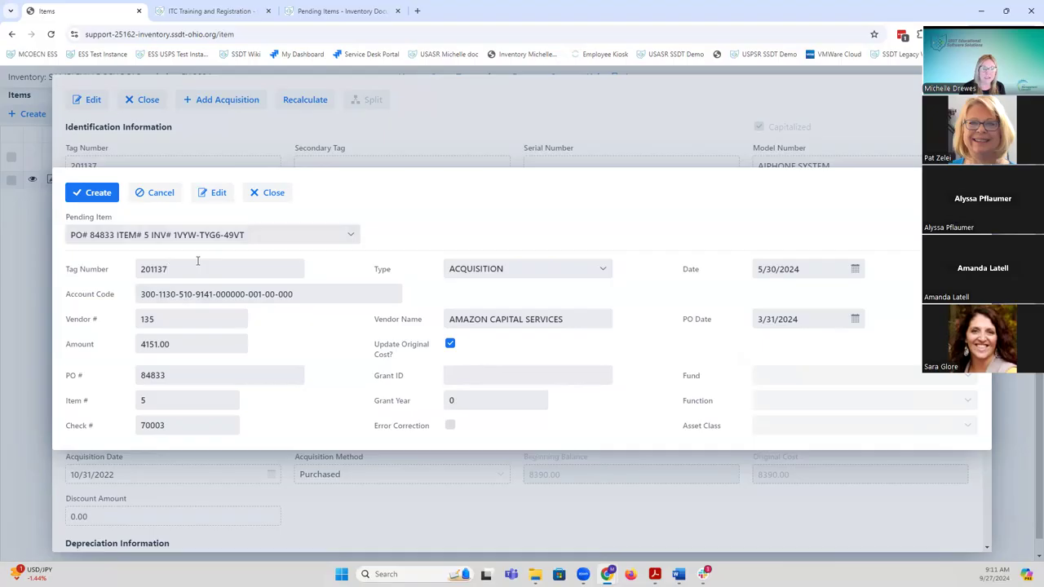
{"action": "left_click", "coordinate": [98, 193]}
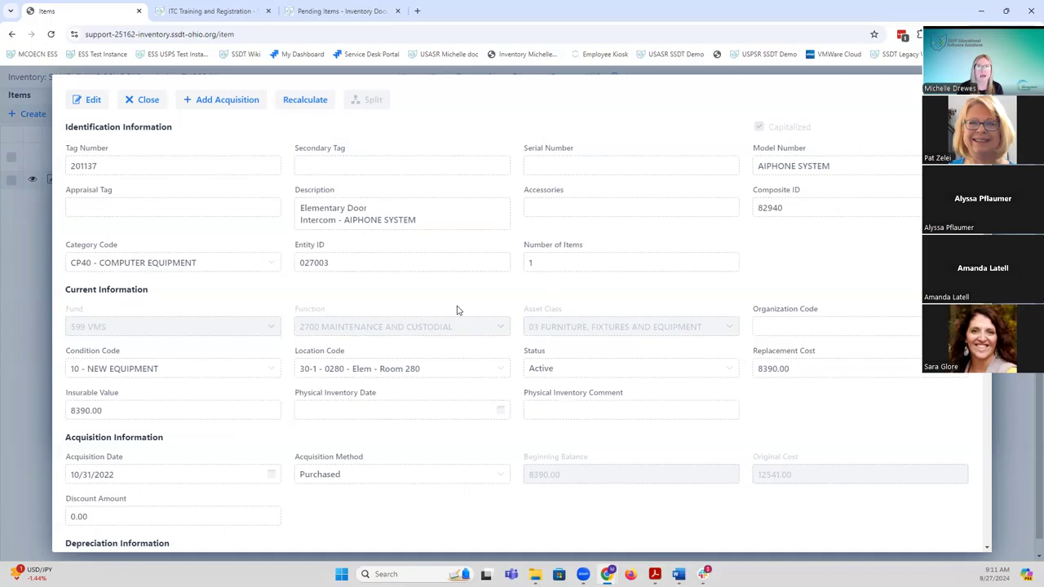
{"action": "left_click", "coordinate": [142, 99]}
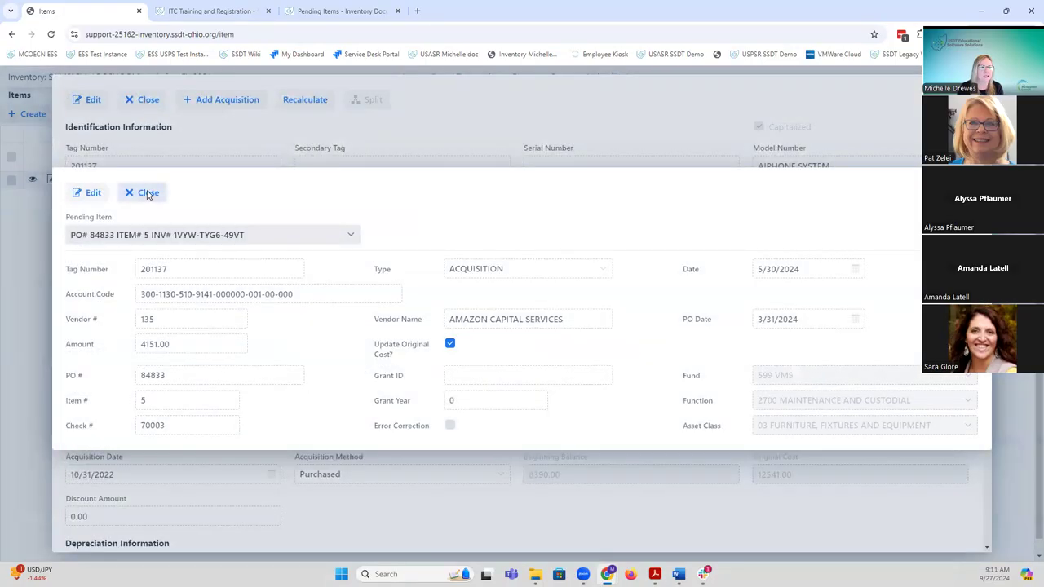
{"action": "left_click", "coordinate": [147, 193]}
{"action": "left_click", "coordinate": [148, 101]}
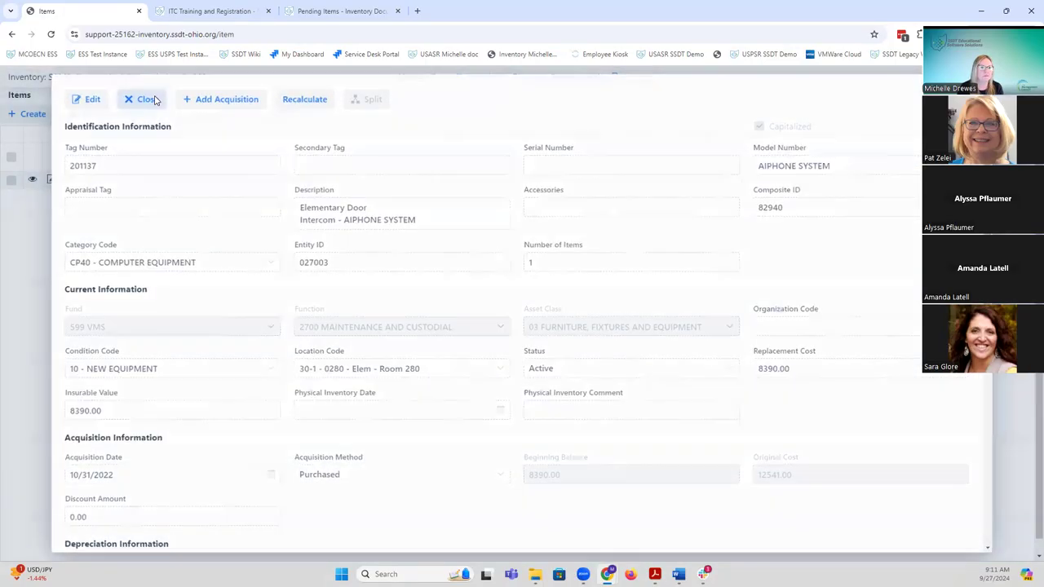
Filter the Acquisitions list by tag number 201137 to check the item's acquisition records
{"action": "mouse_move", "coordinate": [469, 81]}
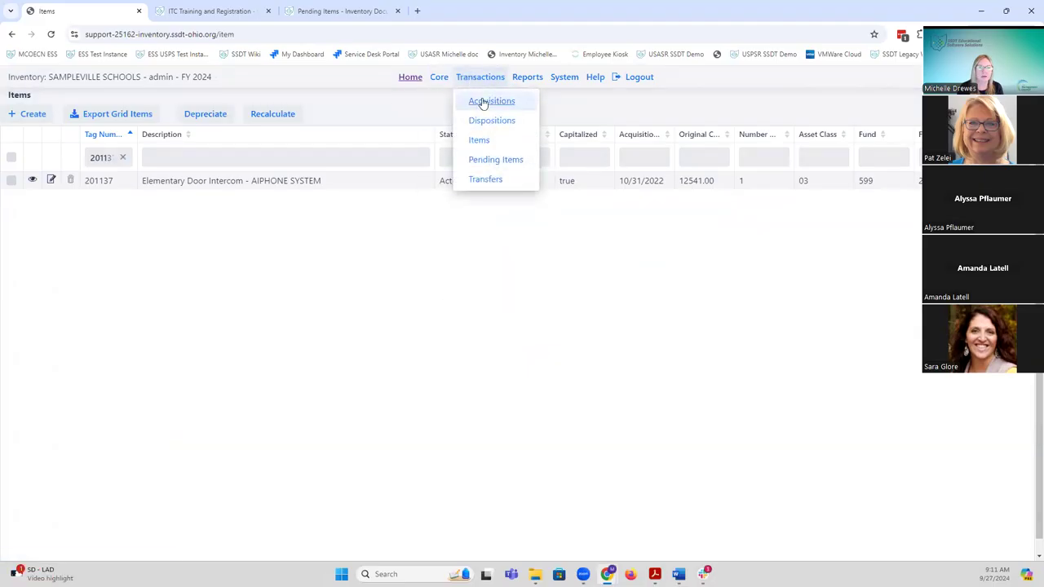
{"action": "left_click", "coordinate": [482, 102]}
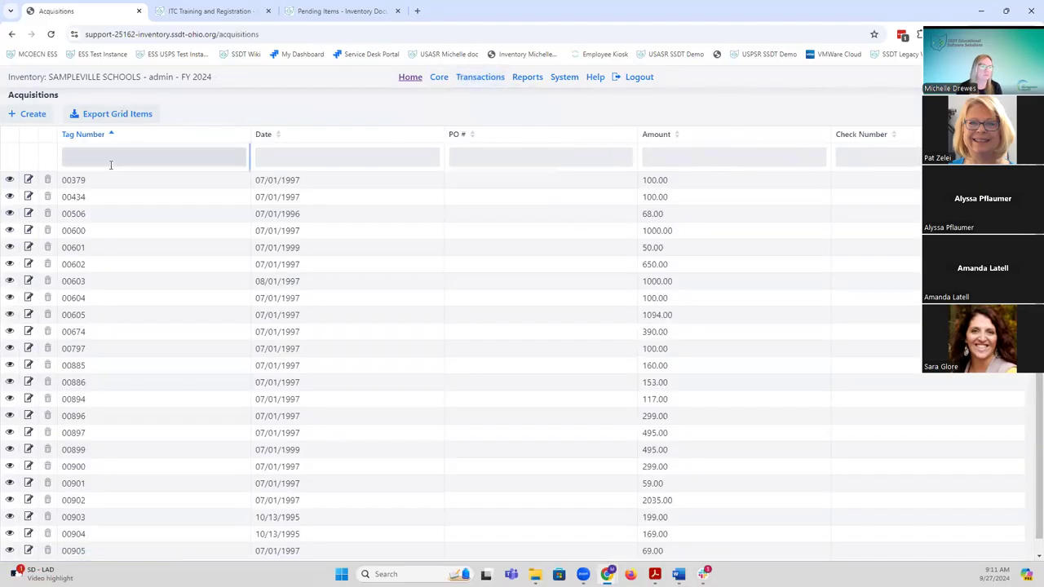
{"action": "type", "text": "201137"}
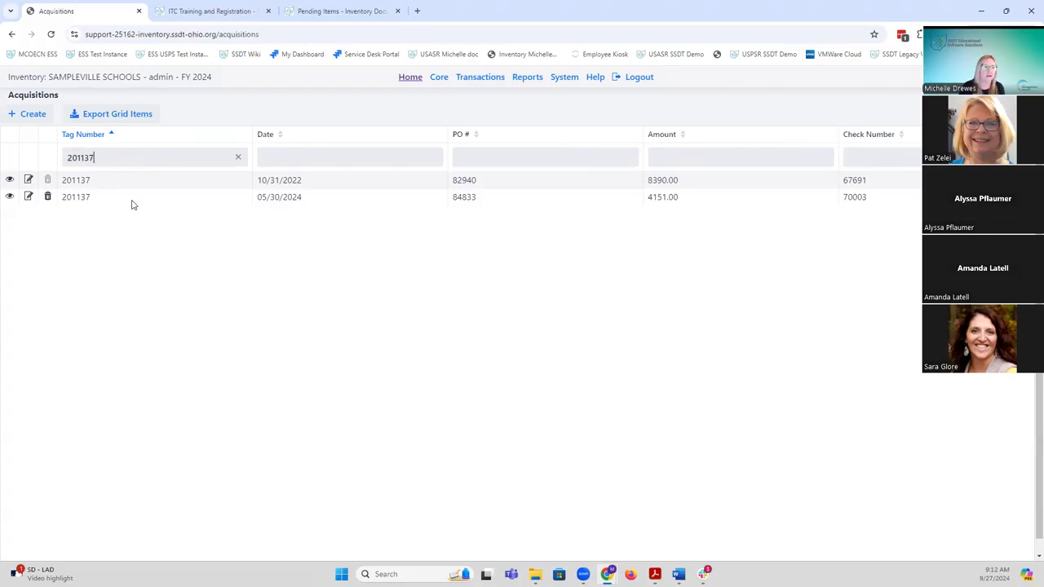
Open the Schedule of Change in Fixed Assets Report and set its report type to Asset Class
{"action": "left_click", "coordinate": [530, 80]}
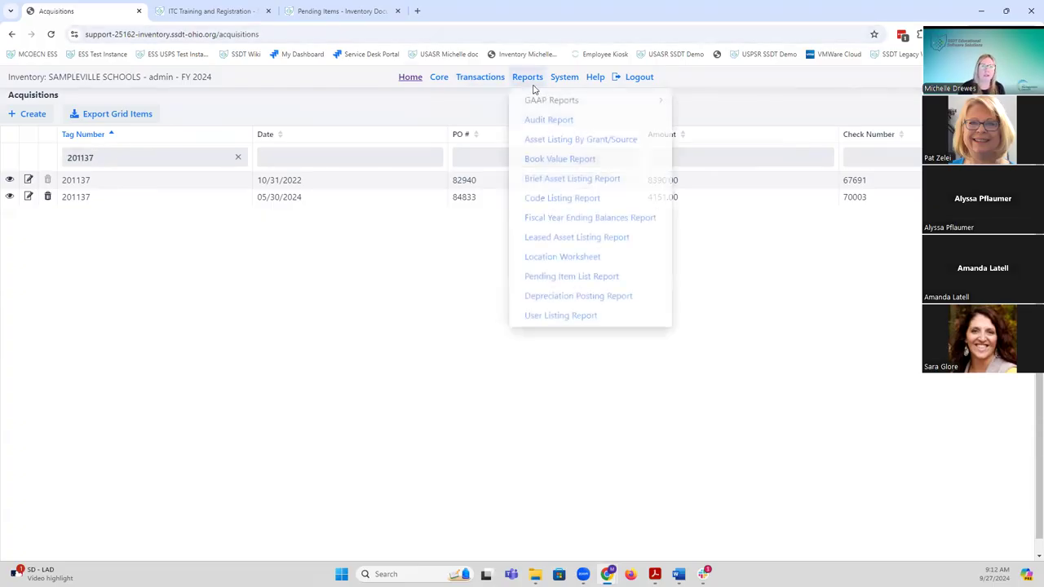
{"action": "mouse_move", "coordinate": [536, 101]}
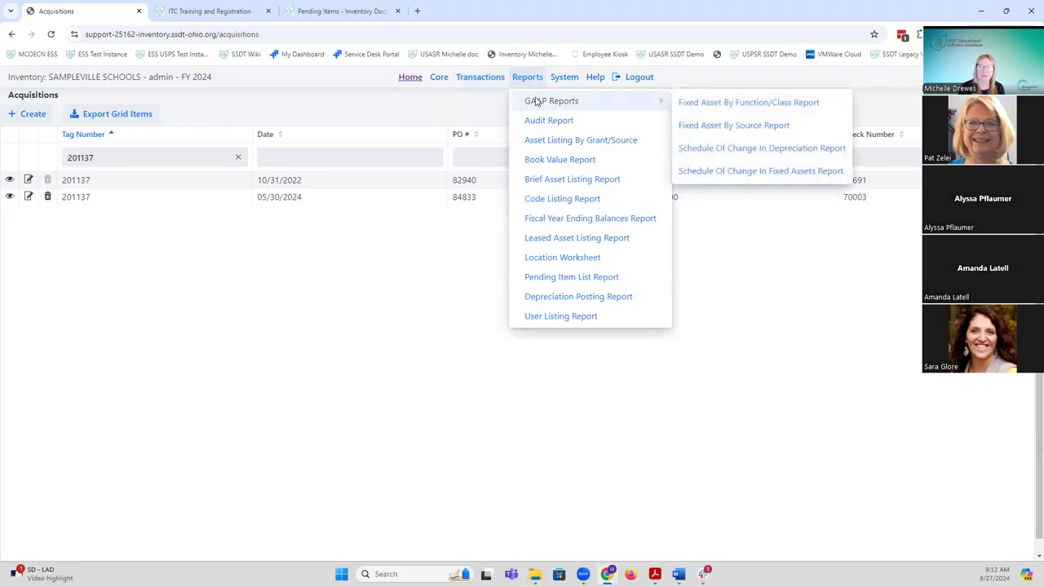
{"action": "left_click", "coordinate": [784, 176]}
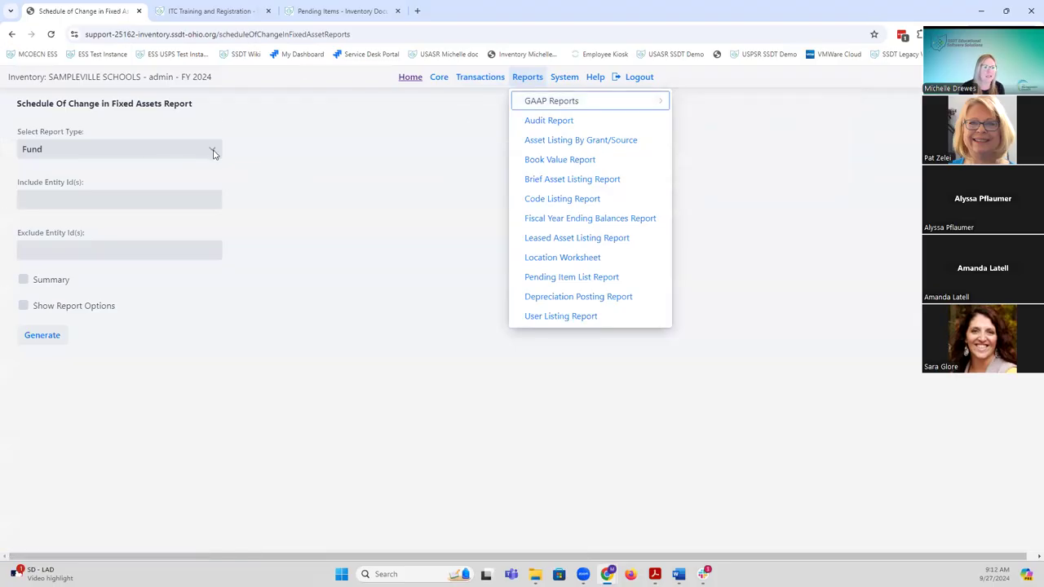
{"action": "left_click", "coordinate": [212, 153]}
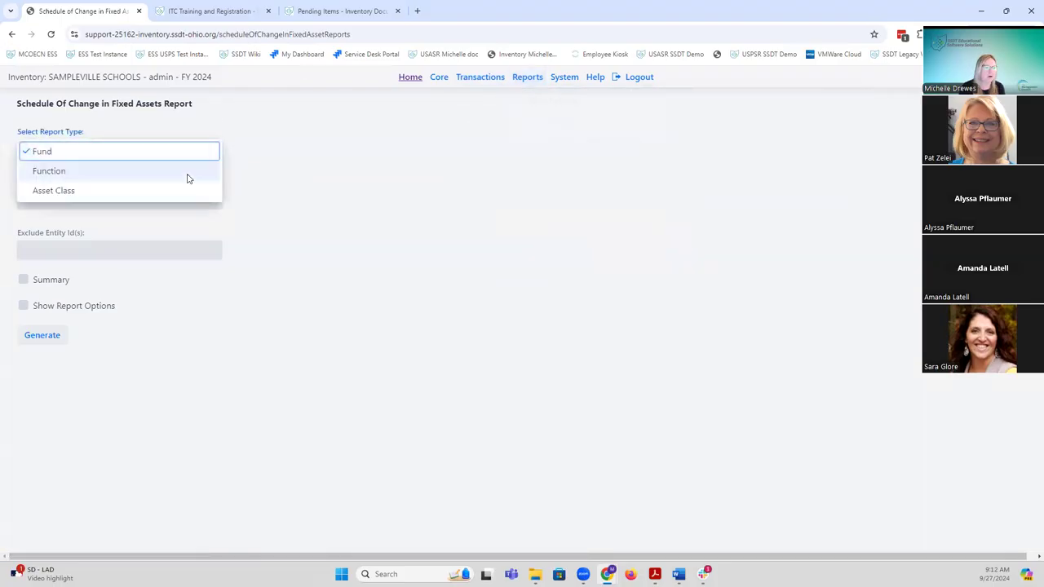
{"action": "left_click", "coordinate": [181, 191]}
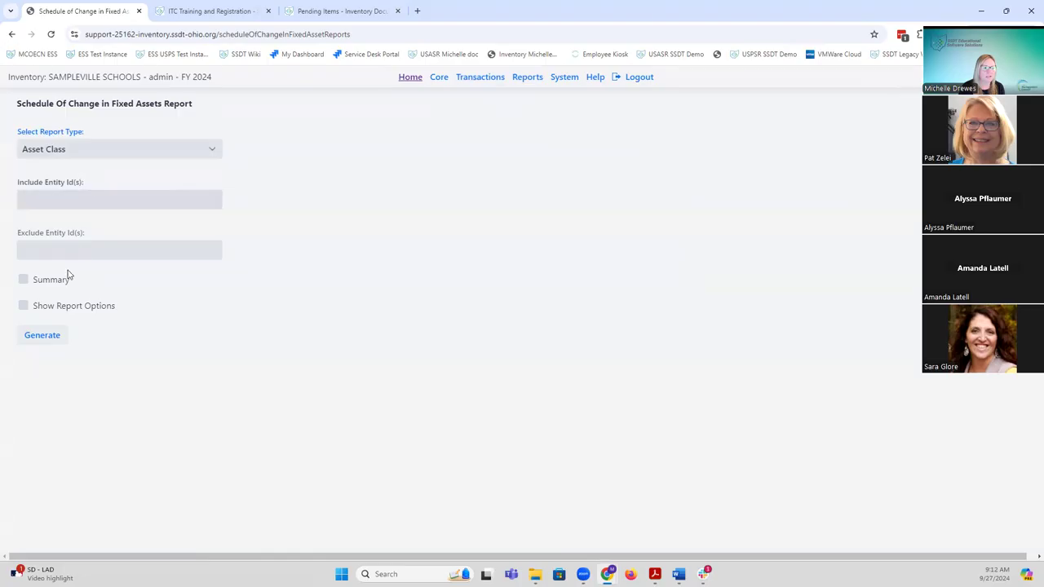
Generate the report as a summary and save it as ScheduleOfChangeReport (1) in Downloads
{"action": "left_click", "coordinate": [23, 279]}
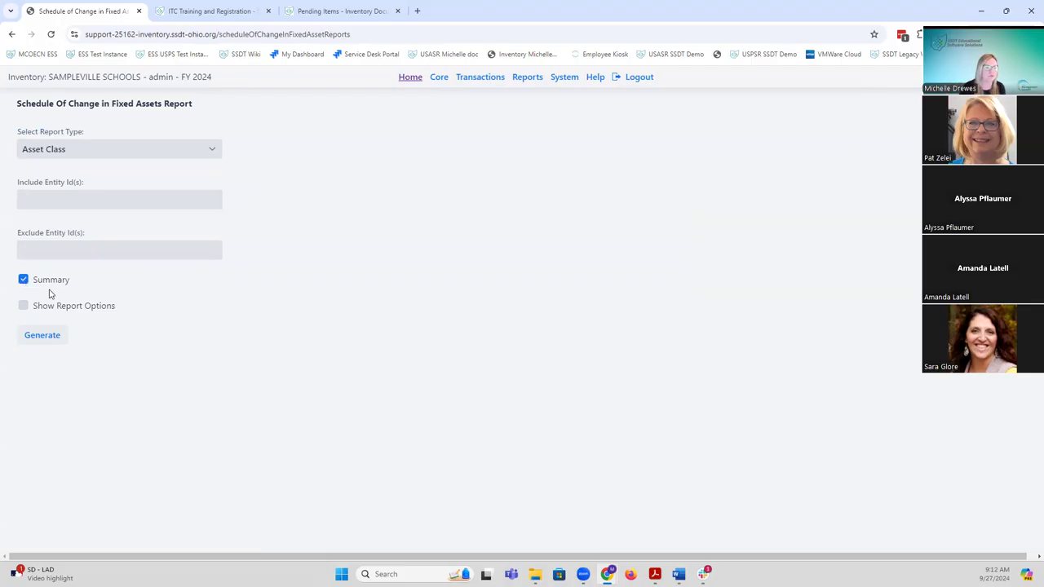
{"action": "left_click", "coordinate": [42, 336]}
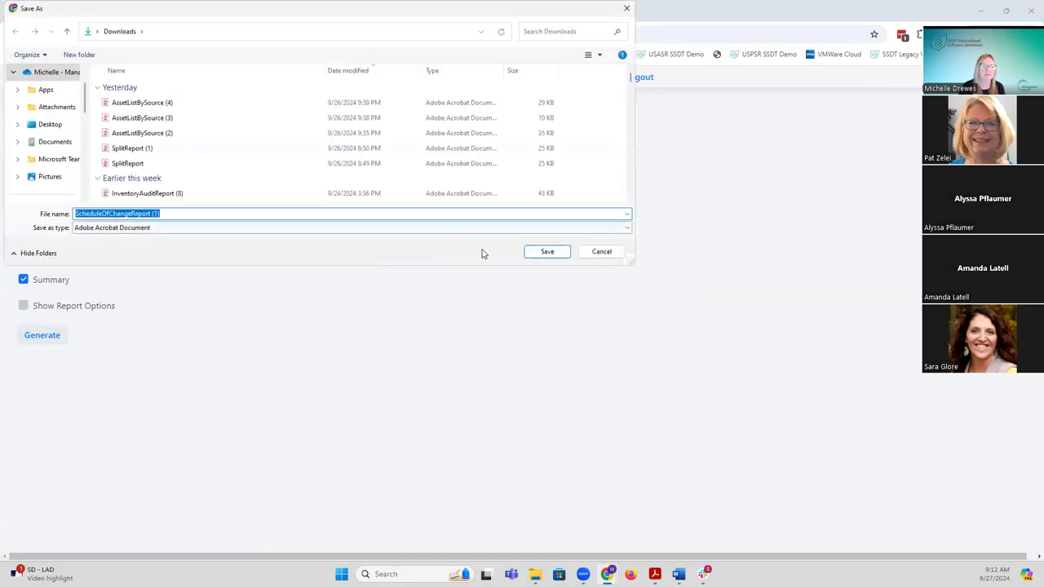
{"action": "left_click", "coordinate": [546, 258]}
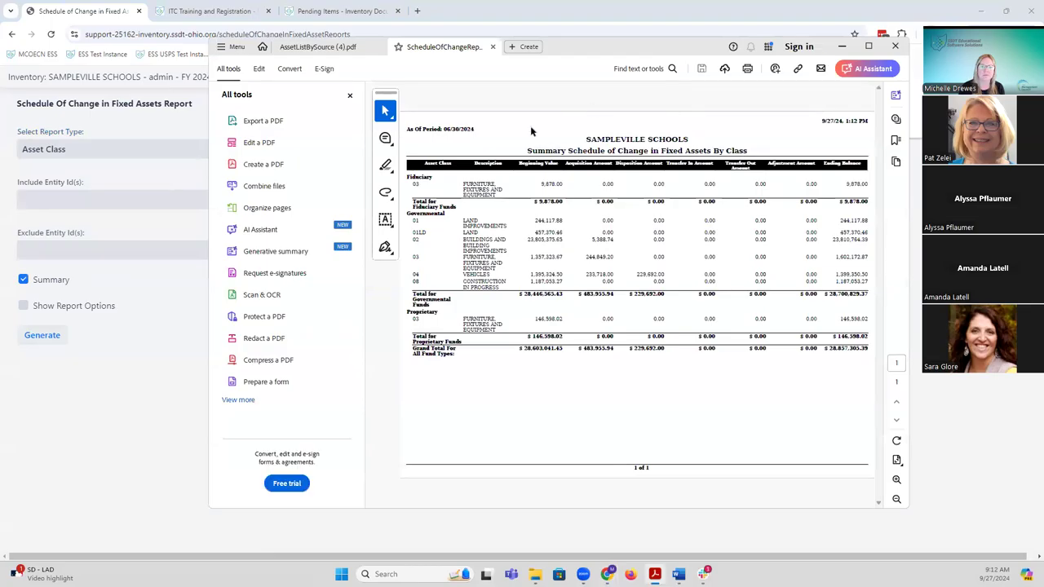
Enlarge the report in the PDF viewer to examine the amounts per asset class, and minimise the viewer
{"action": "left_click", "coordinate": [350, 96]}
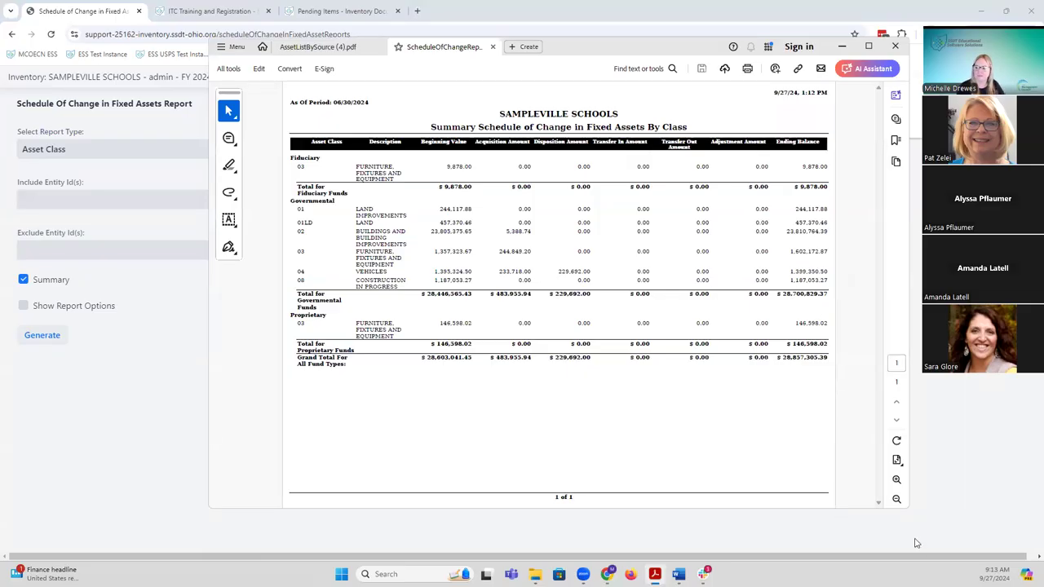
{"action": "left_click", "coordinate": [897, 480]}
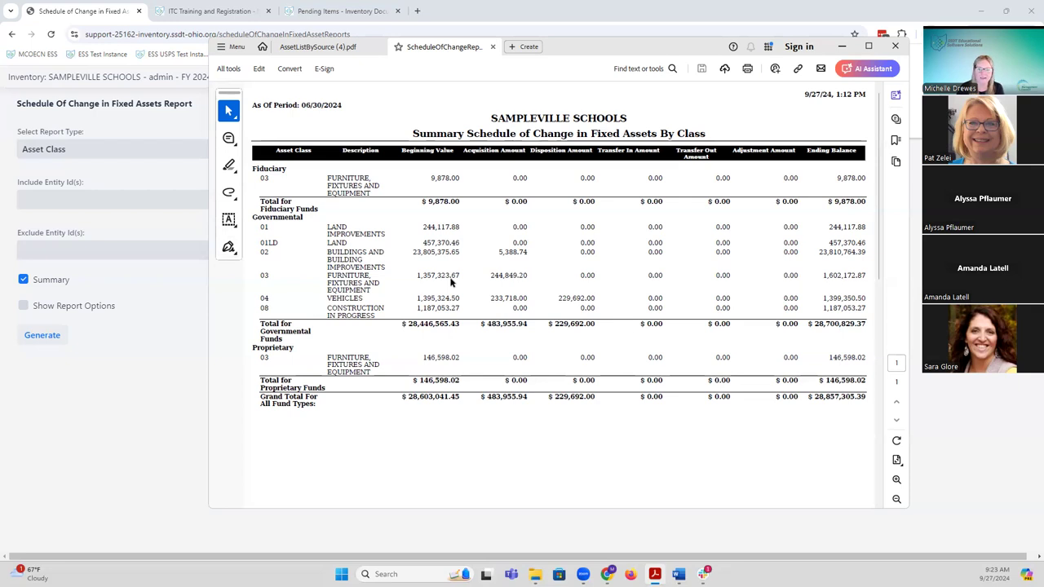
{"action": "left_click", "coordinate": [841, 47]}
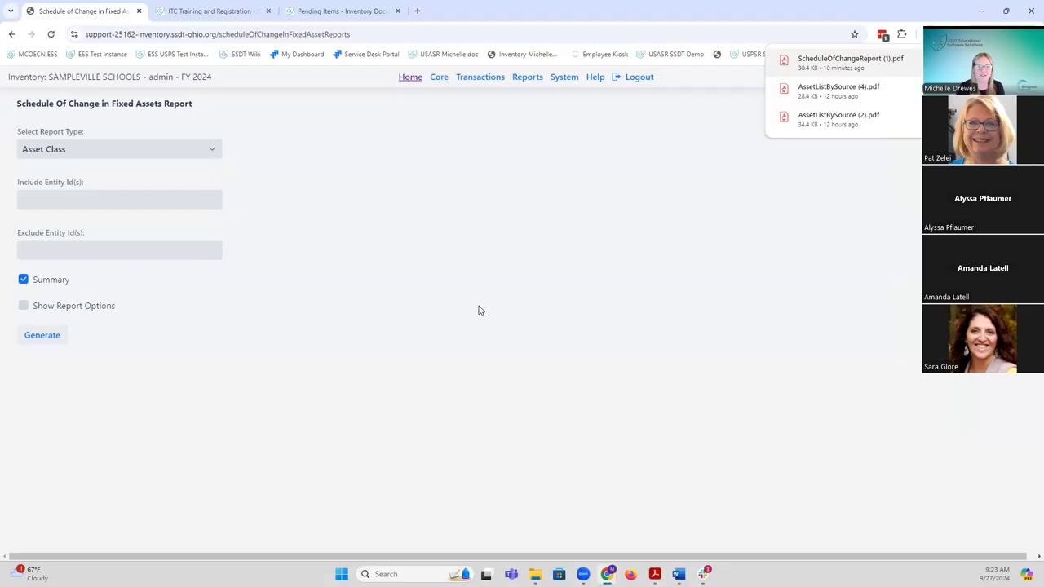
Filter the Items list by tag number 201171 and view the matching item's details
{"action": "left_click", "coordinate": [479, 85]}
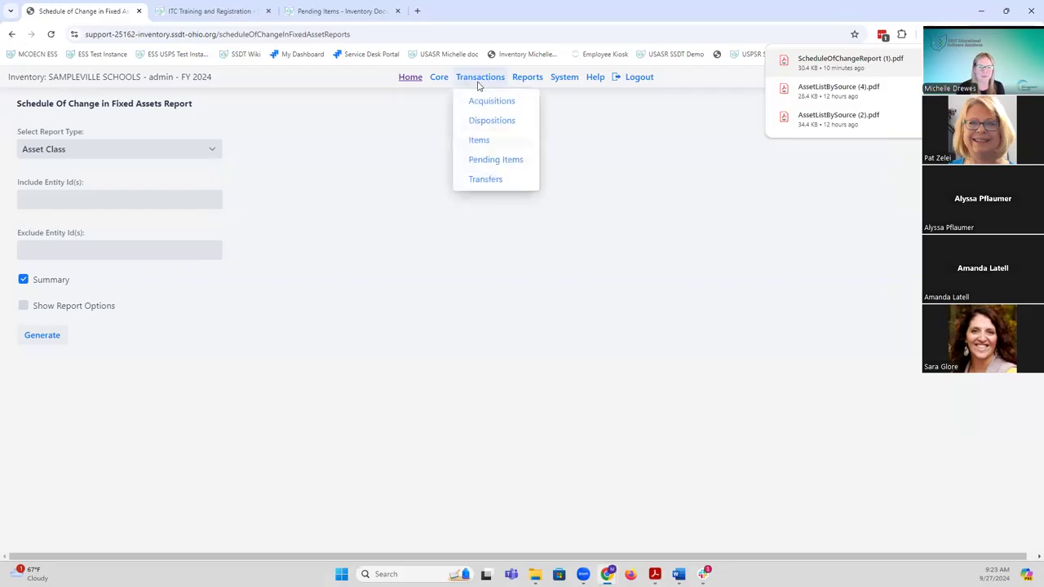
{"action": "left_click", "coordinate": [479, 139]}
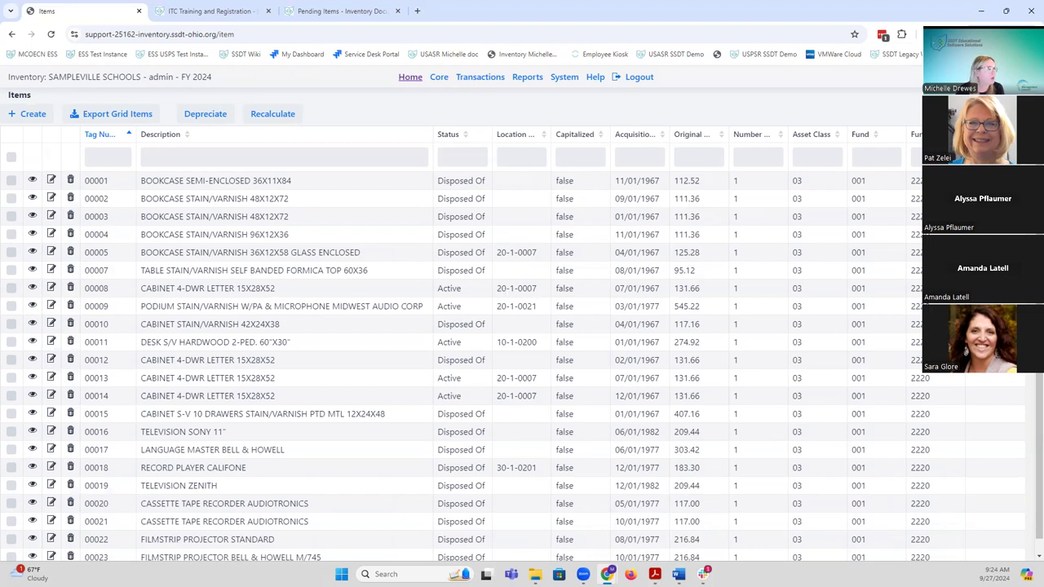
{"action": "left_click", "coordinate": [100, 157]}
{"action": "type", "text": "201"}
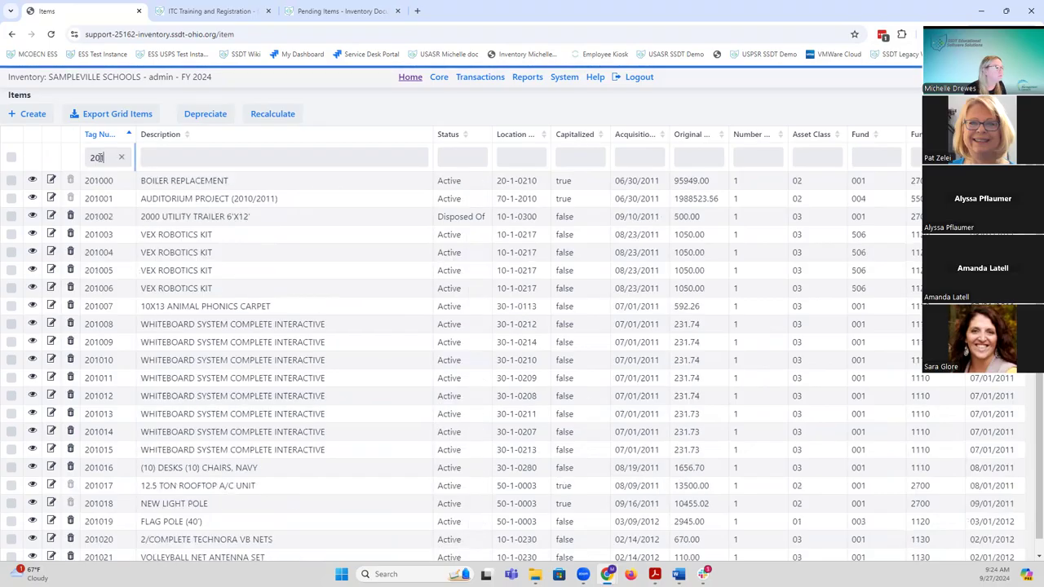
{"action": "type", "text": "171"}
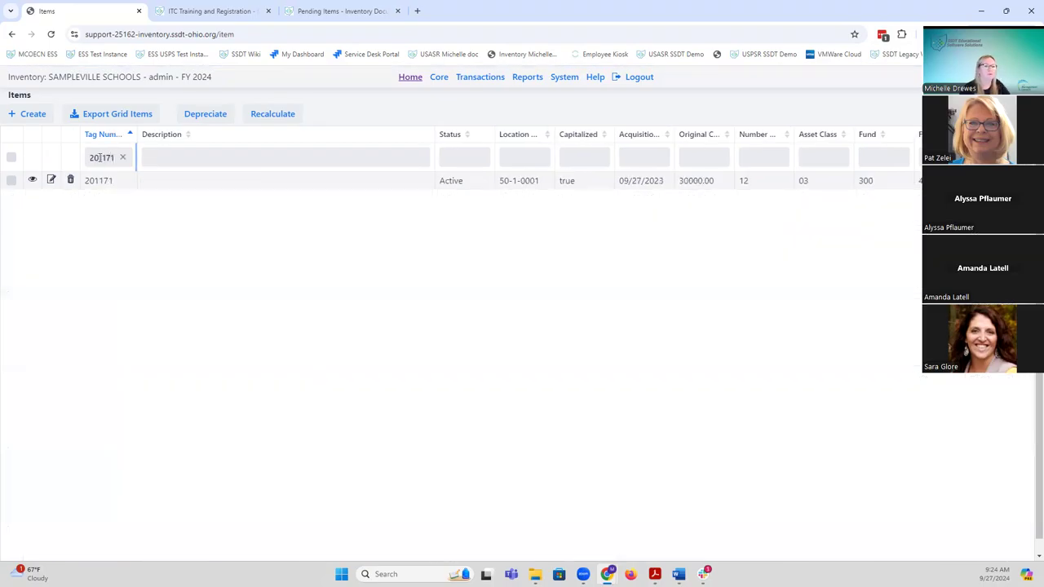
{"action": "left_click", "coordinate": [33, 180]}
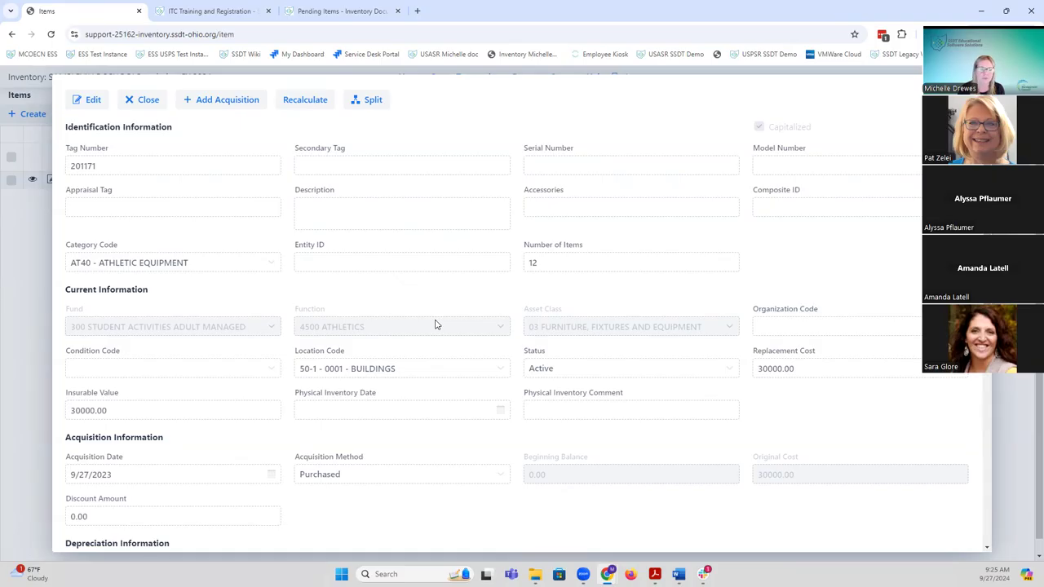
Set up a split of item 201171 into 3 new tags starting at tag number 2011711, and validate the input
{"action": "left_click", "coordinate": [372, 101]}
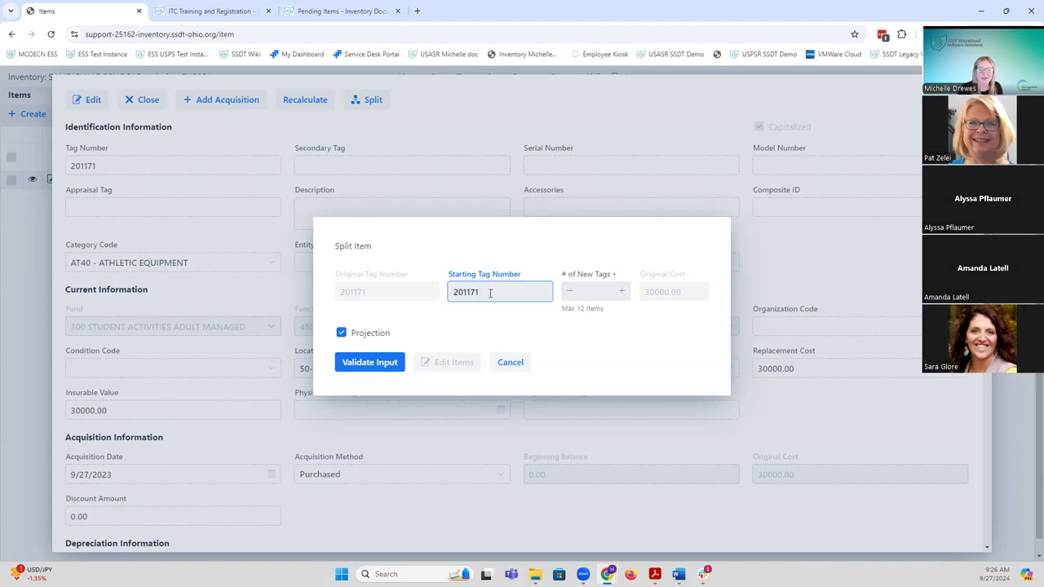
{"action": "type", "text": "1"}
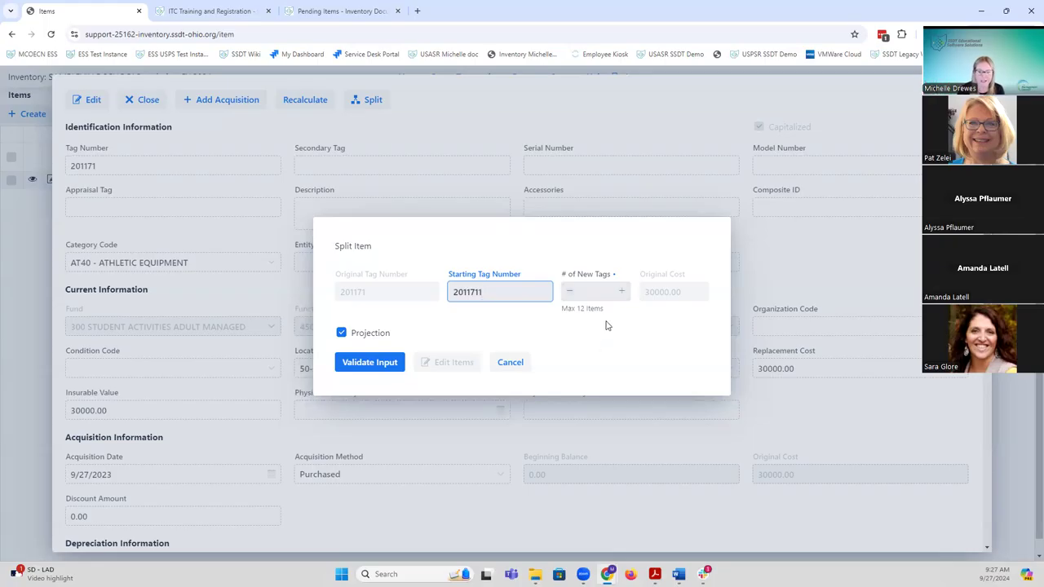
{"action": "left_click", "coordinate": [620, 294]}
{"action": "left_click", "coordinate": [621, 294]}
{"action": "left_click", "coordinate": [621, 295]}
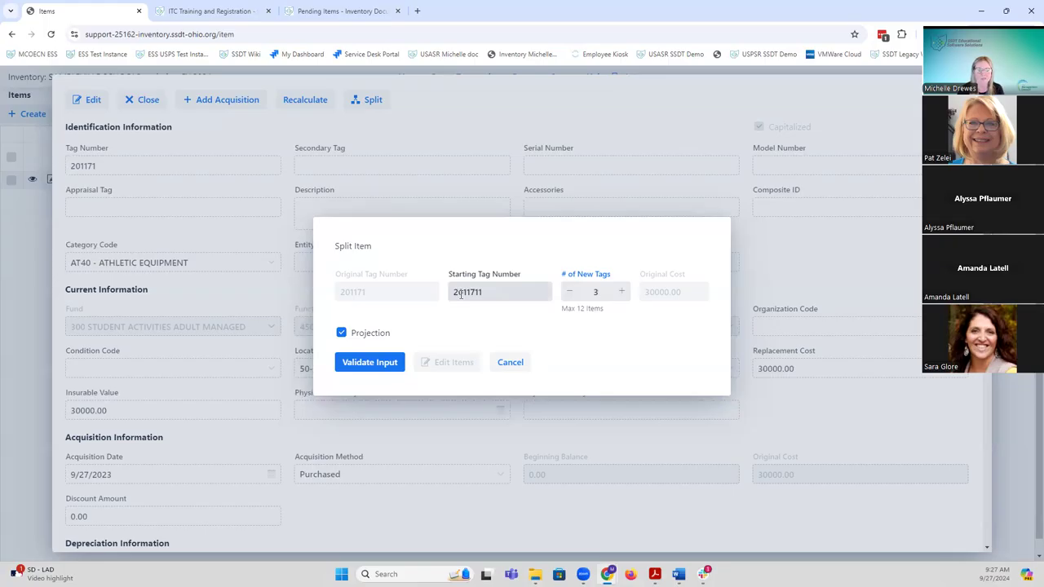
{"action": "left_click", "coordinate": [369, 362]}
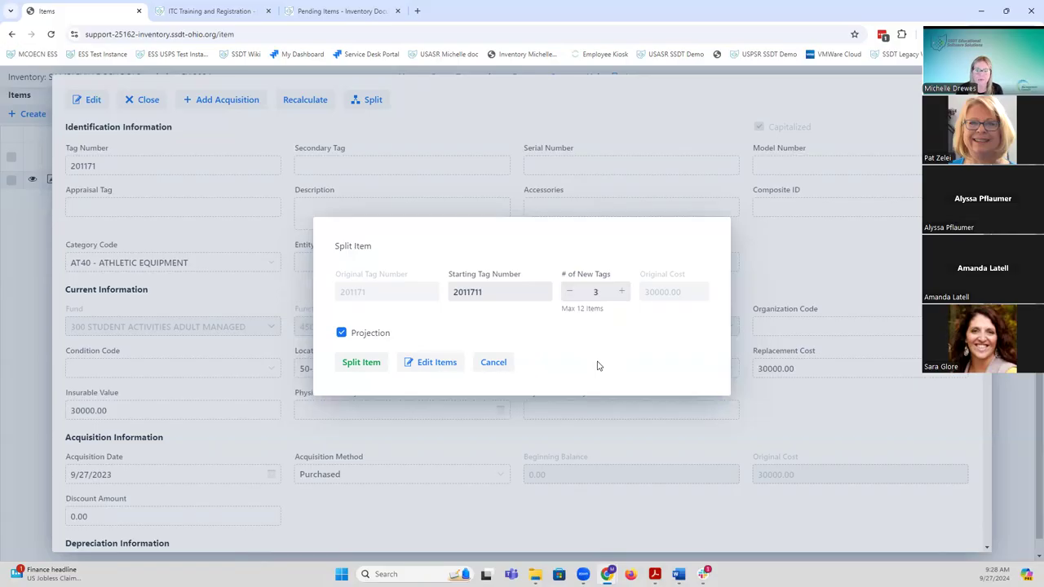
Edit the split items so tag 2011711 gets 7 items, 2011712 gets 3 and 2011713 gets 2
{"action": "left_click", "coordinate": [432, 363]}
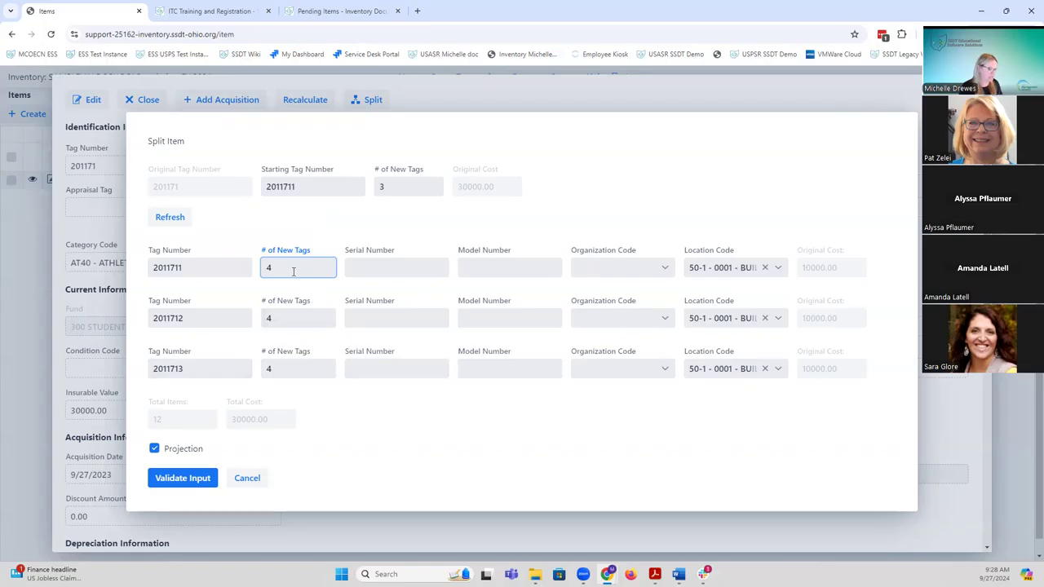
{"action": "type", "text": "7"}
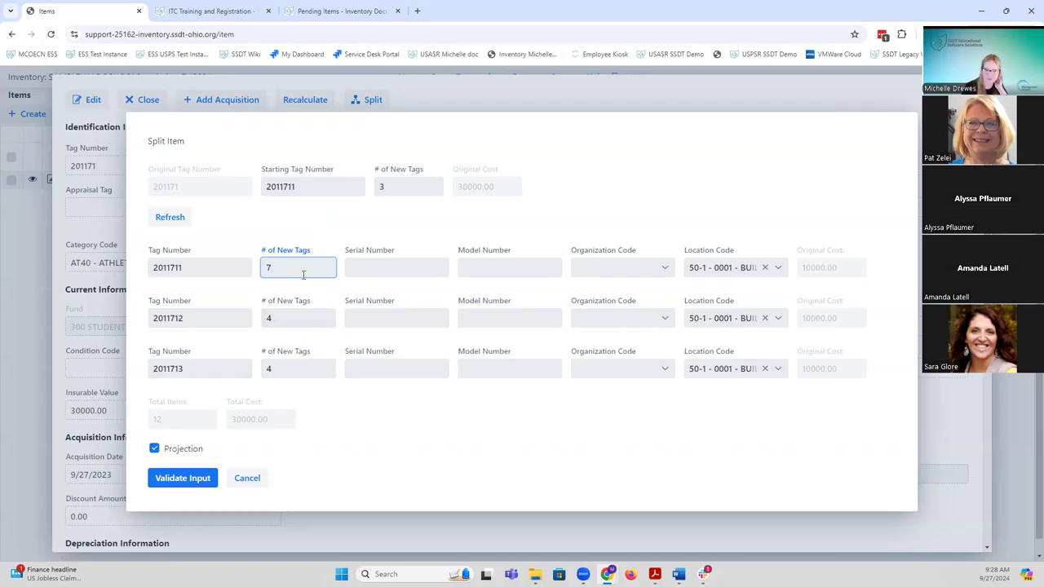
{"action": "left_click", "coordinate": [282, 317]}
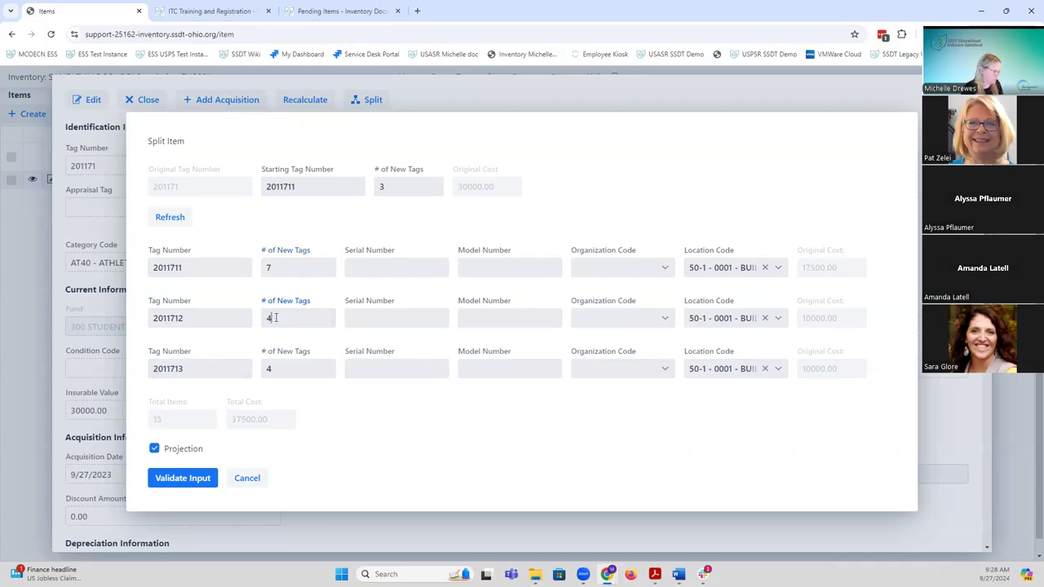
{"action": "key", "text": "BackSpace"}
{"action": "type", "text": "3"}
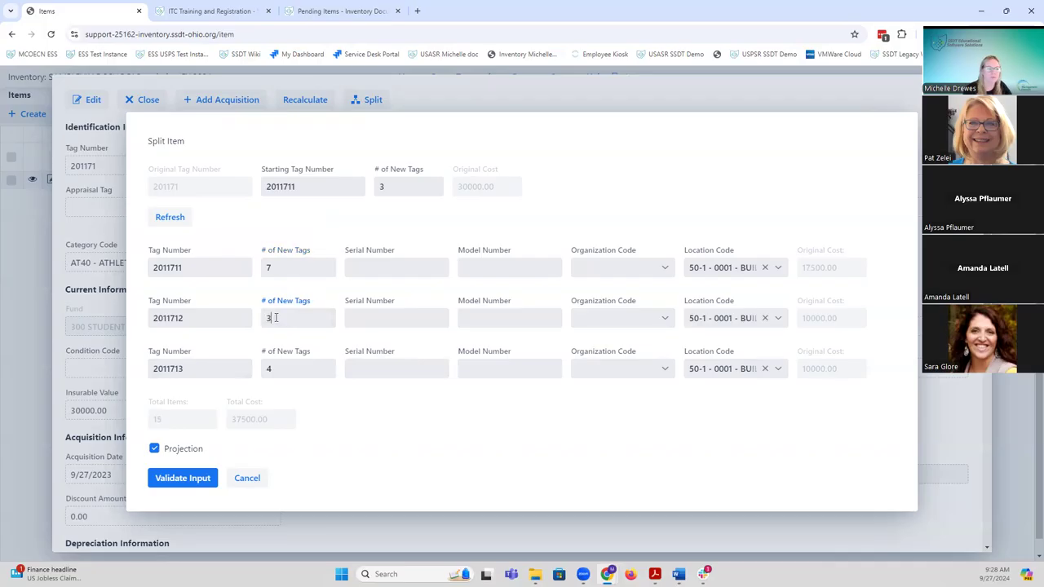
{"action": "left_click", "coordinate": [279, 368]}
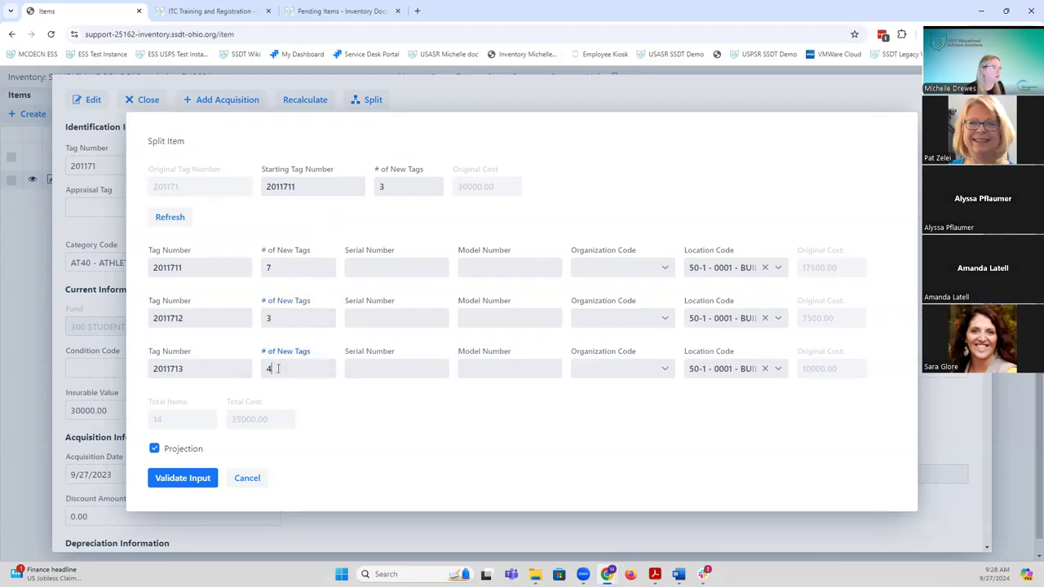
{"action": "key", "text": "BackSpace"}
{"action": "type", "text": "2"}
{"action": "left_click", "coordinate": [374, 417]}
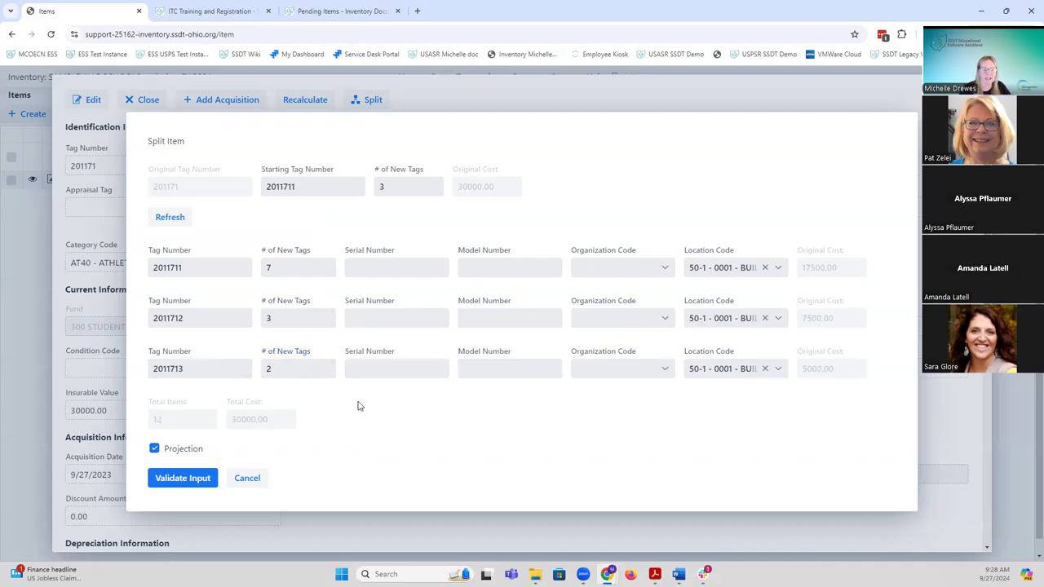
{"action": "left_click", "coordinate": [269, 267]}
{"action": "key", "text": "BackSpace"}
{"action": "type", "text": "7"}
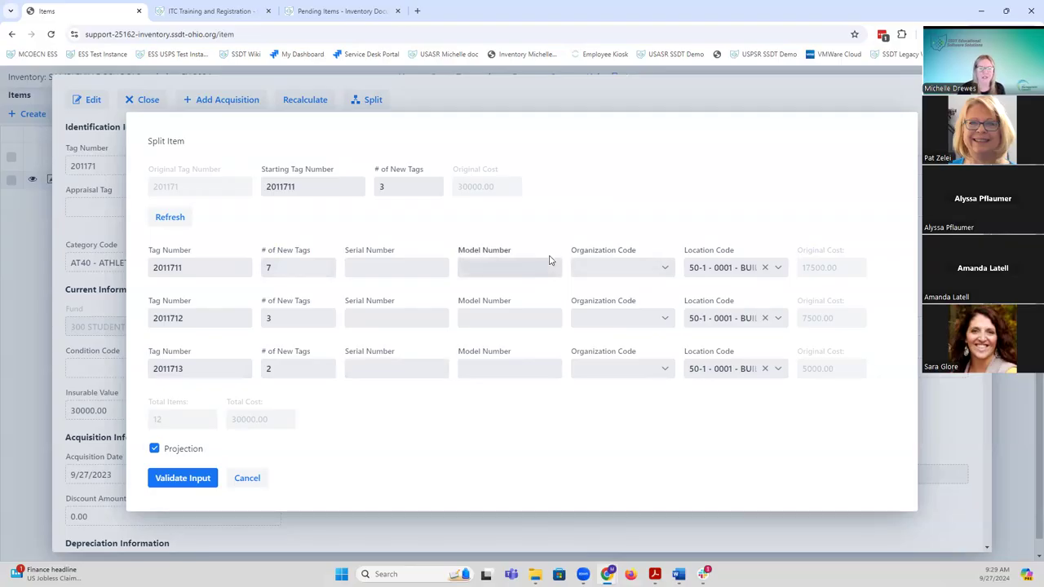
Set the location code of tag 2011711 to 20-1 - 0001 - HS - Room1 and of 2011712 to 10-1 - 0195 - MS - conference room
{"action": "left_click", "coordinate": [779, 271]}
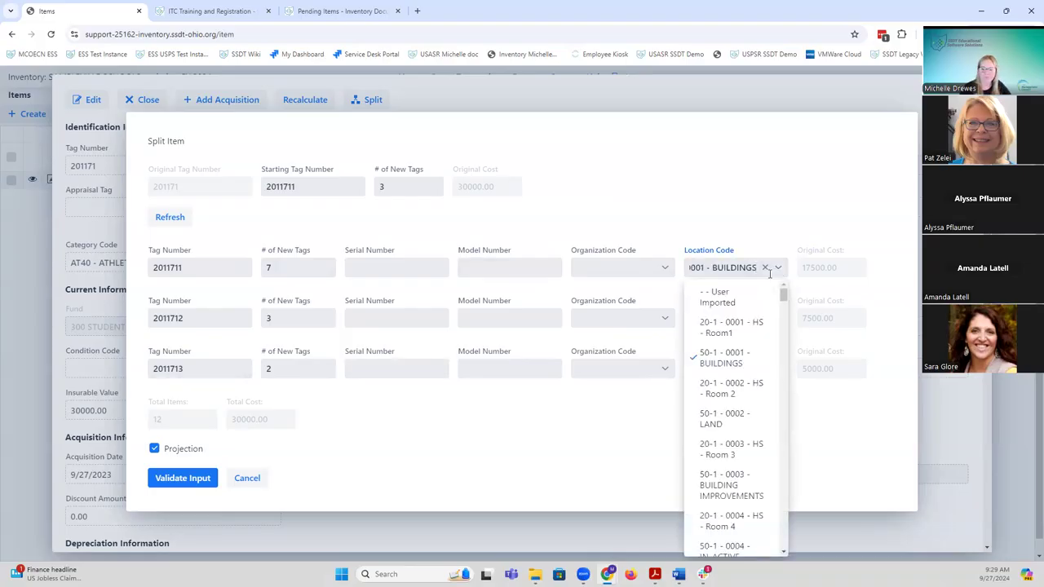
{"action": "left_click", "coordinate": [727, 326]}
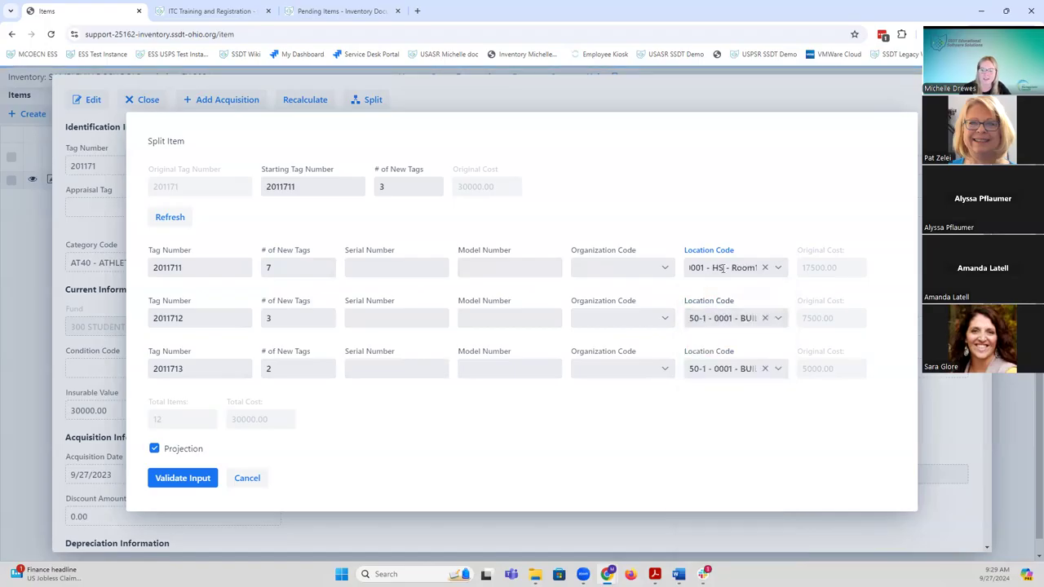
{"action": "left_click", "coordinate": [778, 320]}
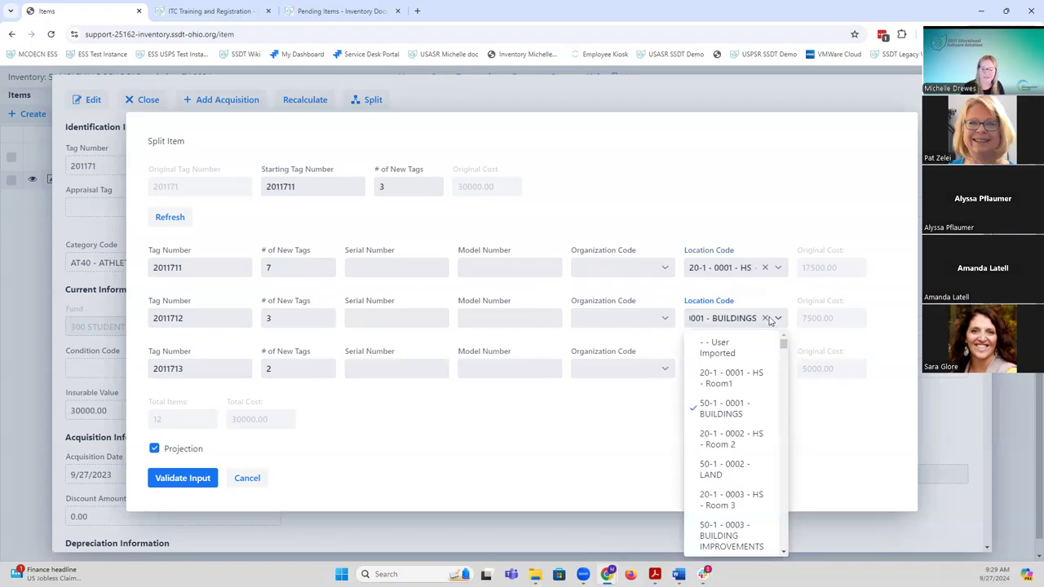
{"action": "left_click", "coordinate": [765, 318]}
{"action": "type", "text": "10-1 - 0195 - MS -"}
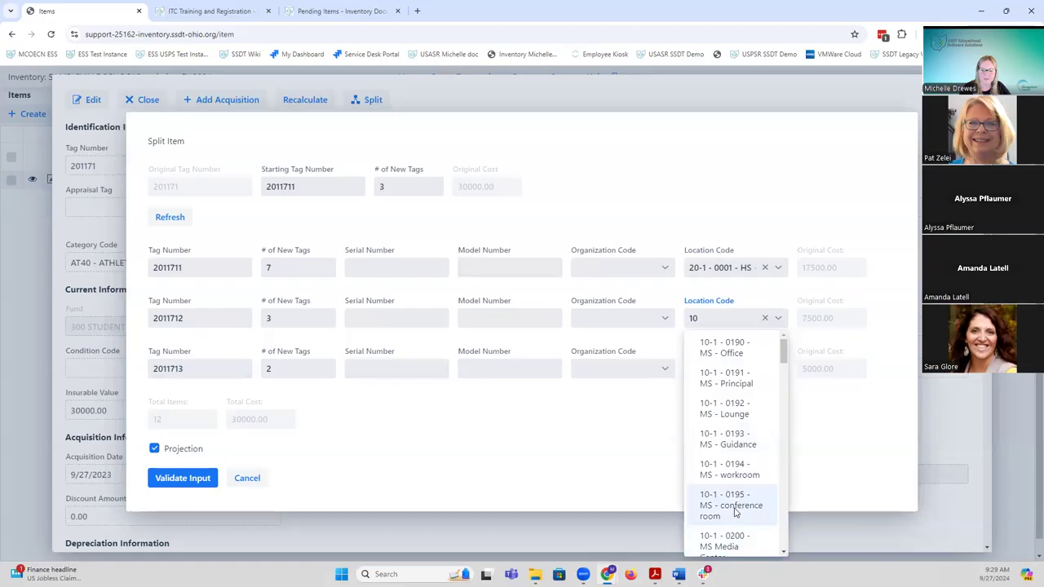
{"action": "left_click", "coordinate": [735, 512]}
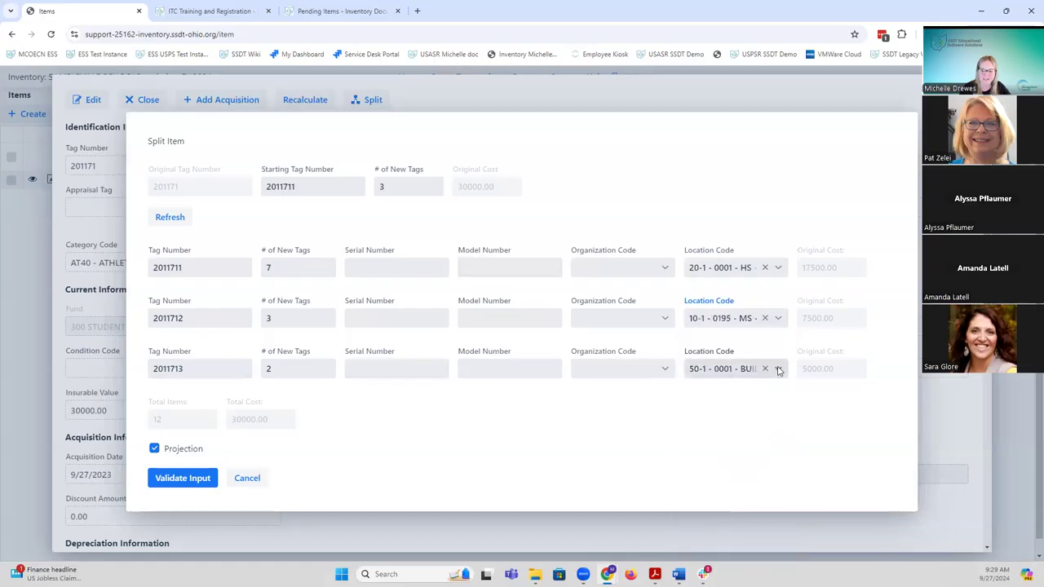
Set the location code of tag 2011713 to 30-1 - 0073 - Elem - Room 73
{"action": "left_click", "coordinate": [779, 371]}
{"action": "left_click", "coordinate": [764, 368]}
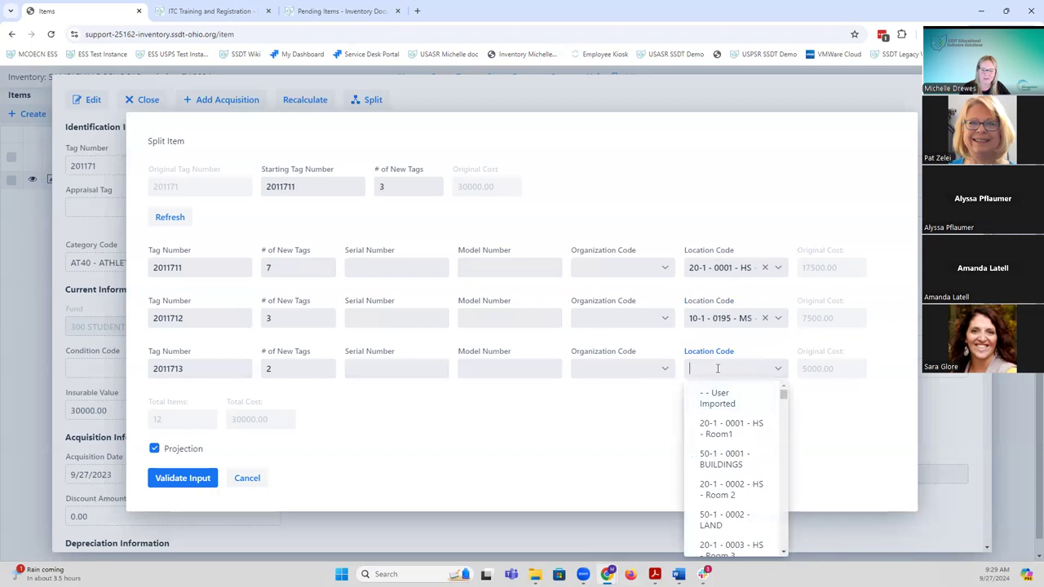
{"action": "type", "text": "30"}
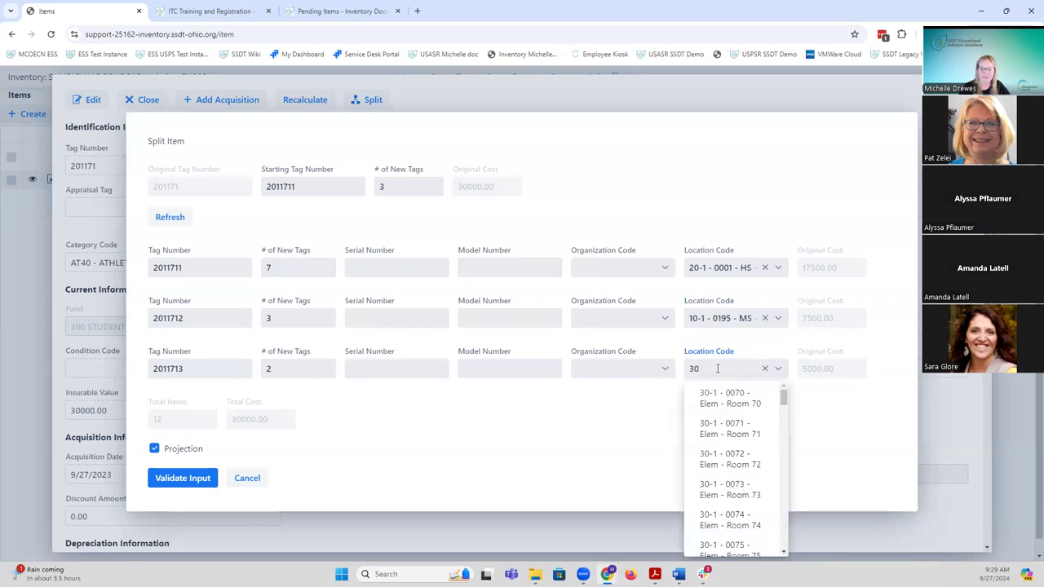
{"action": "left_click", "coordinate": [731, 492]}
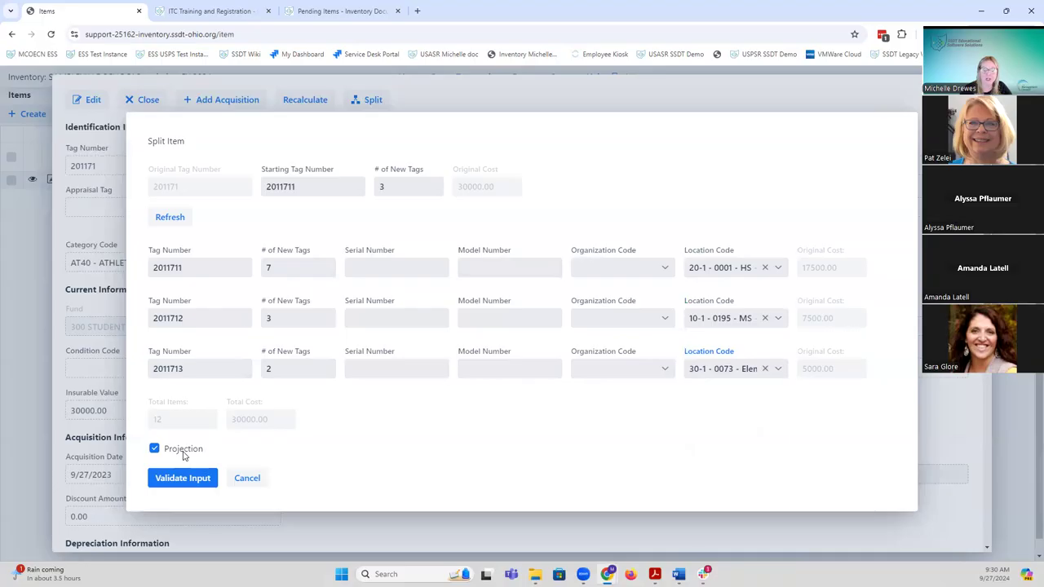
Validate the split input, run the split of item 201171 as a projection, and save and review the report as SplitReport (2)
{"action": "left_click", "coordinate": [187, 478]}
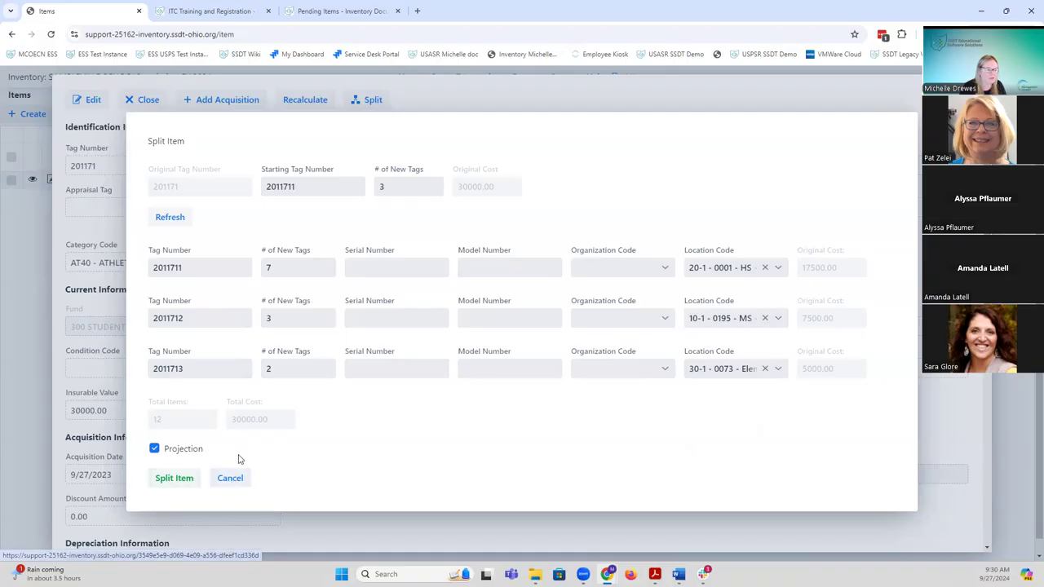
{"action": "left_click", "coordinate": [171, 481]}
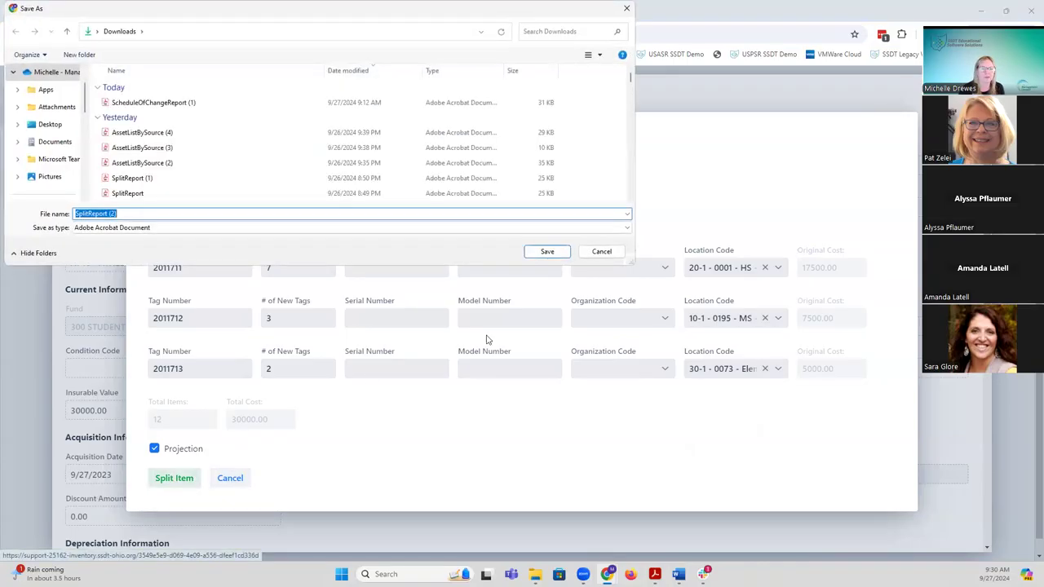
{"action": "left_click", "coordinate": [542, 252]}
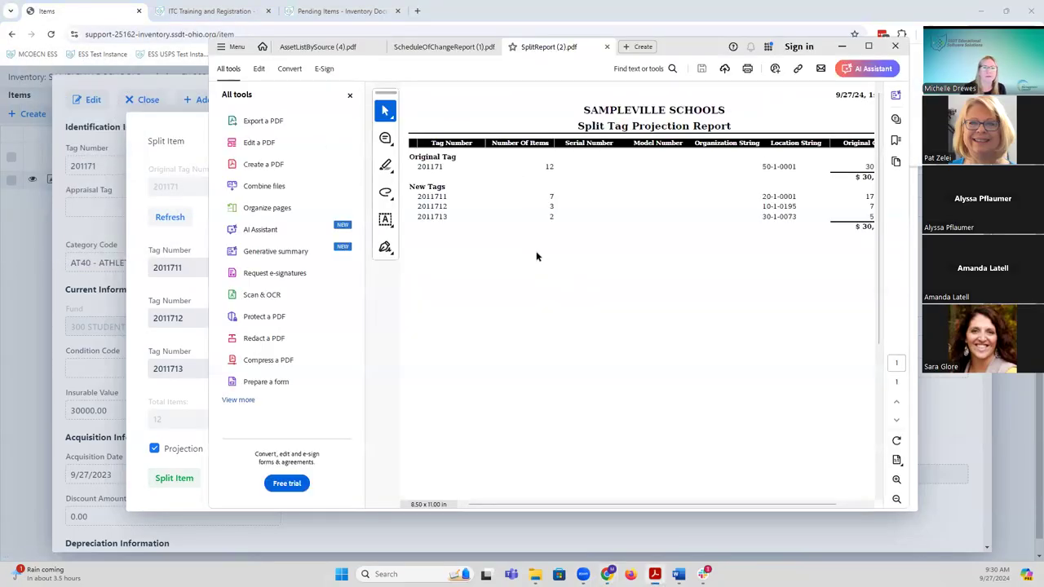
{"action": "left_click", "coordinate": [350, 95]}
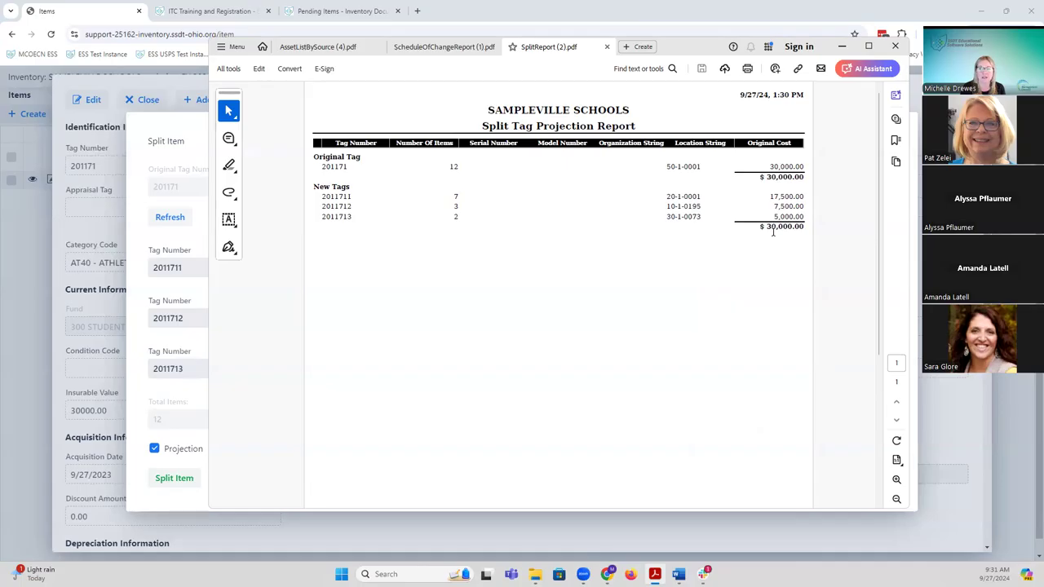
{"action": "left_click", "coordinate": [842, 47]}
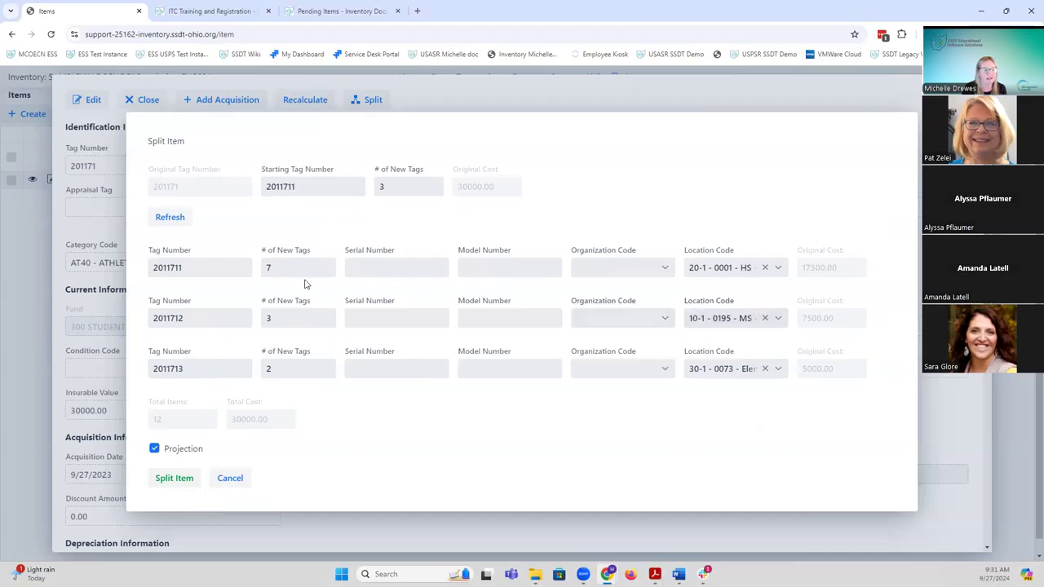
Turn off Projection, split item 201171 for real, and save and review the report as SplitReport (3)
{"action": "left_click", "coordinate": [155, 449]}
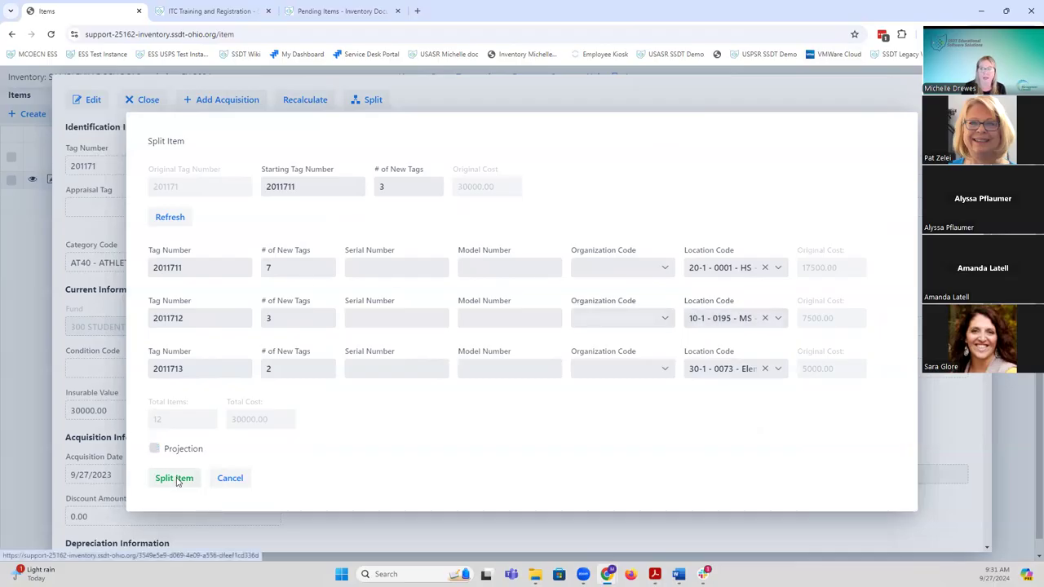
{"action": "left_click", "coordinate": [175, 479]}
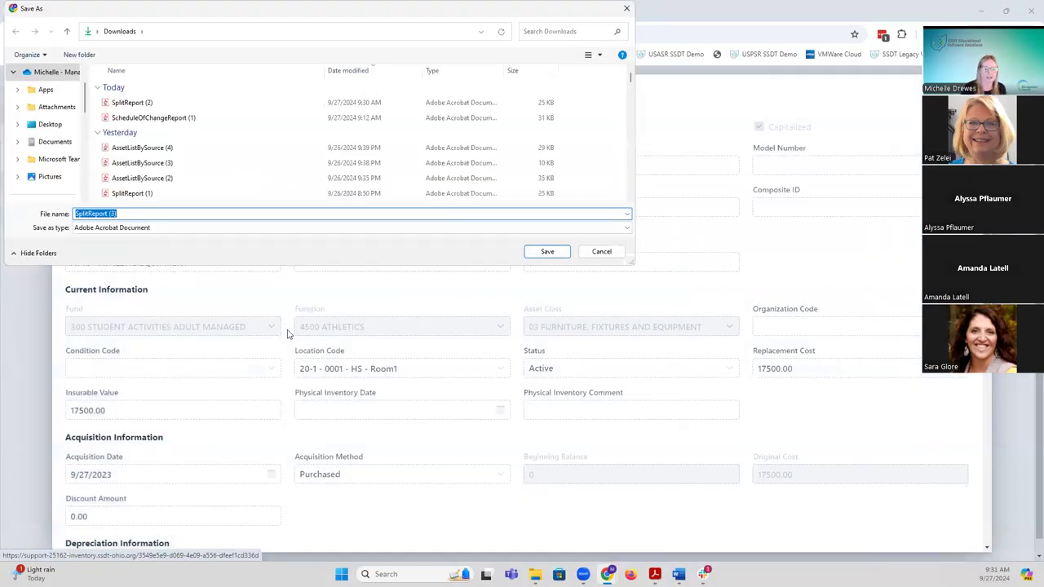
{"action": "left_click", "coordinate": [545, 252]}
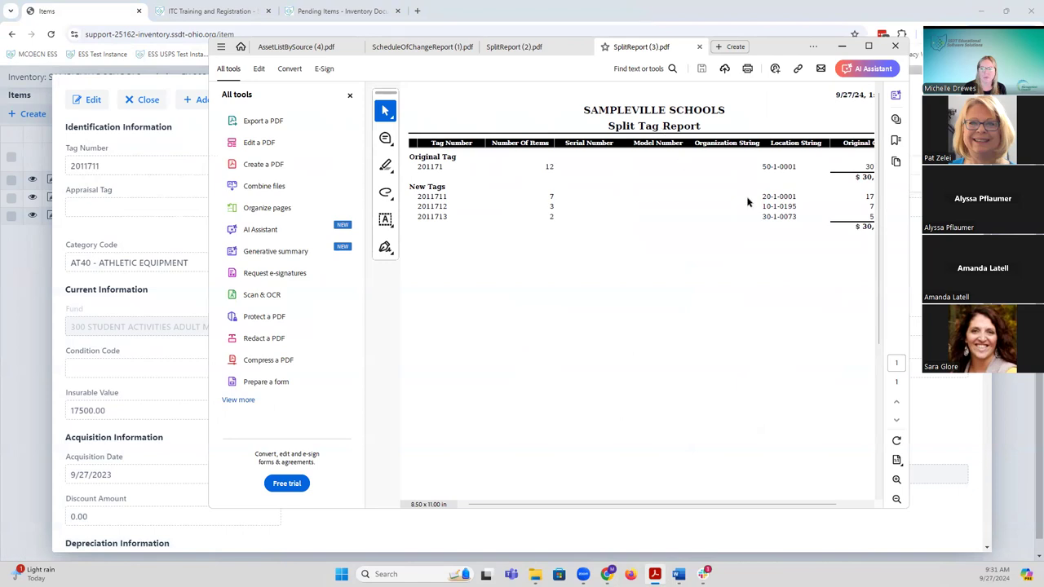
{"action": "left_click", "coordinate": [350, 95]}
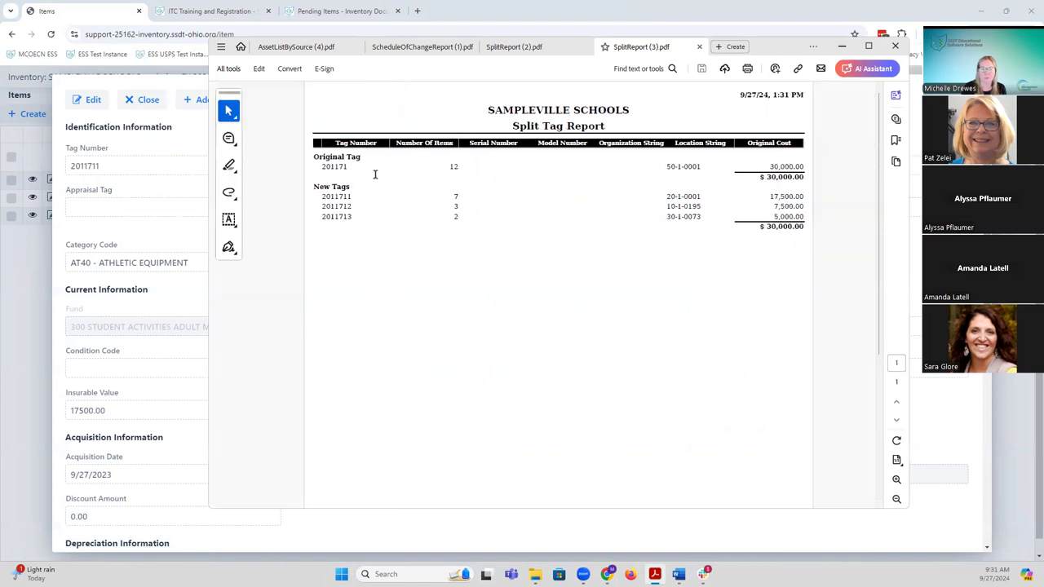
{"action": "left_click", "coordinate": [842, 46]}
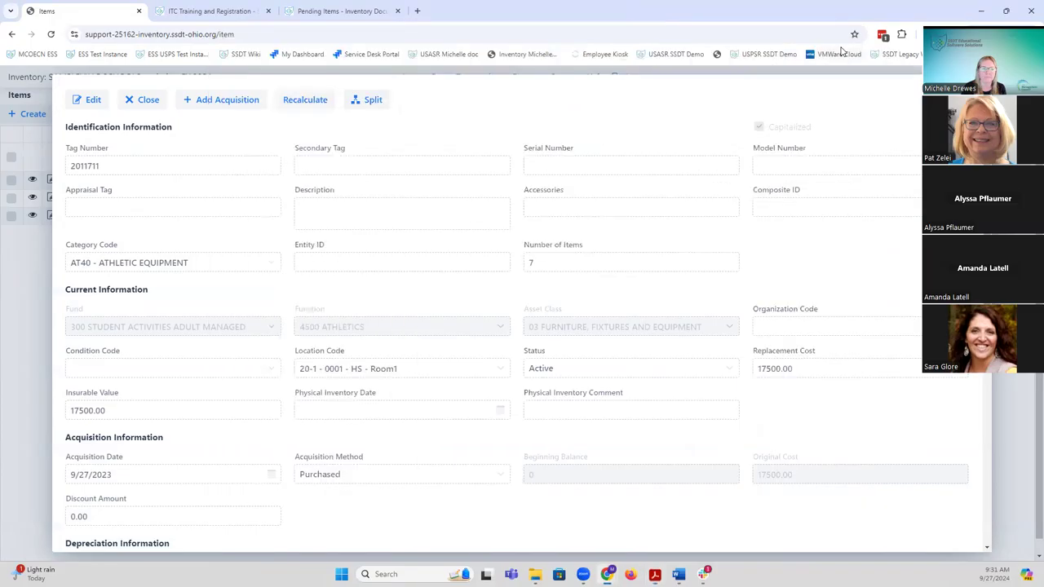
Copy the tag number 2011711 from the new item's record and close the record
{"action": "left_click_drag", "start_coordinate": [70, 167], "coordinate": [97, 167]}
{"action": "right_click", "coordinate": [97, 167]}
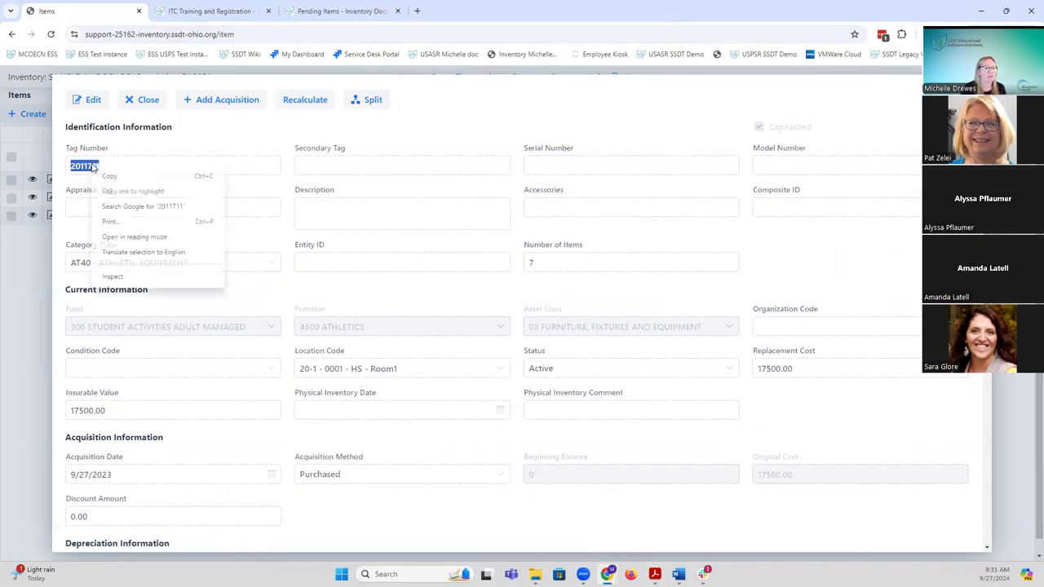
{"action": "left_click", "coordinate": [106, 176]}
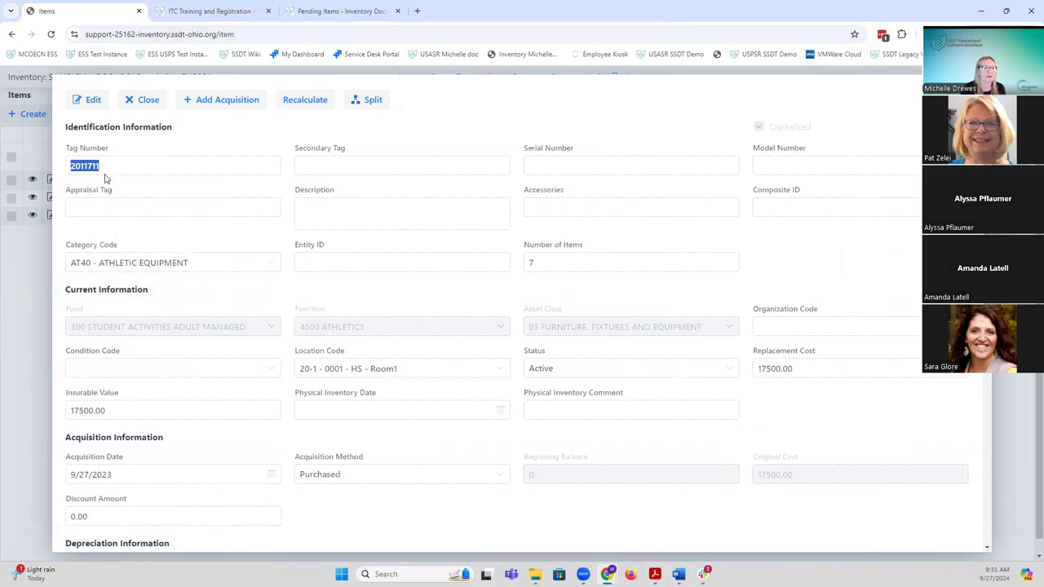
{"action": "left_click", "coordinate": [149, 101]}
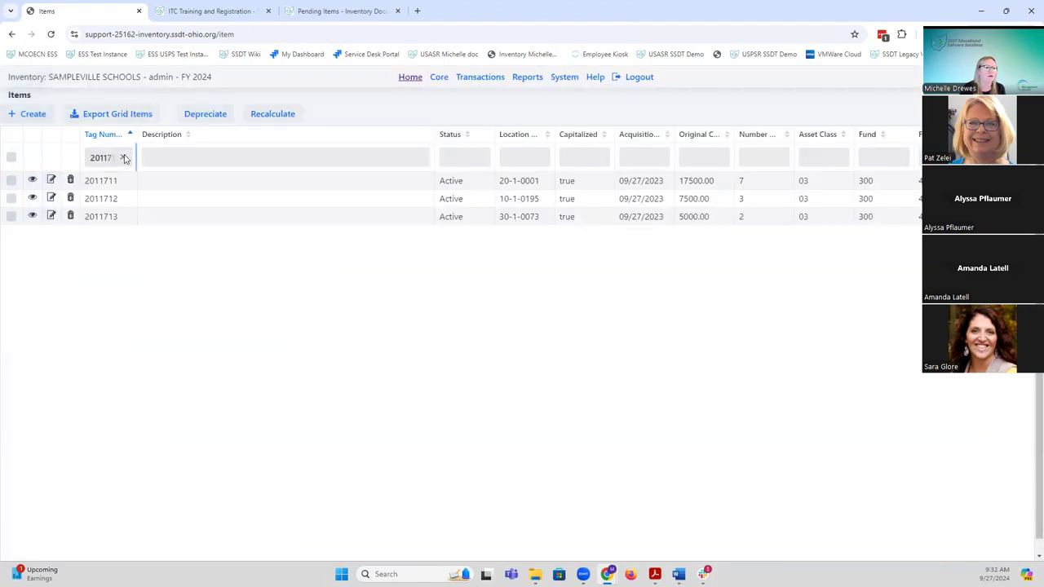
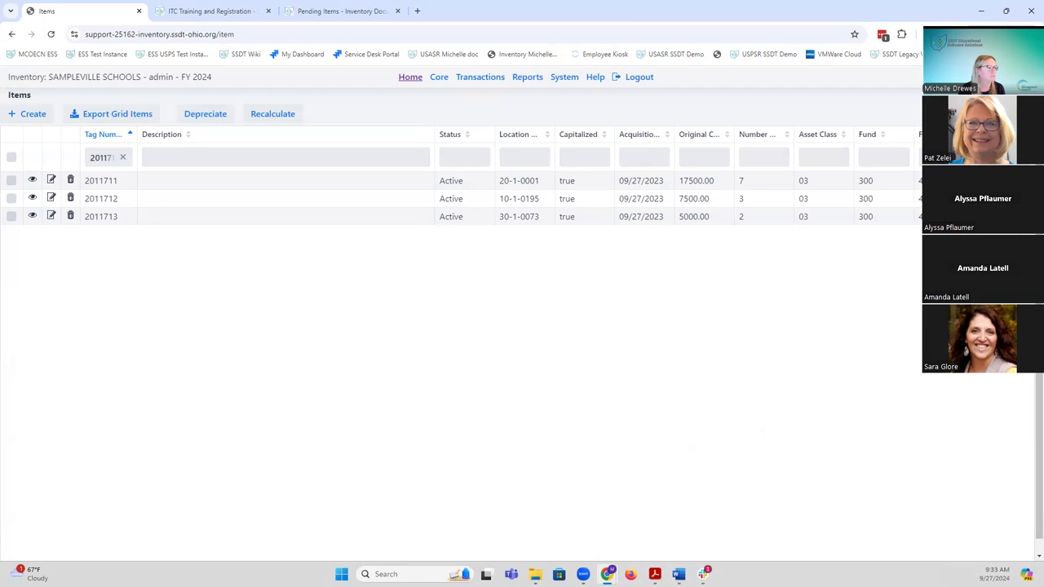
Replace the tag number filter with 00502 and view the record of item 200502, the student desks
{"action": "left_click", "coordinate": [122, 157]}
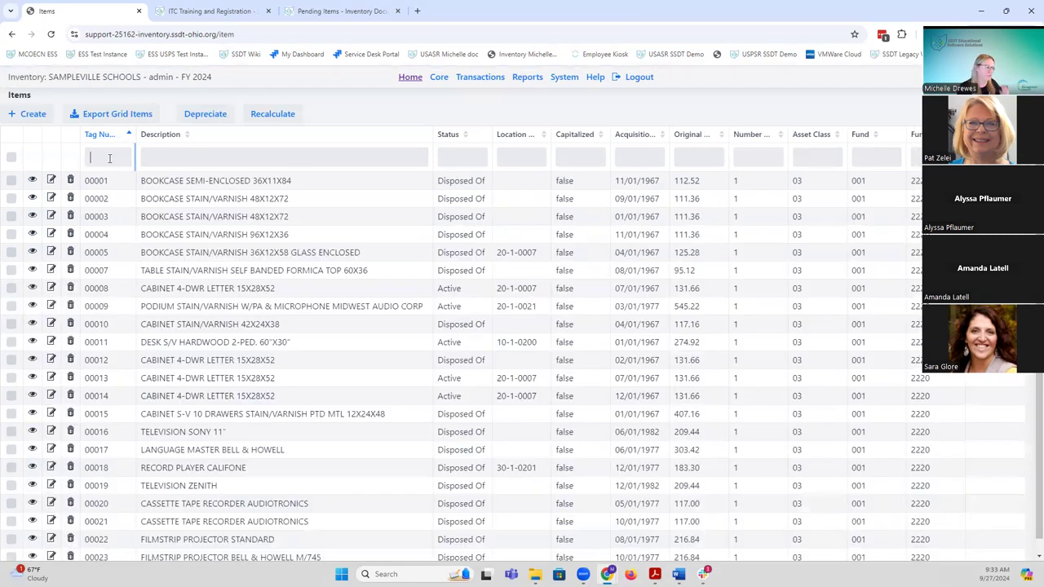
{"action": "type", "text": "00502"}
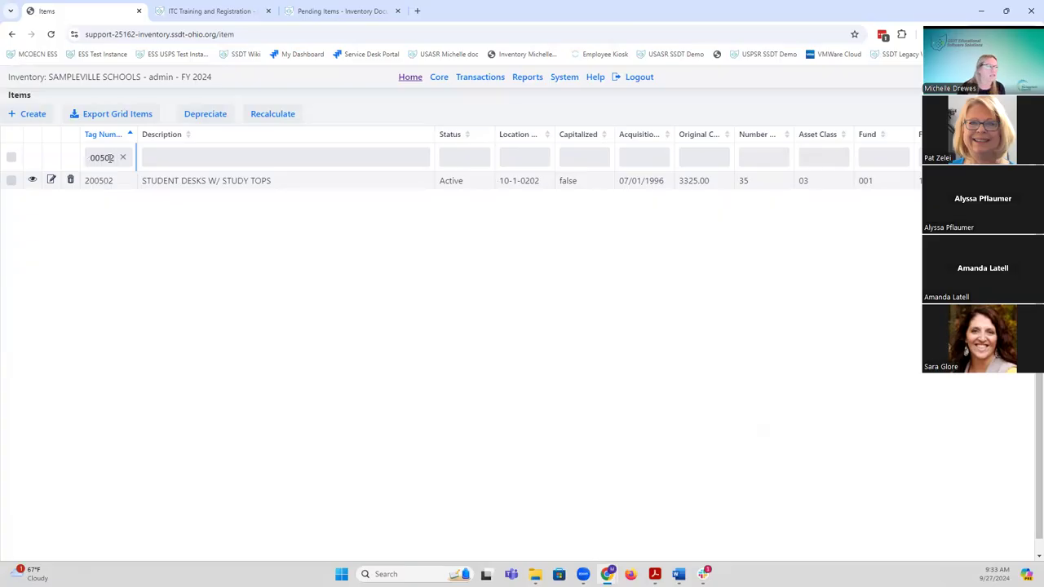
{"action": "left_click", "coordinate": [94, 194]}
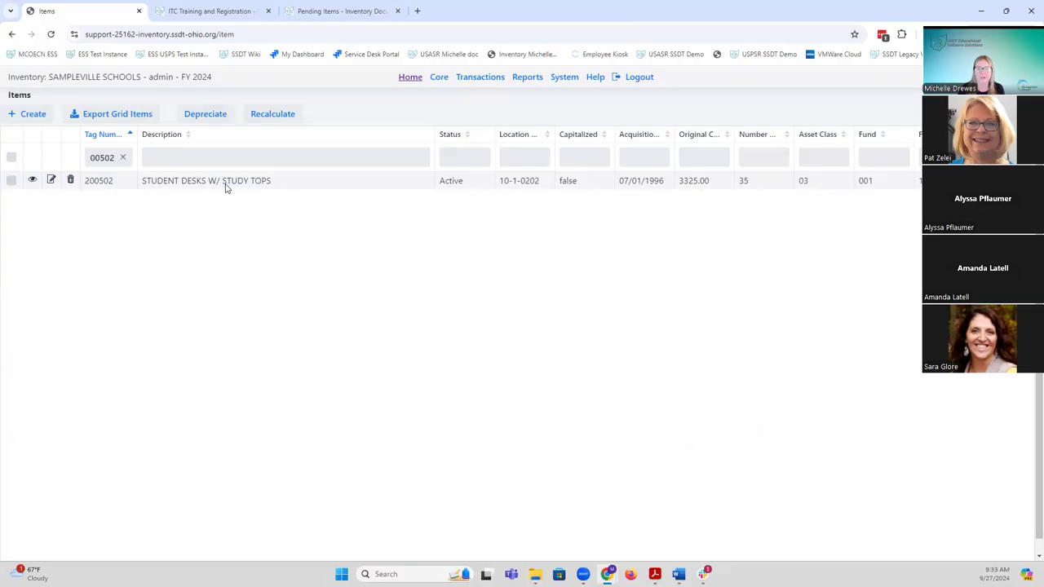
{"action": "left_click", "coordinate": [33, 180]}
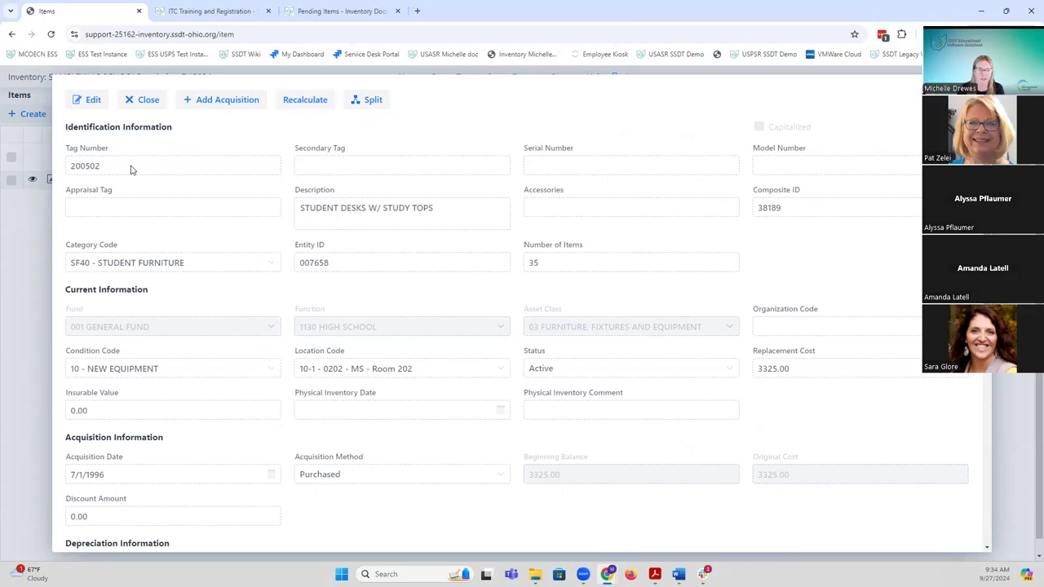
Set up a split of item 200502 into 2 new tags starting at tag number 200502A, and validate the input
{"action": "left_click", "coordinate": [371, 100]}
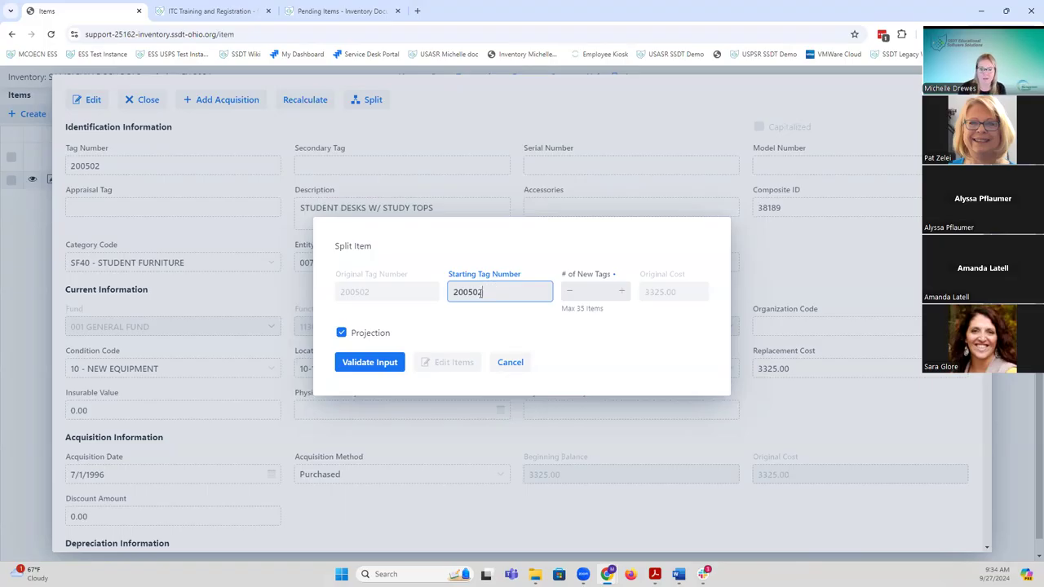
{"action": "left_click", "coordinate": [622, 292]}
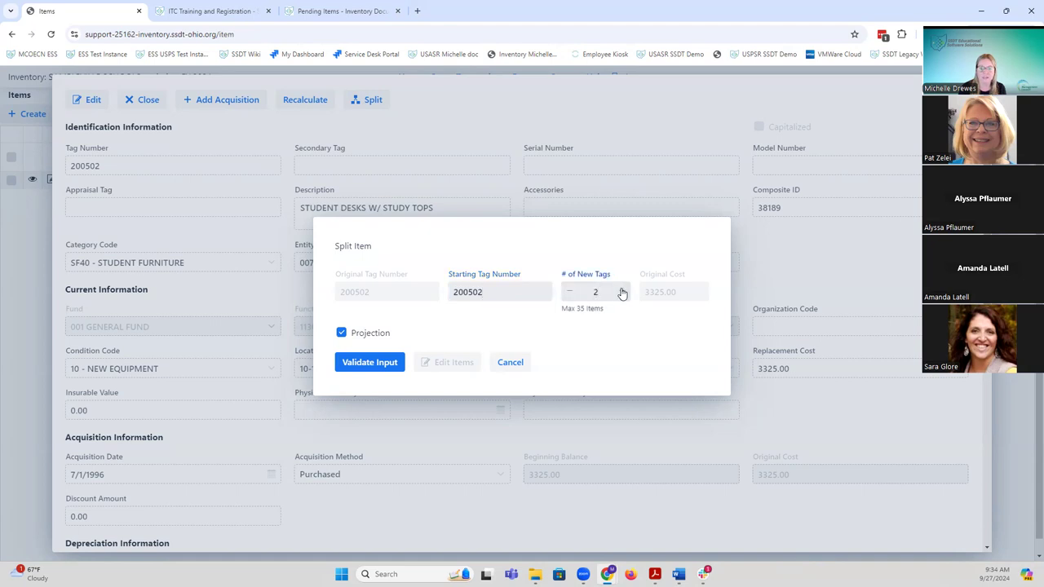
{"action": "left_click", "coordinate": [504, 292]}
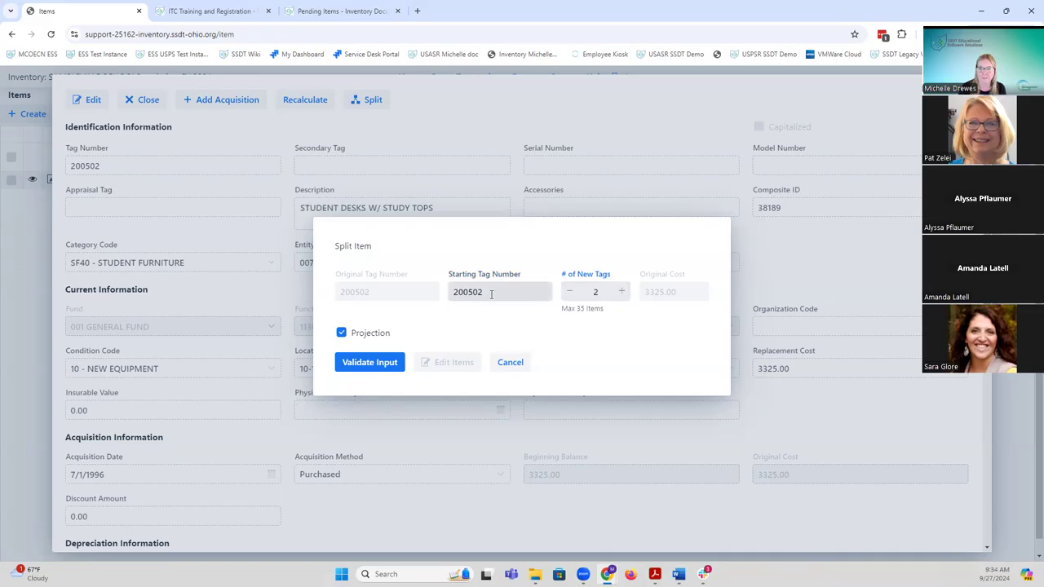
{"action": "left_click", "coordinate": [488, 294]}
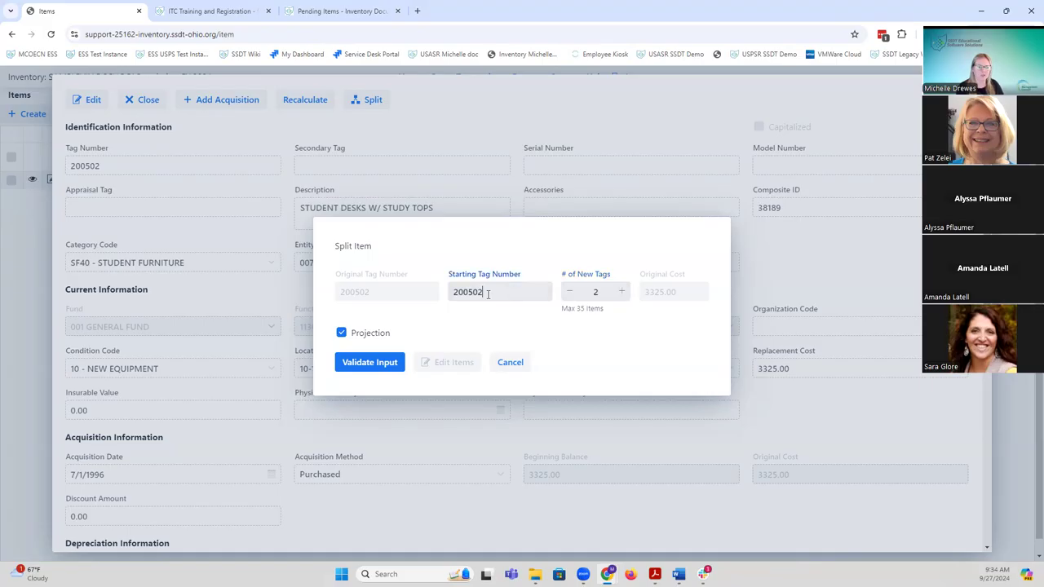
{"action": "type", "text": "A"}
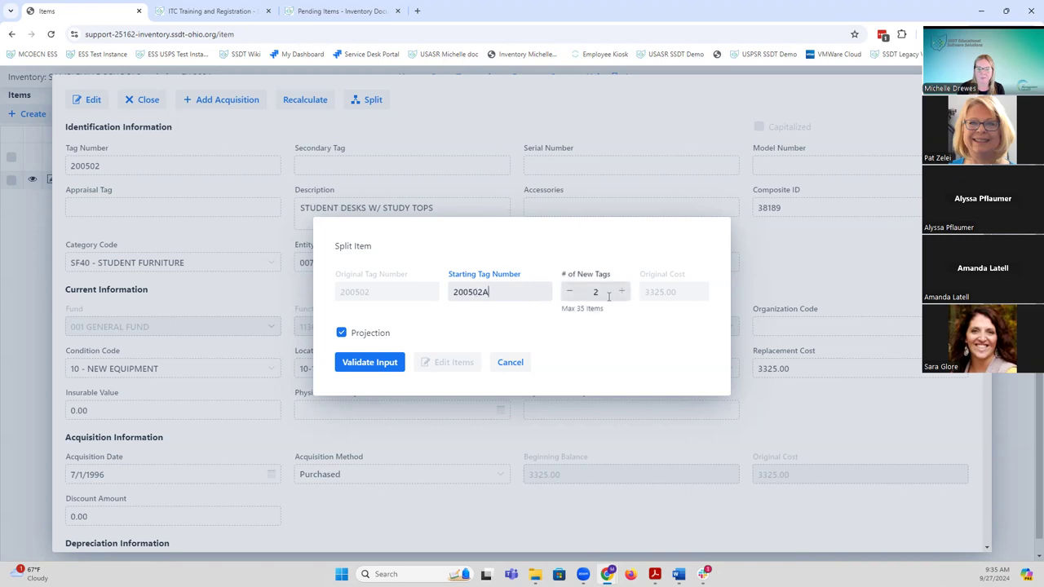
{"action": "left_click", "coordinate": [372, 364]}
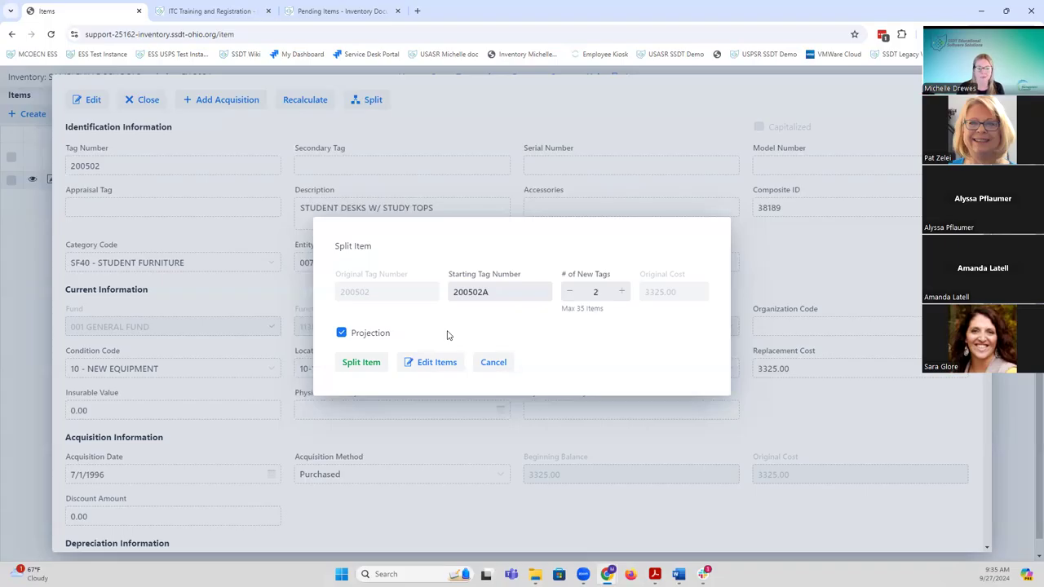
Edit the split items so the first one has tag number 200502 and 25 items
{"action": "left_click", "coordinate": [437, 362]}
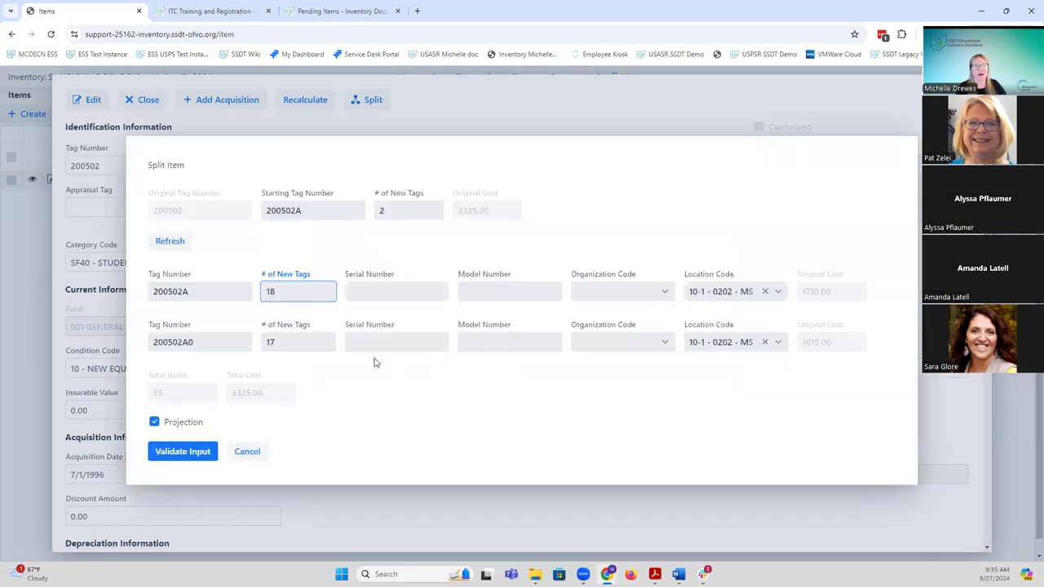
{"action": "left_click", "coordinate": [189, 292]}
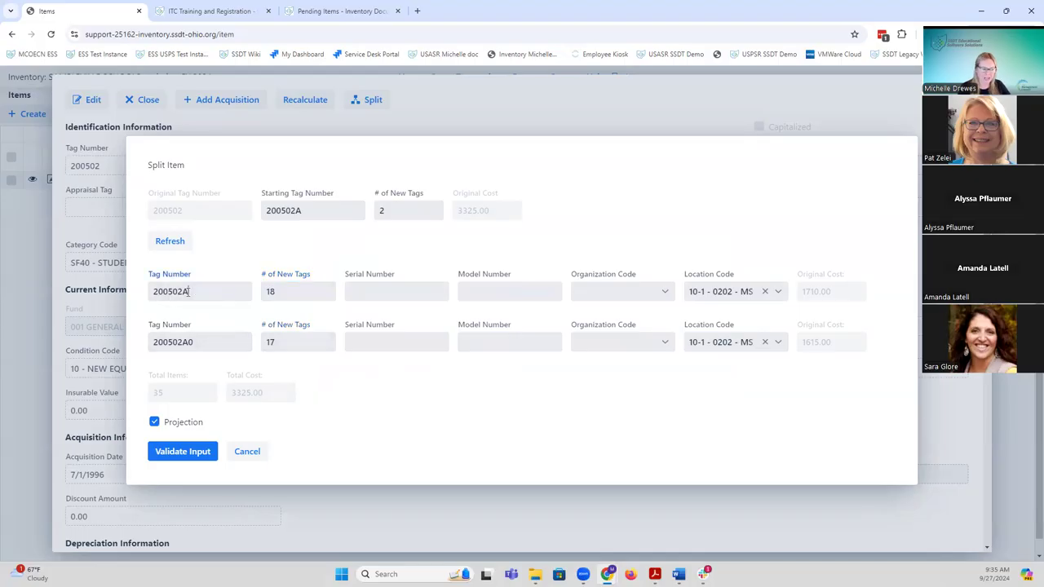
{"action": "key", "text": "BackSpace"}
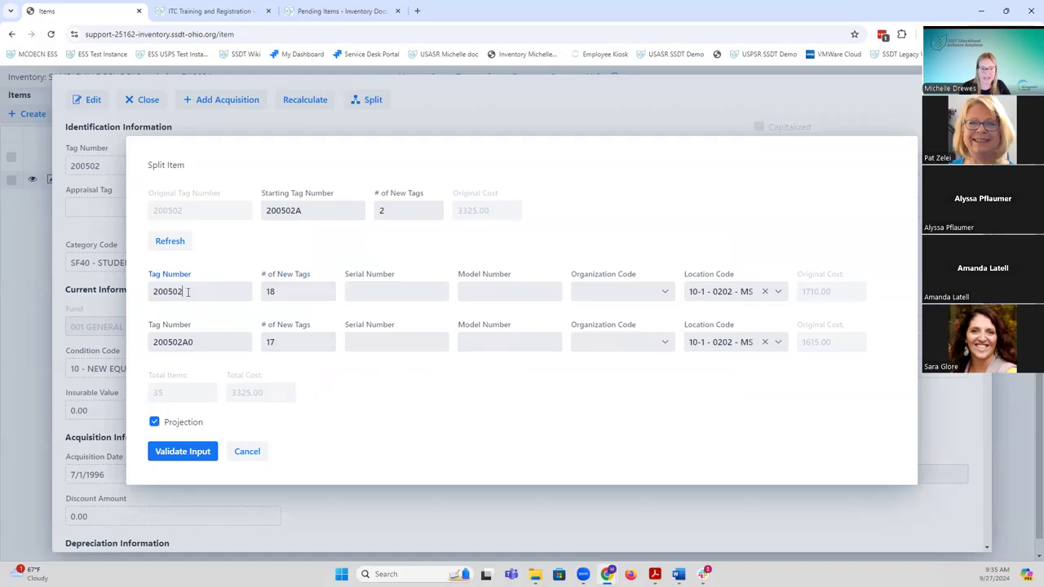
{"action": "left_click_drag", "start_coordinate": [287, 292], "coordinate": [262, 295]}
{"action": "type", "text": "25"}
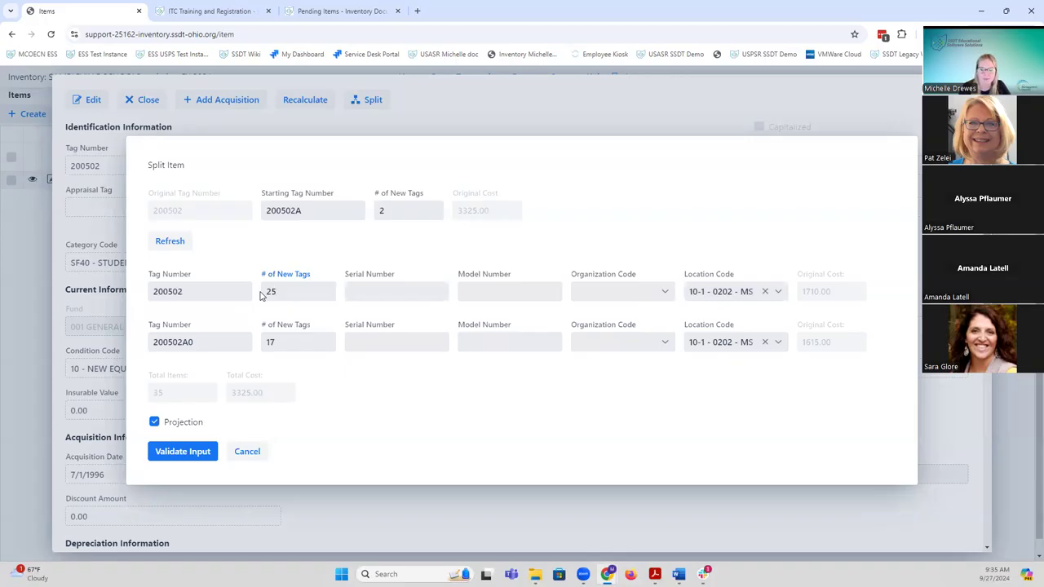
Change the second split item to tag number 200502A with 10 items, refresh the split, and cancel it
{"action": "left_click", "coordinate": [195, 339]}
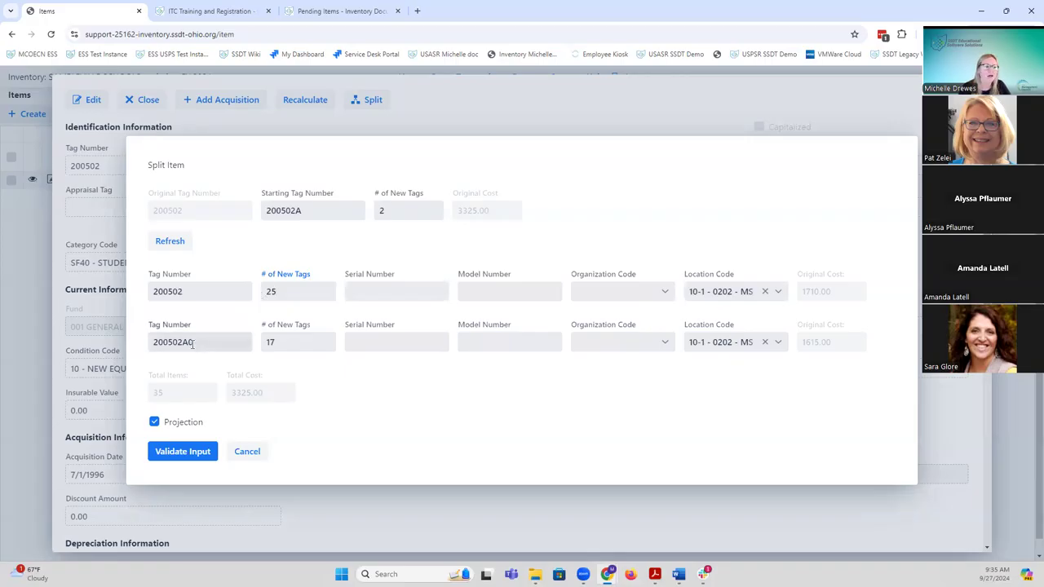
{"action": "key", "text": "BackSpace"}
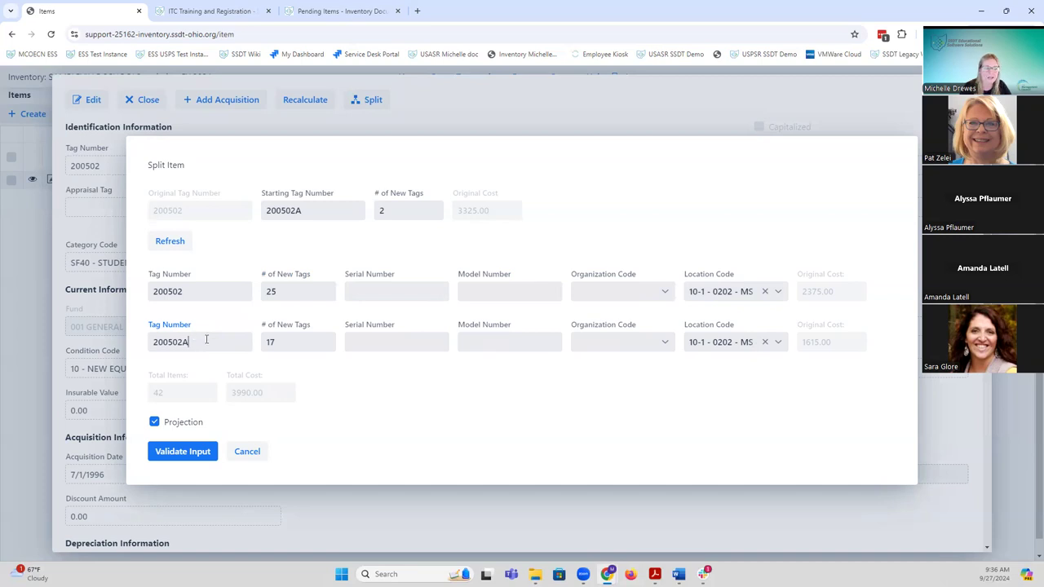
{"action": "left_click_drag", "start_coordinate": [283, 345], "coordinate": [260, 347]}
{"action": "type", "text": "10"}
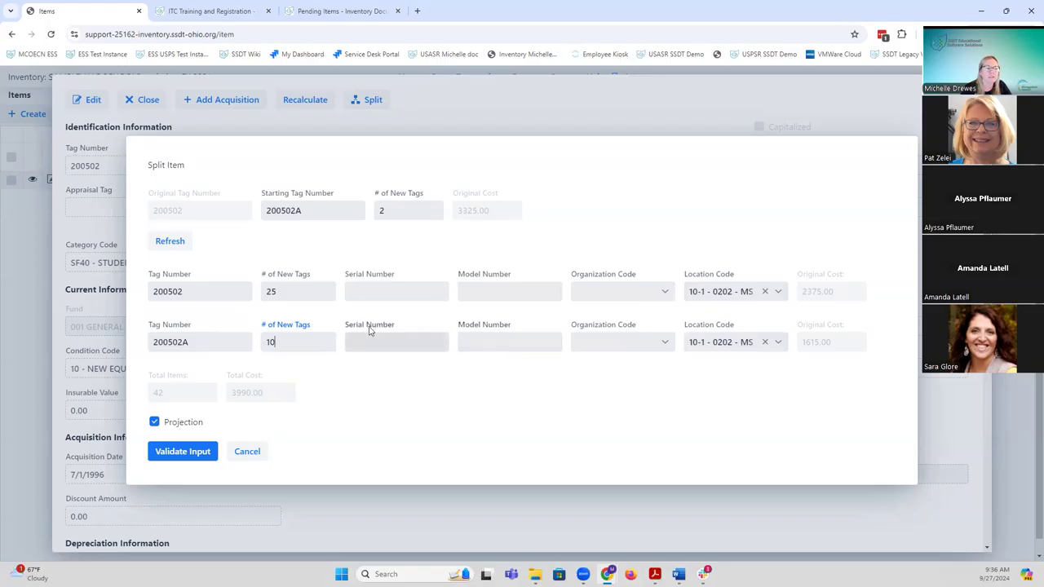
{"action": "left_click", "coordinate": [172, 240]}
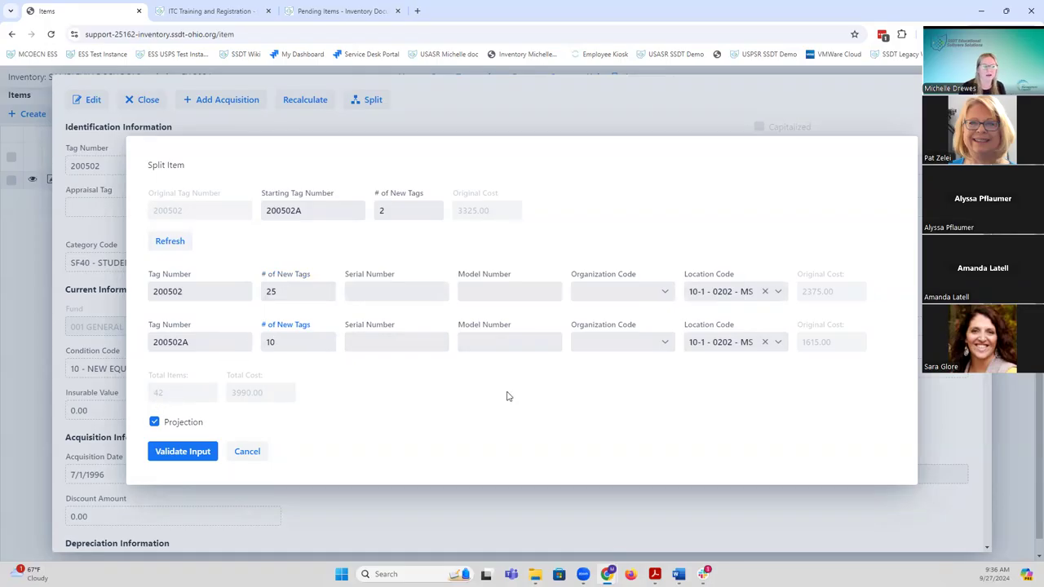
{"action": "left_click", "coordinate": [247, 452]}
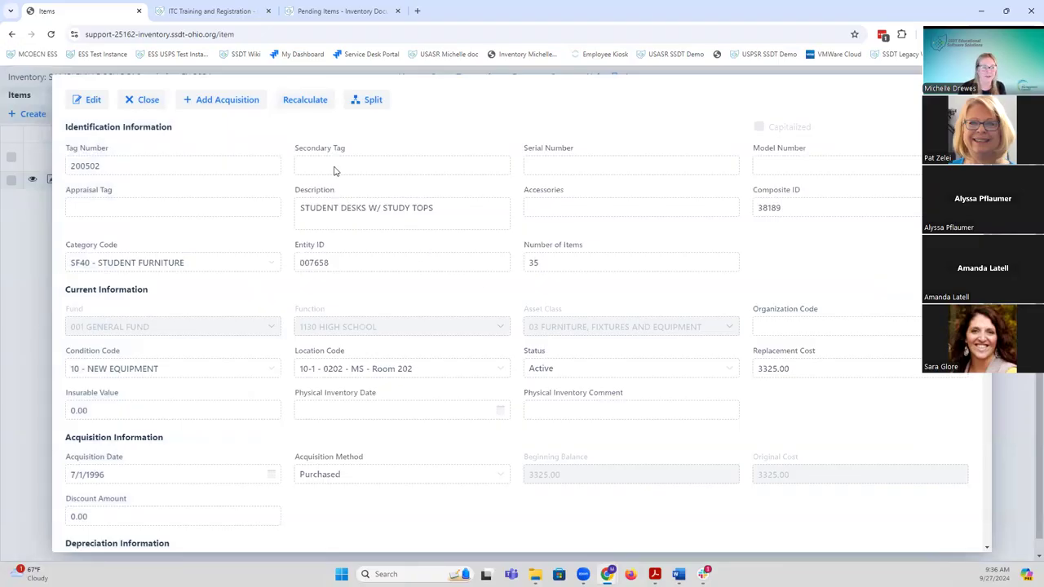
Start a split of item 200502 into 2 new tags beginning at 200502A, validate the input, and open the split items for editing
{"action": "left_click", "coordinate": [364, 101]}
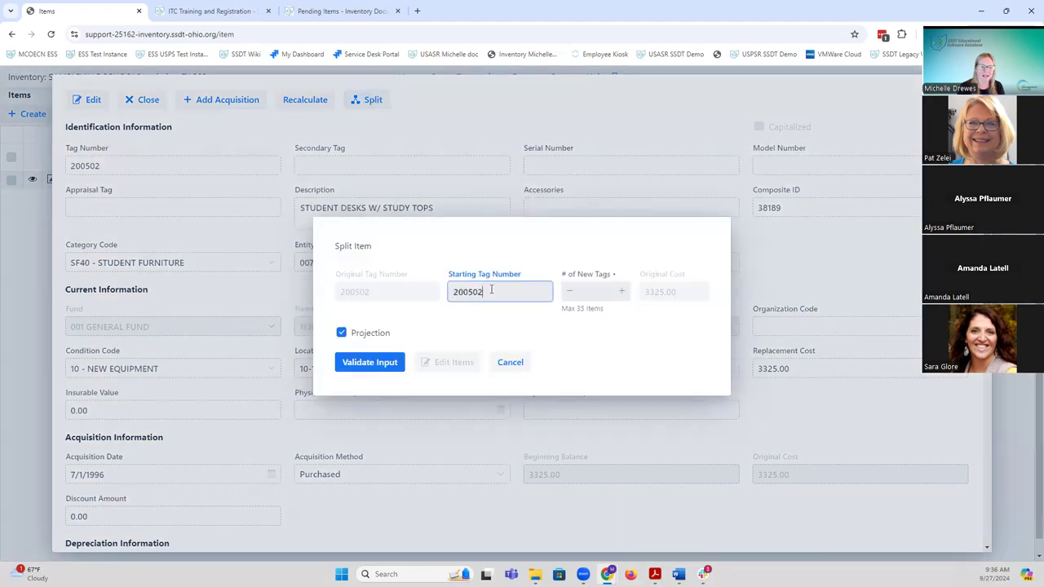
{"action": "type", "text": "A"}
{"action": "left_click", "coordinate": [623, 295]}
{"action": "left_click", "coordinate": [622, 295]}
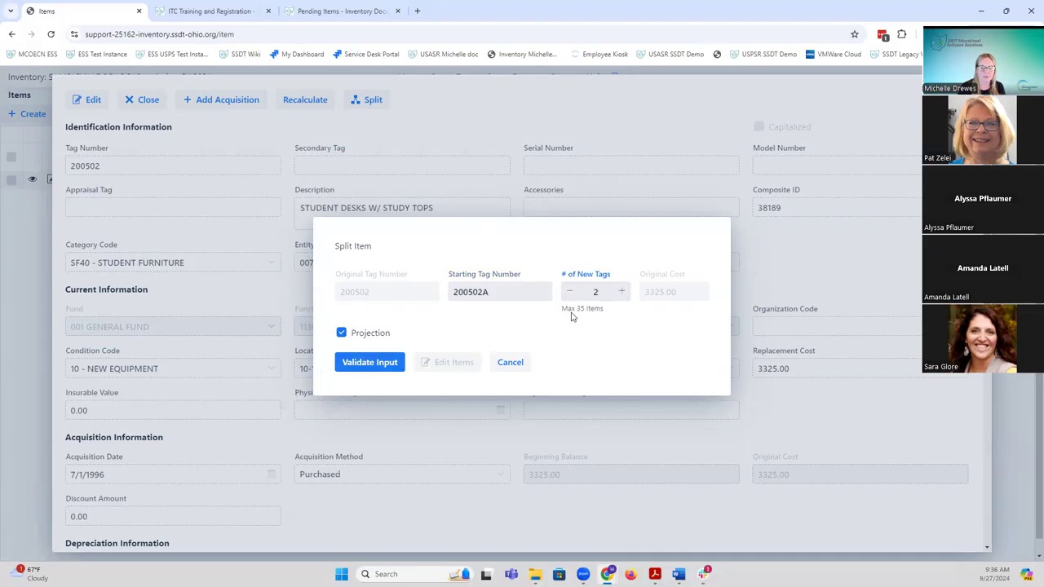
{"action": "left_click", "coordinate": [376, 367]}
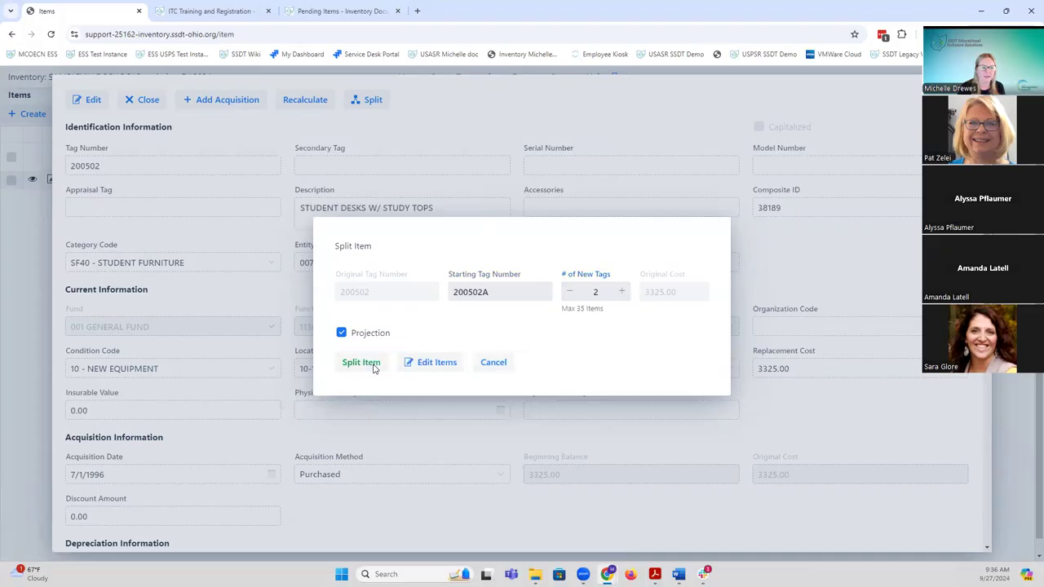
{"action": "left_click", "coordinate": [428, 367]}
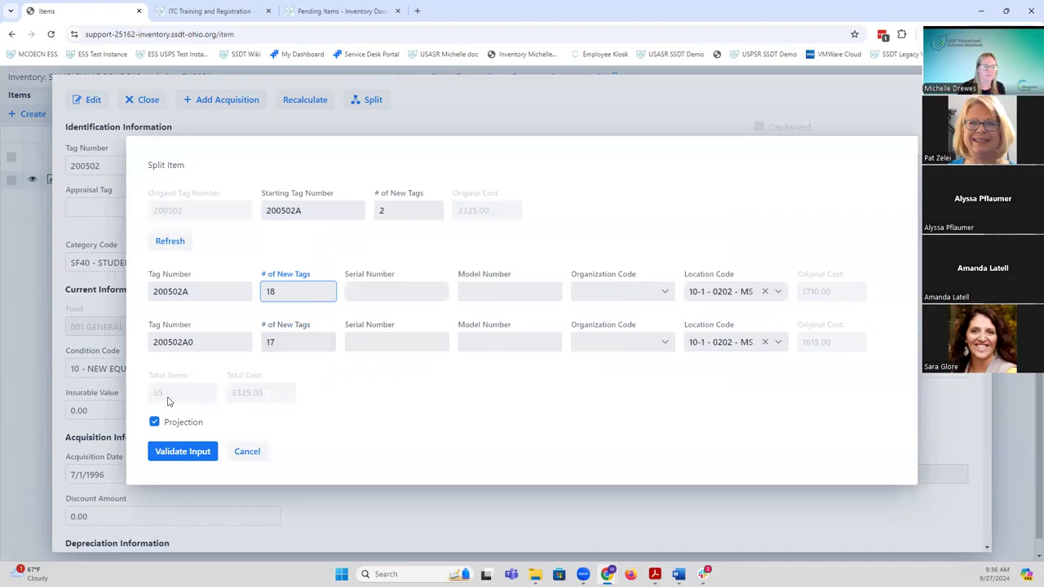
Enter tag number 200502 with 25 items and 200502A with 10 items for the split items, and refresh the split
{"action": "left_click", "coordinate": [193, 342]}
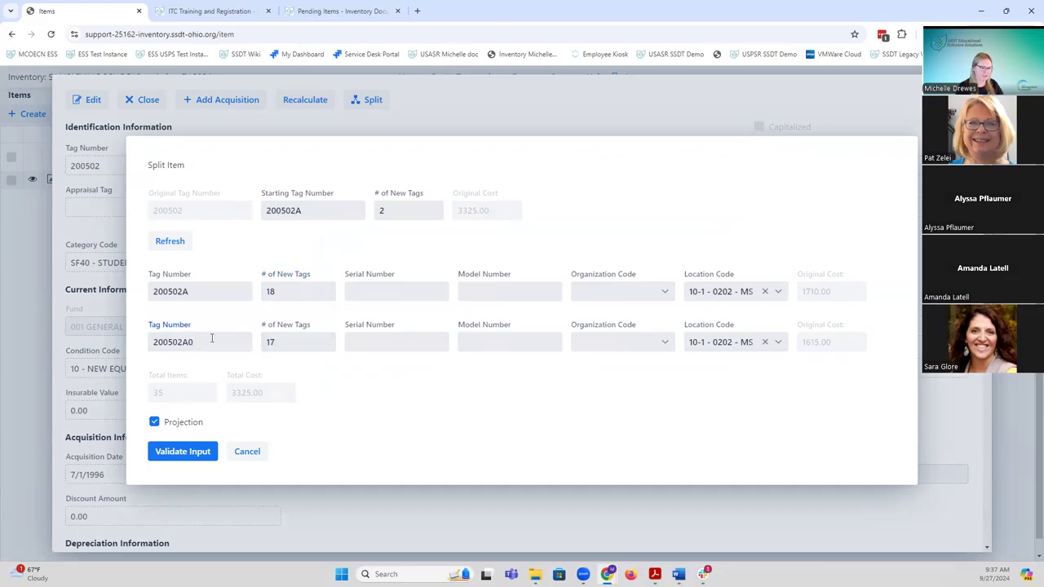
{"action": "left_click", "coordinate": [218, 297]}
{"action": "key", "text": "BackSpace"}
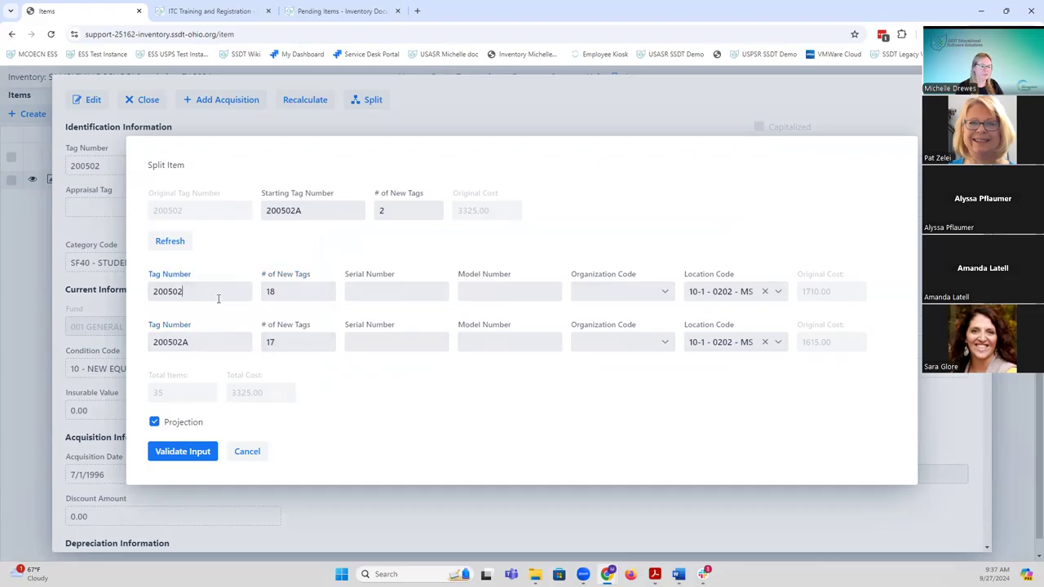
{"action": "double_click", "coordinate": [276, 292]}
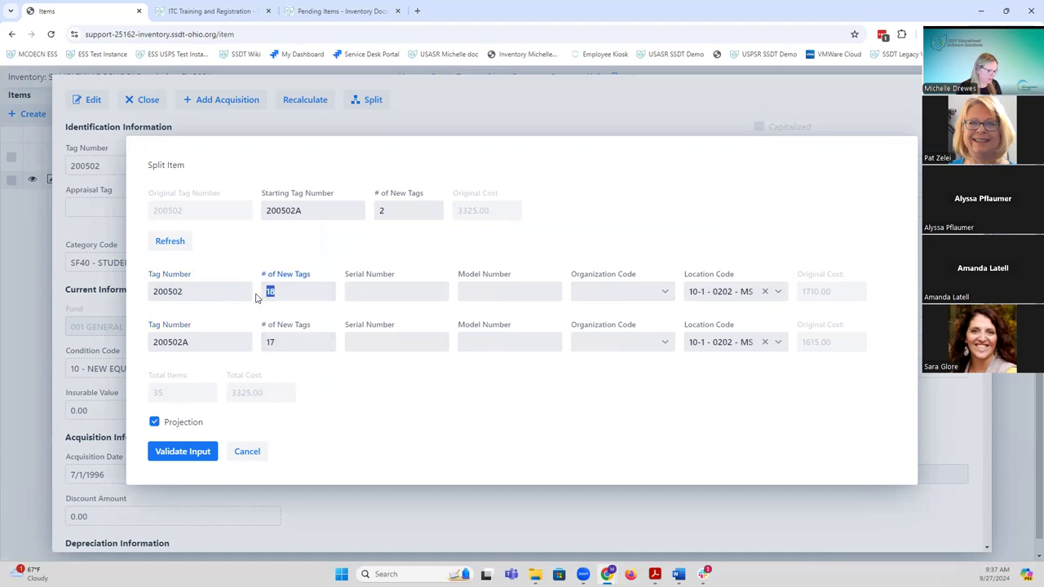
{"action": "type", "text": "25"}
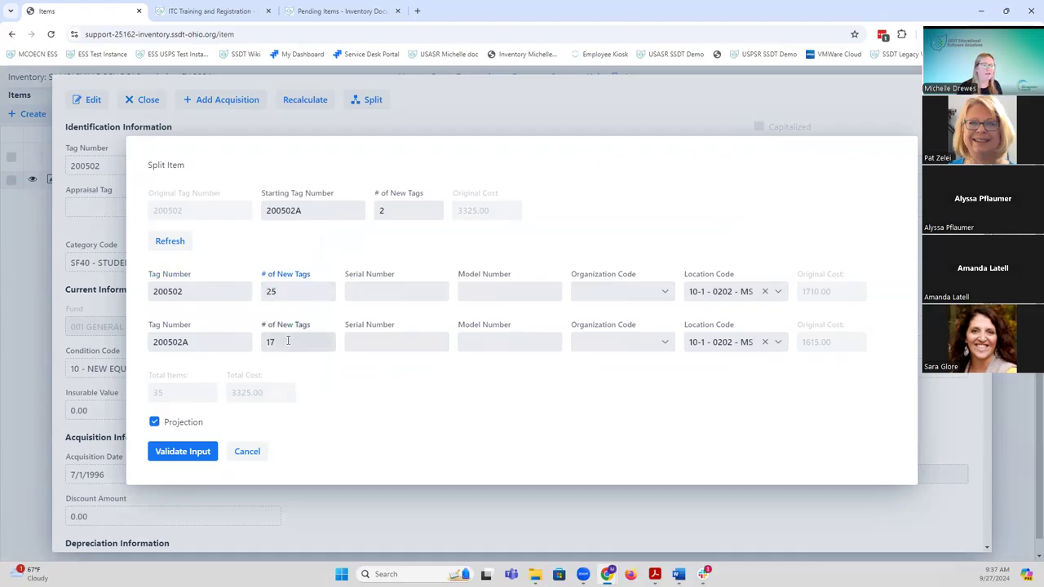
{"action": "double_click", "coordinate": [267, 342]}
{"action": "type", "text": "10"}
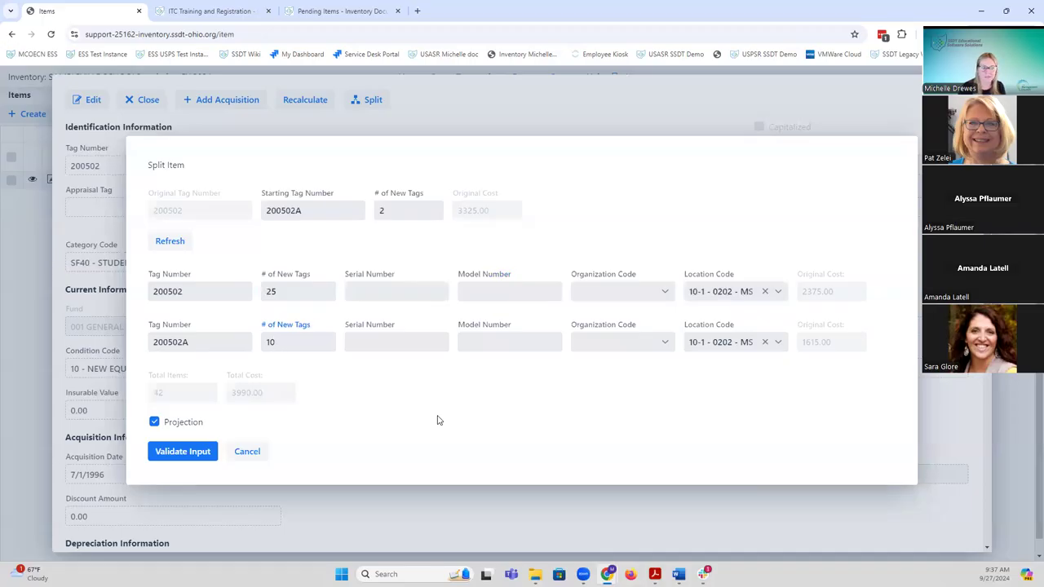
{"action": "left_click", "coordinate": [170, 241]}
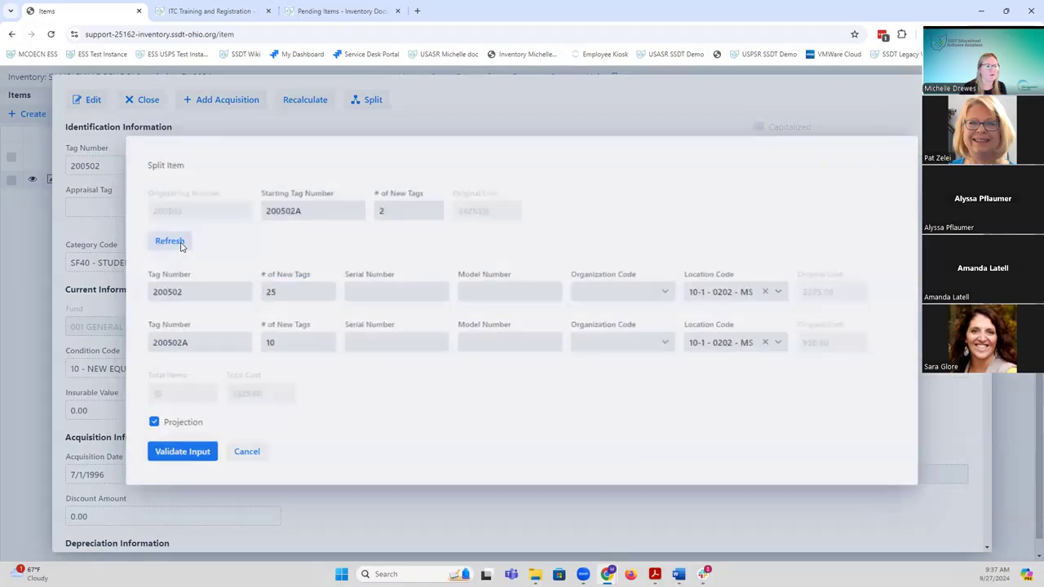
Set the first split item to tag 200502 with 25 items, the second to 200502A with 10 items, and validate the input
{"action": "left_click", "coordinate": [195, 289]}
{"action": "key", "text": "BackSpace"}
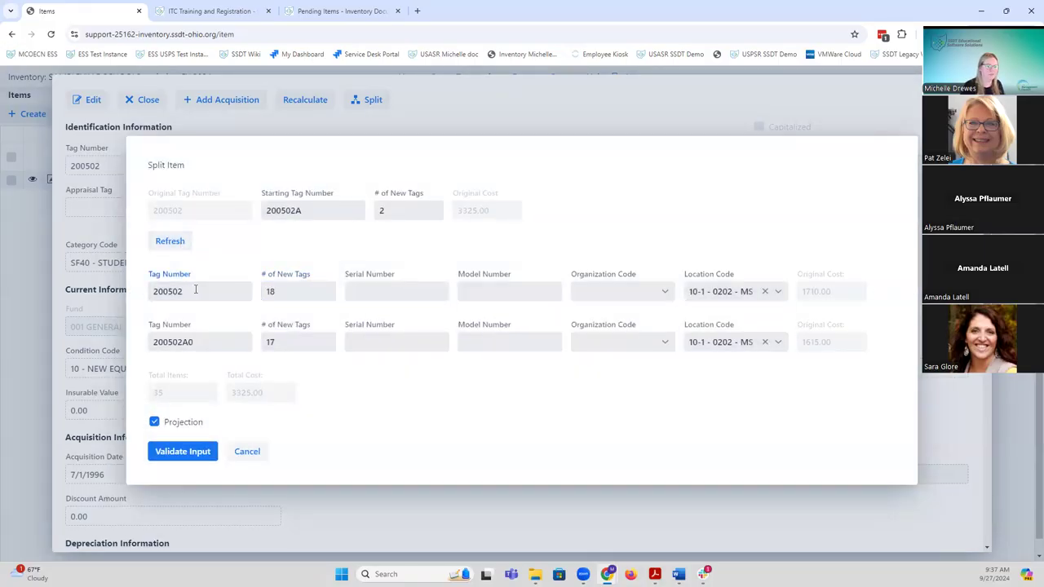
{"action": "double_click", "coordinate": [287, 297]}
{"action": "type", "text": "25"}
{"action": "left_click", "coordinate": [200, 341]}
{"action": "key", "text": "BackSpace"}
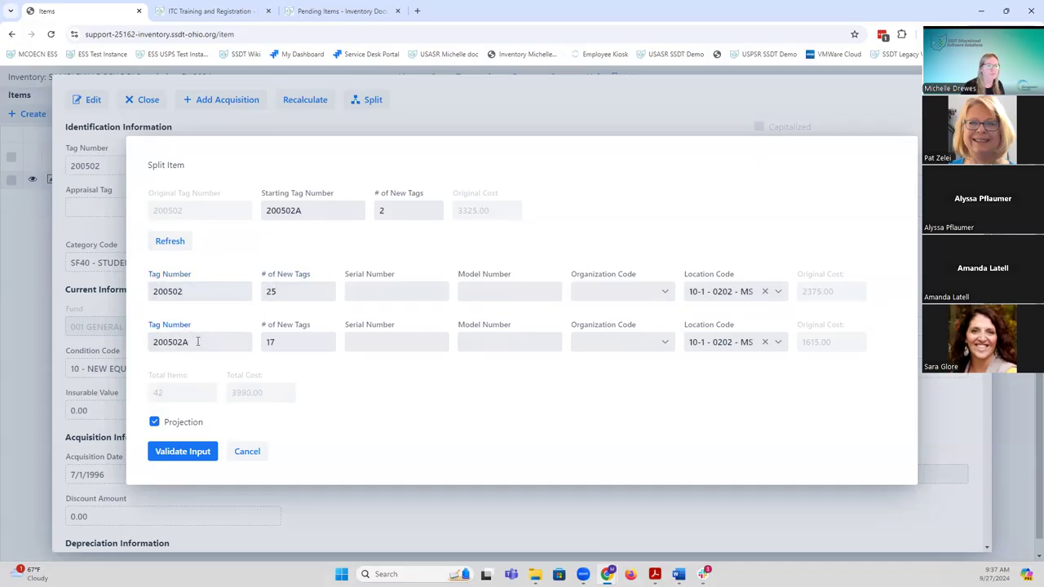
{"action": "key", "text": "Tab"}
{"action": "type", "text": "10"}
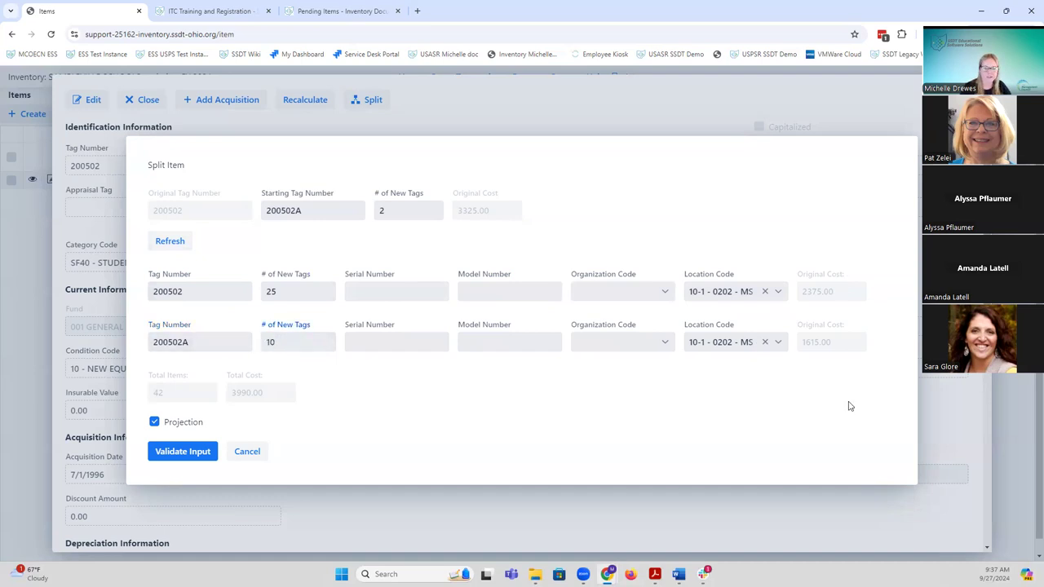
{"action": "left_click", "coordinate": [181, 452]}
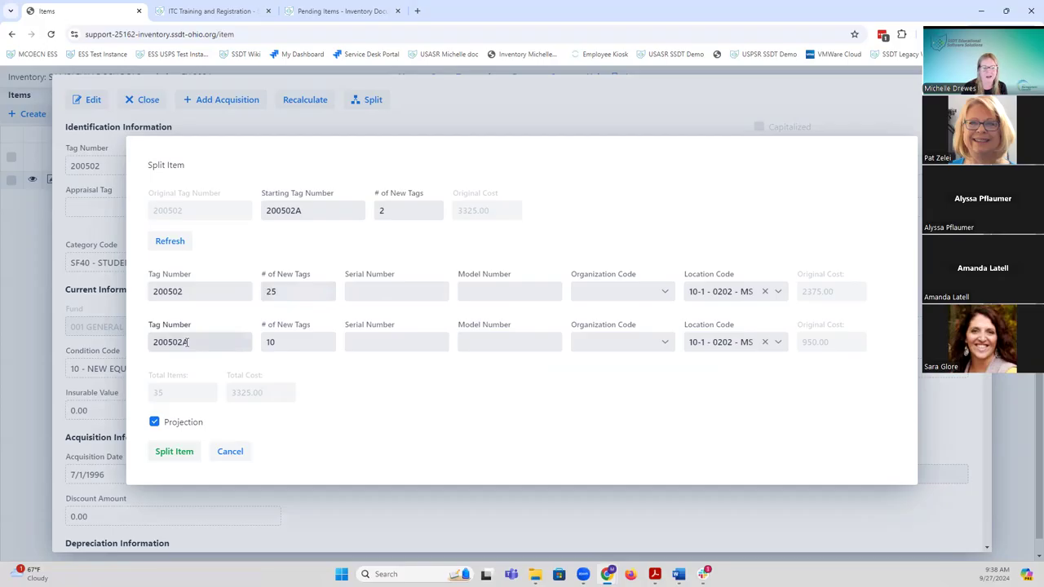
Run the split as a projection, save the report as SplitReport (4), and review its tags and costs
{"action": "left_click", "coordinate": [175, 453]}
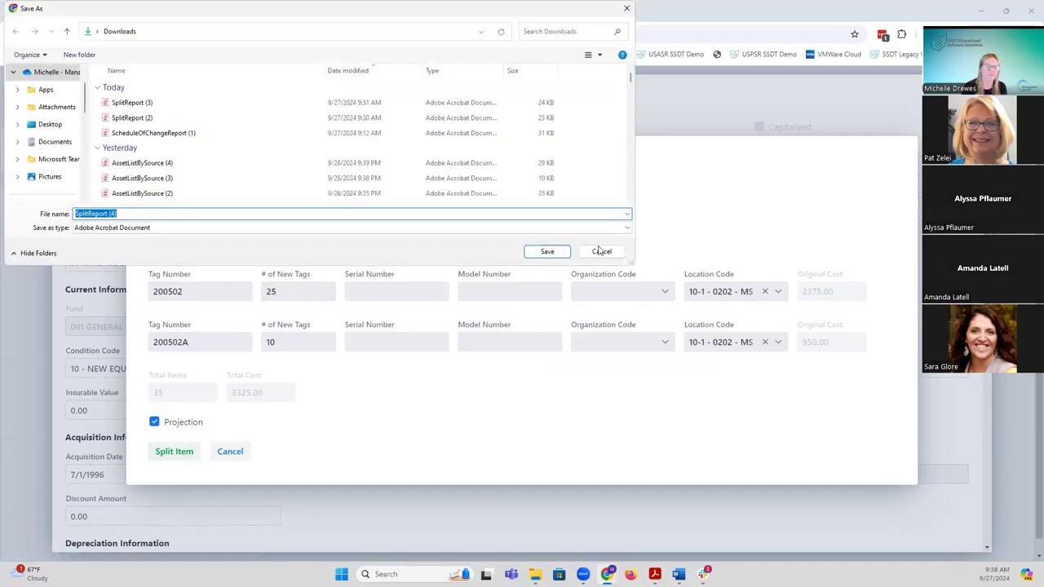
{"action": "left_click", "coordinate": [547, 251]}
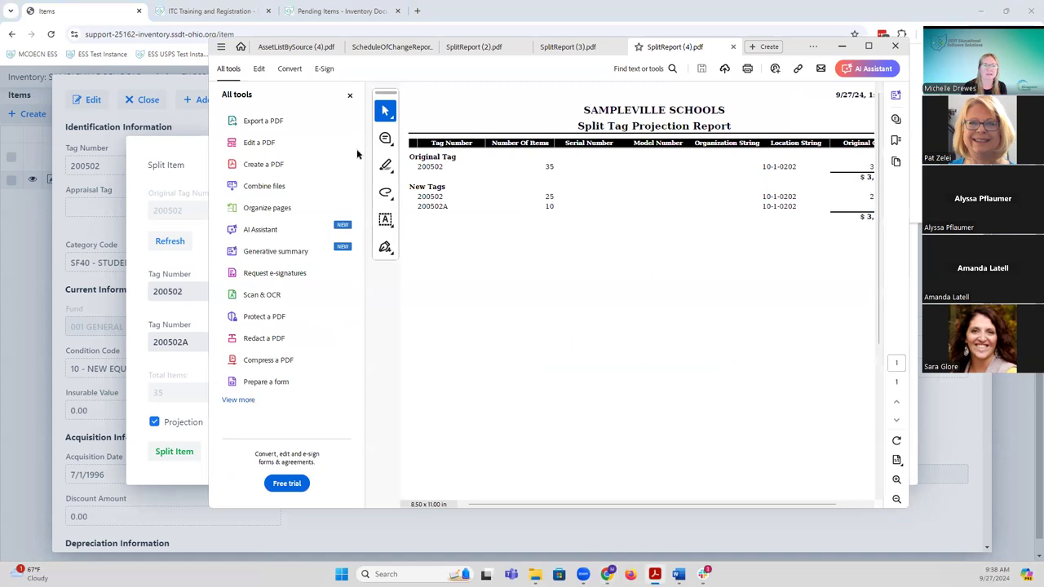
{"action": "left_click", "coordinate": [350, 95]}
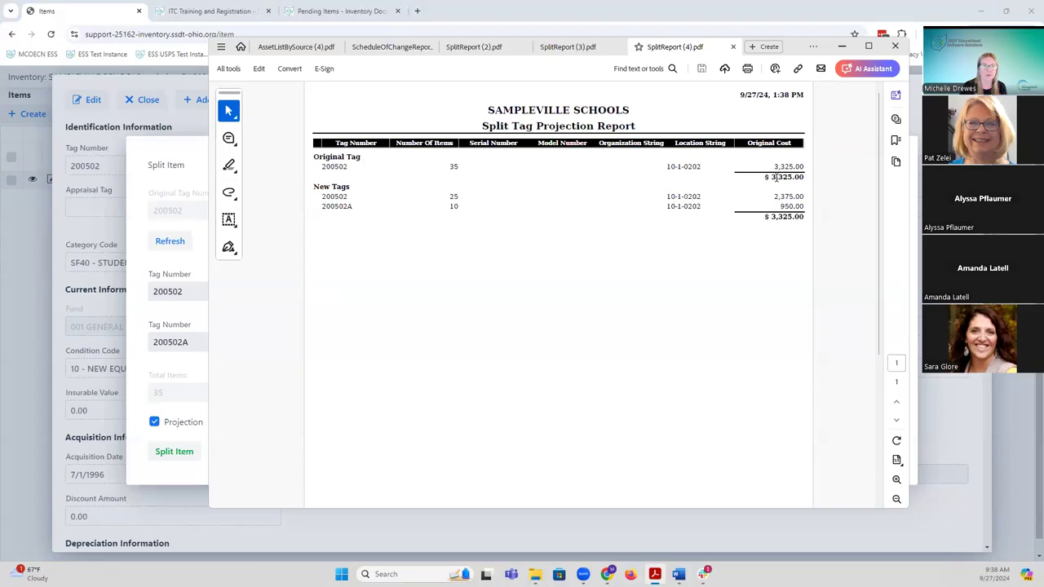
{"action": "left_click", "coordinate": [842, 45]}
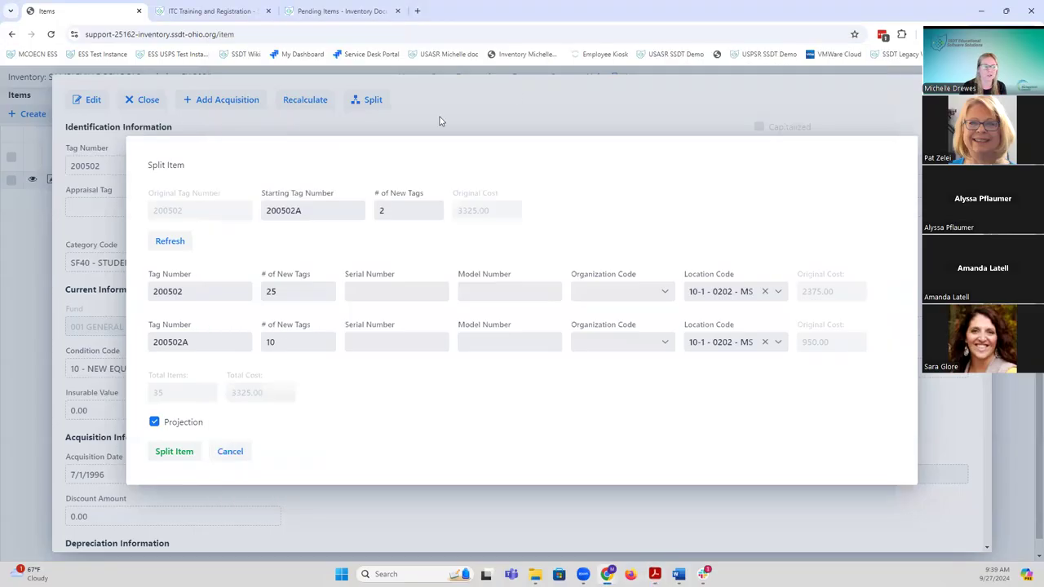
Turn off Projection, split item 200502 for real, and save the split tag report as SplitReport (5)
{"action": "left_click", "coordinate": [154, 422]}
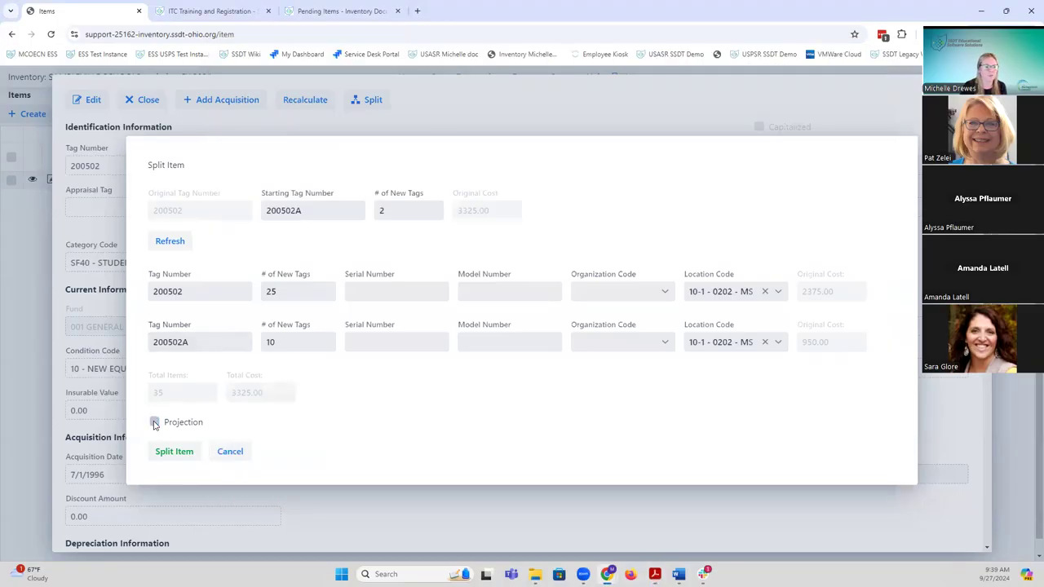
{"action": "left_click", "coordinate": [169, 452]}
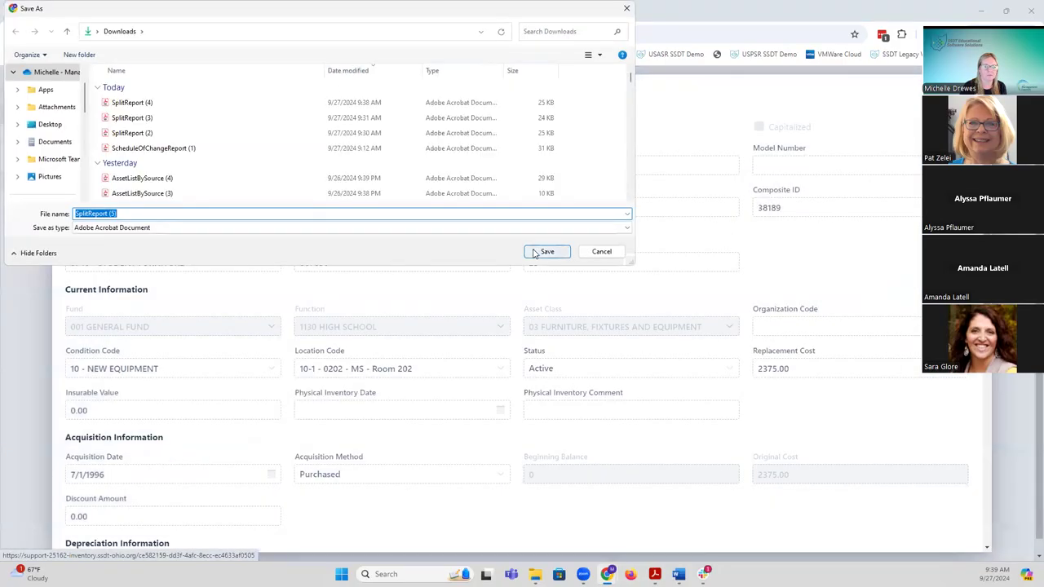
{"action": "left_click", "coordinate": [541, 251]}
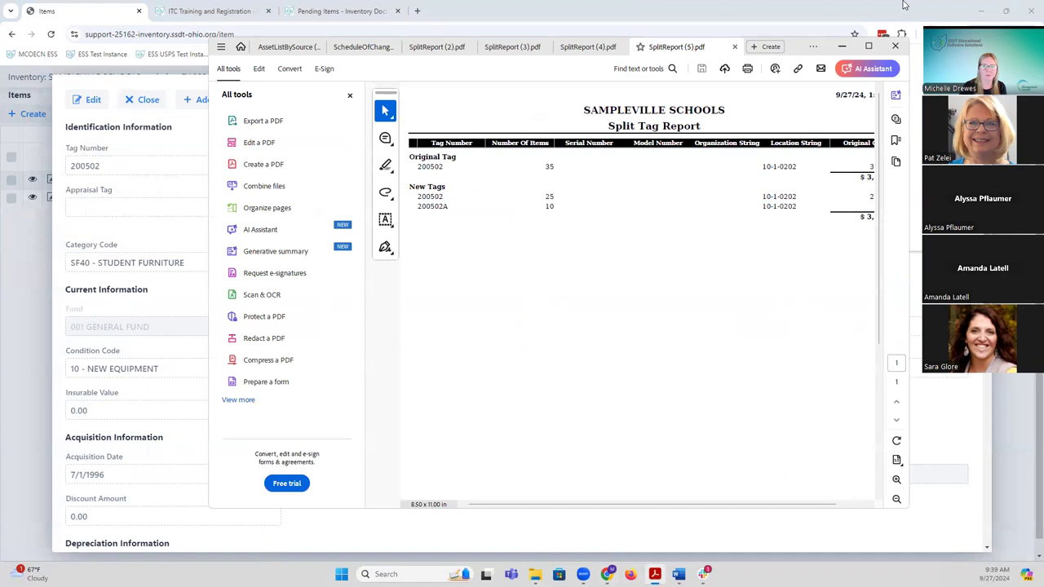
{"action": "left_click", "coordinate": [843, 46]}
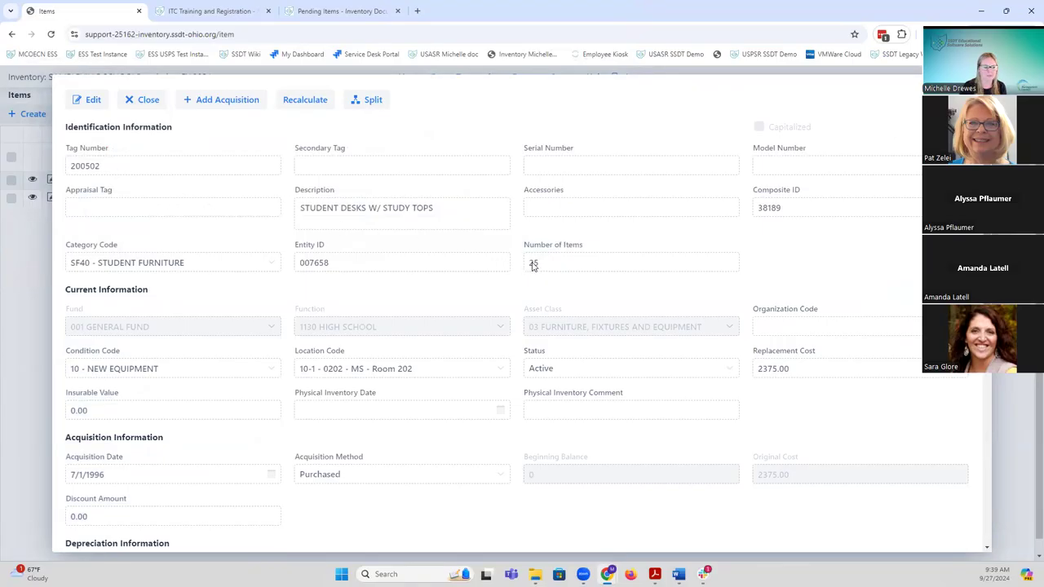
Close the record of item 200502 and view the record of the new item 200502A
{"action": "left_click", "coordinate": [147, 101]}
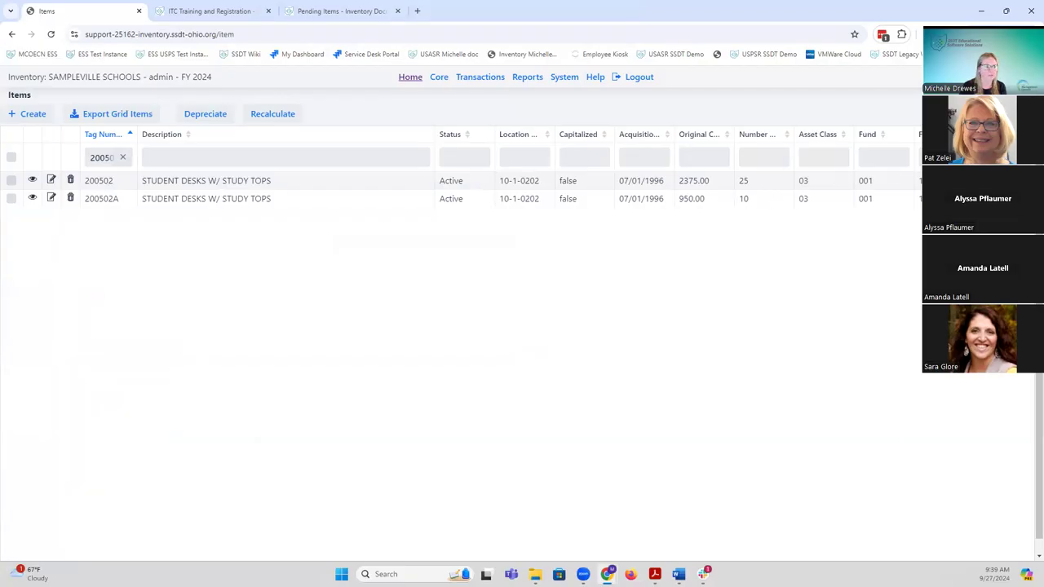
{"action": "left_click", "coordinate": [31, 199]}
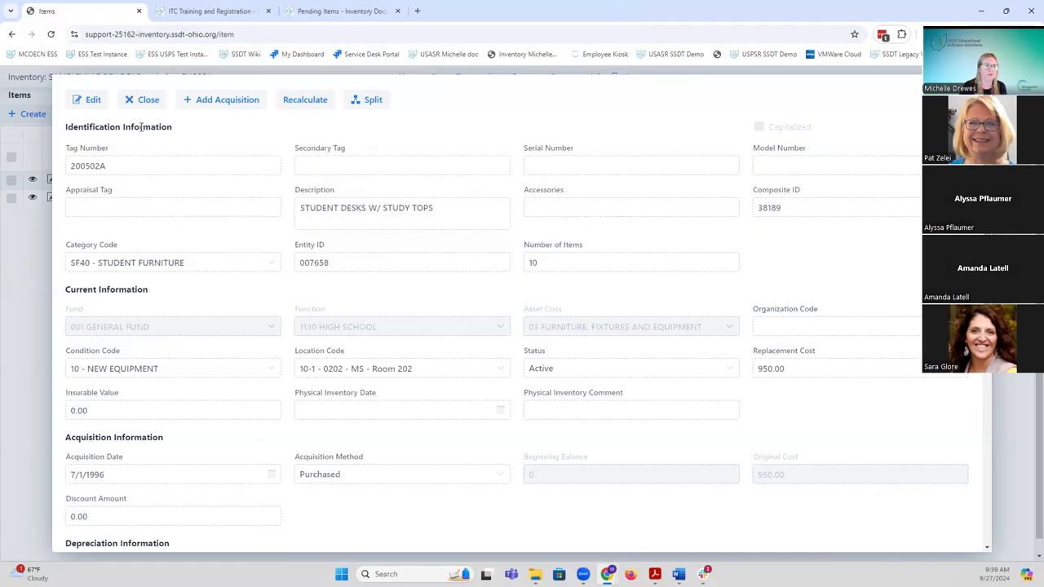
{"action": "left_click", "coordinate": [149, 100]}
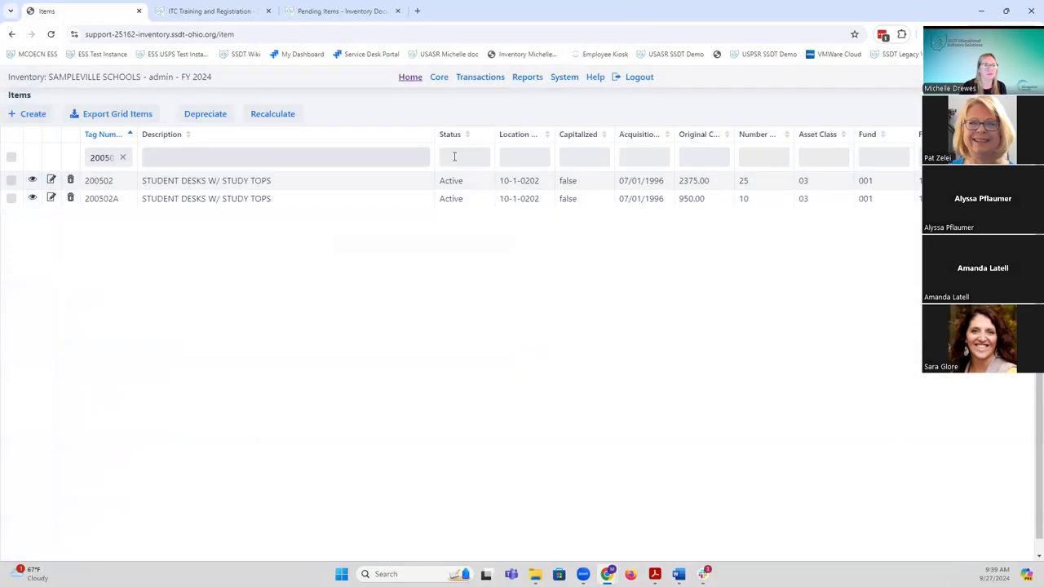
Start a new disposition and select item 200502A STUDENT DESKS W/ STUDY TOPS
{"action": "mouse_move", "coordinate": [485, 87]}
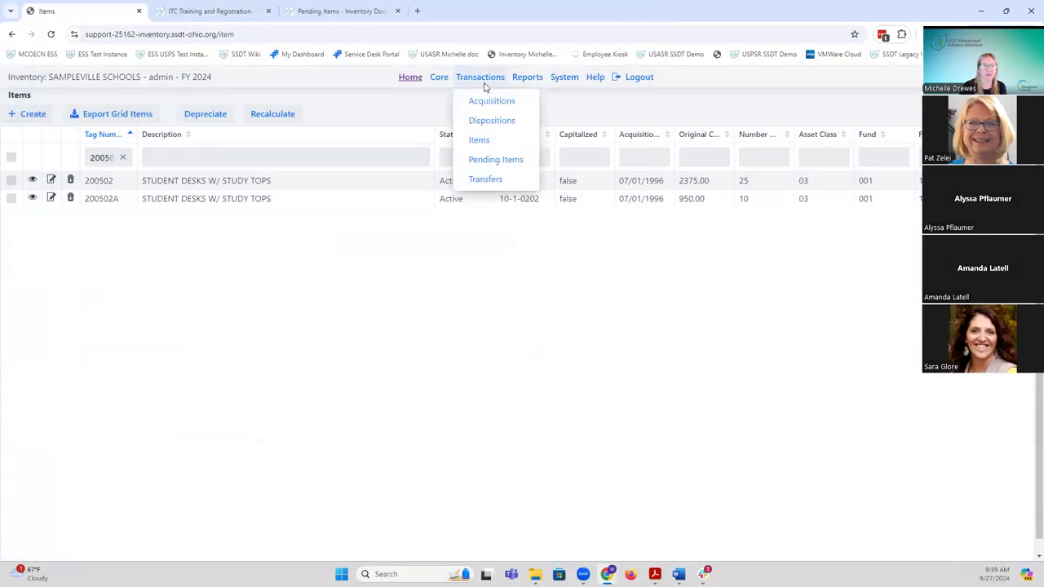
{"action": "left_click", "coordinate": [483, 121]}
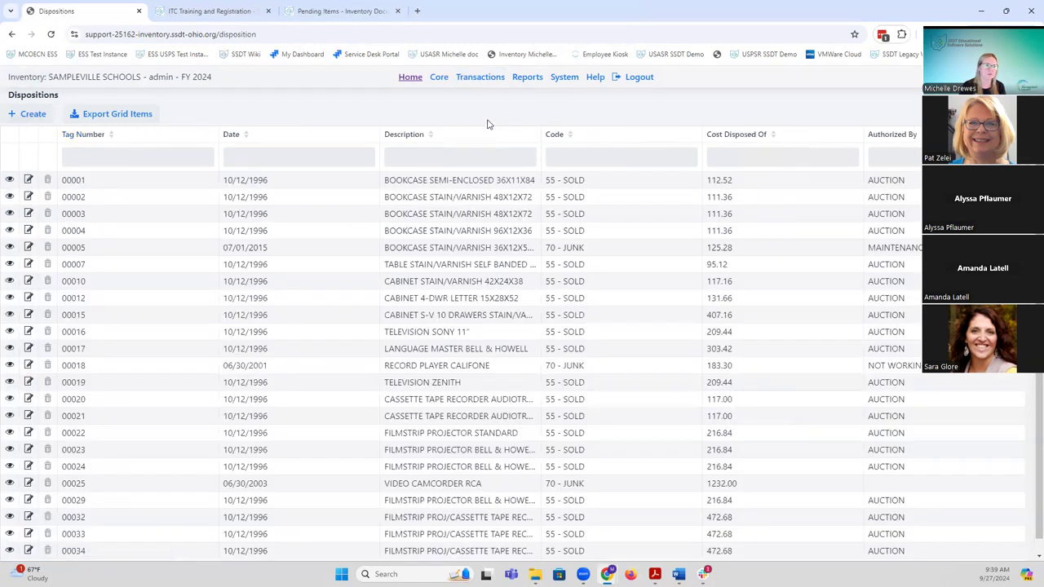
{"action": "left_click", "coordinate": [33, 115]}
{"action": "type", "text": "200502"}
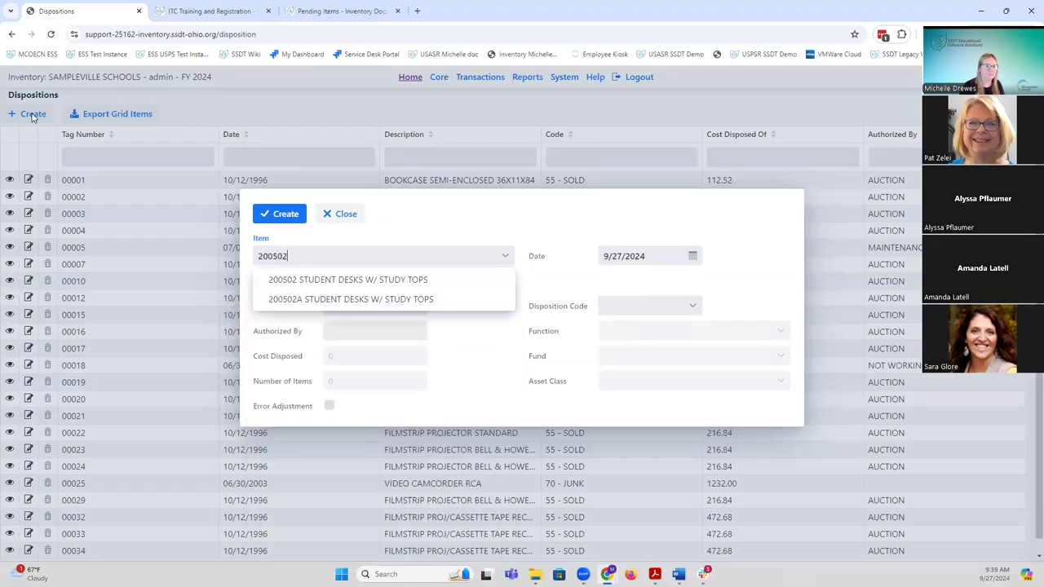
{"action": "left_click", "coordinate": [420, 300]}
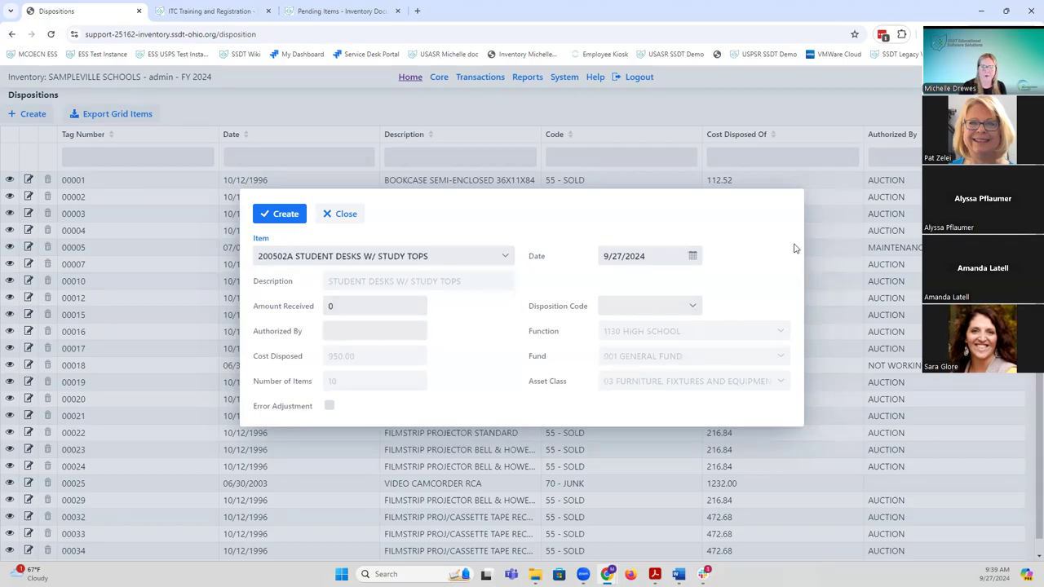
Set the disposition date to 9/27/2023 and the disposition code to 70 - JUNK, and create the disposition
{"action": "left_click", "coordinate": [651, 257]}
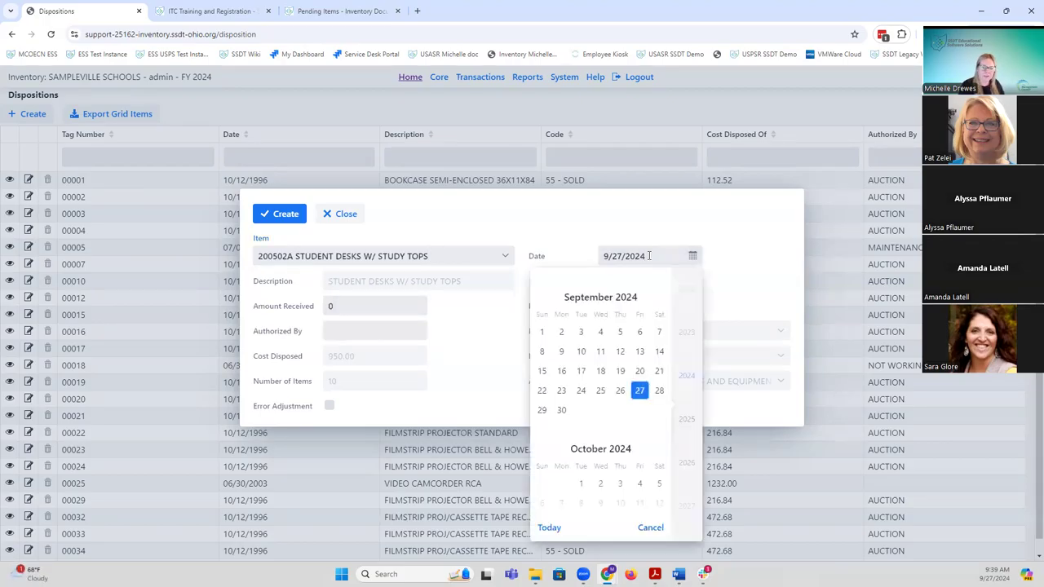
{"action": "key", "text": "BackSpace"}
{"action": "type", "text": "3"}
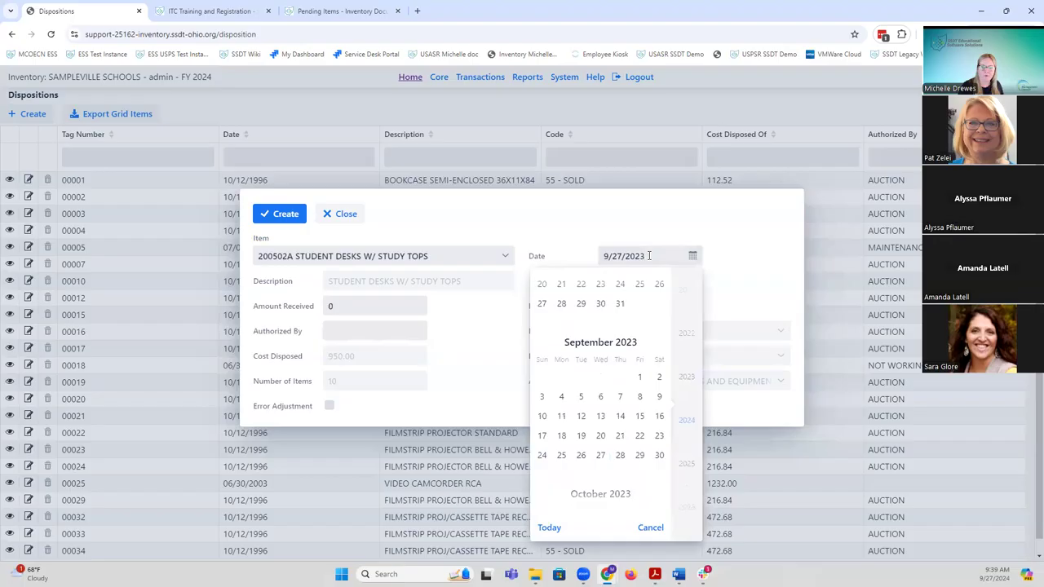
{"action": "left_click", "coordinate": [666, 221]}
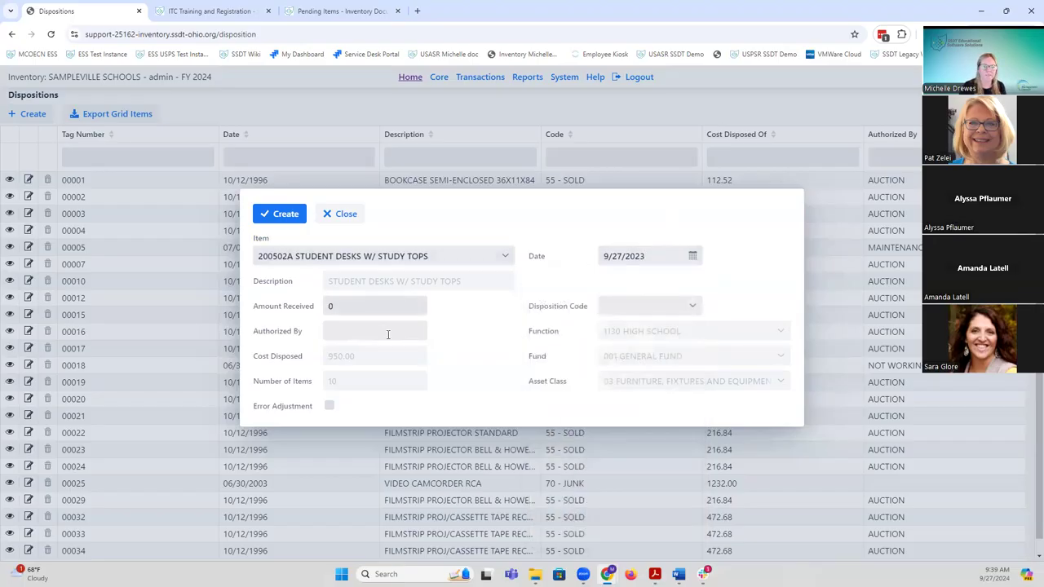
{"action": "left_click", "coordinate": [692, 308]}
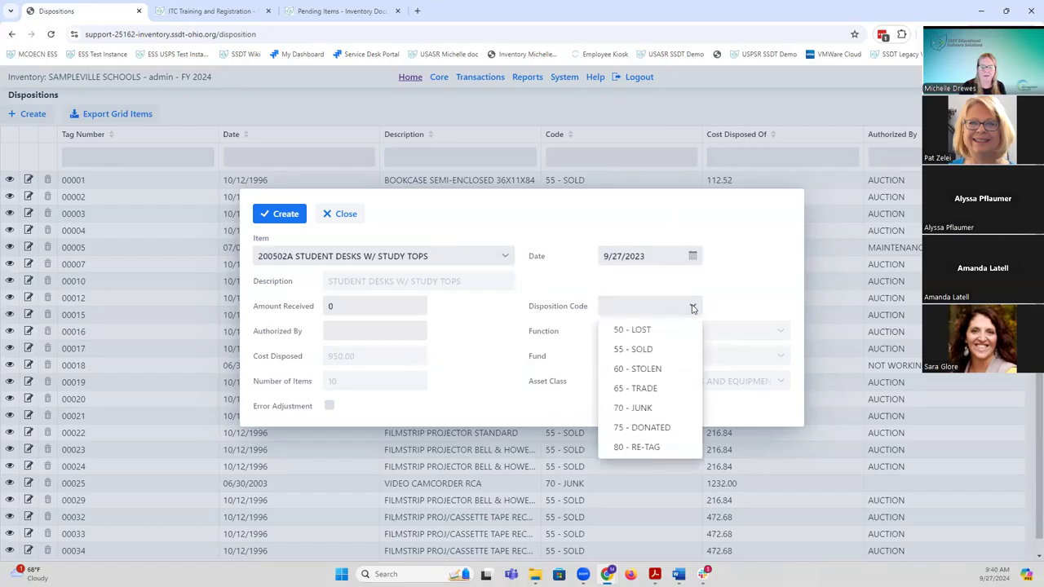
{"action": "left_click", "coordinate": [666, 410]}
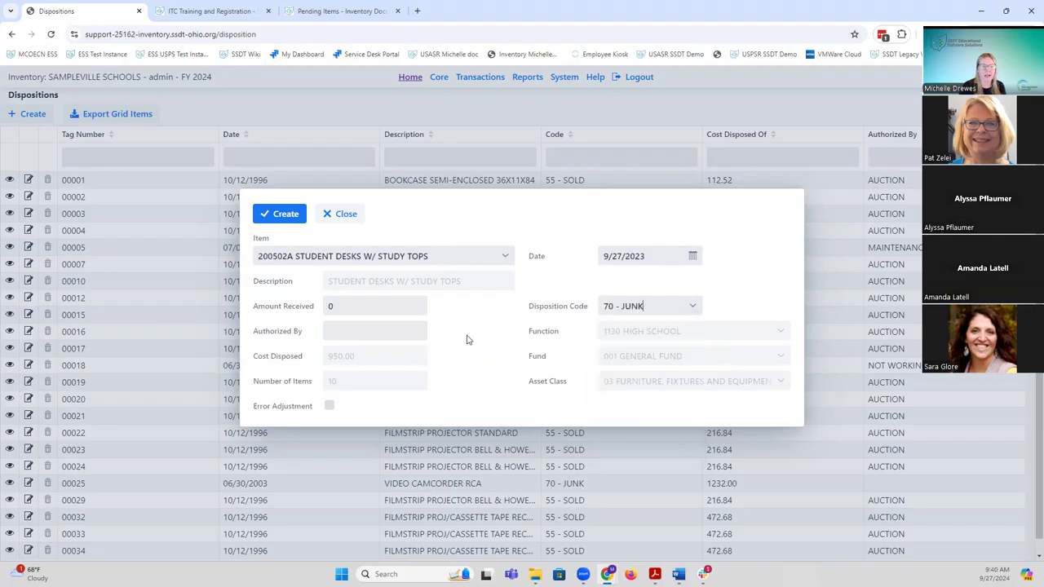
{"action": "left_click", "coordinate": [291, 216]}
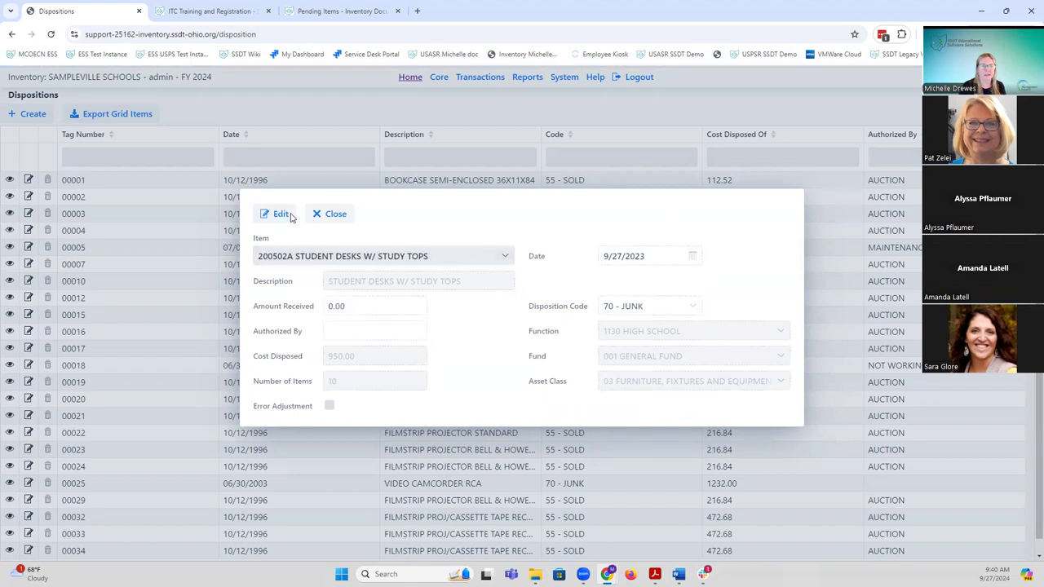
Close the new disposition record and filter the Items grid by tag number 00502 to check the item statuses
{"action": "left_click", "coordinate": [334, 216]}
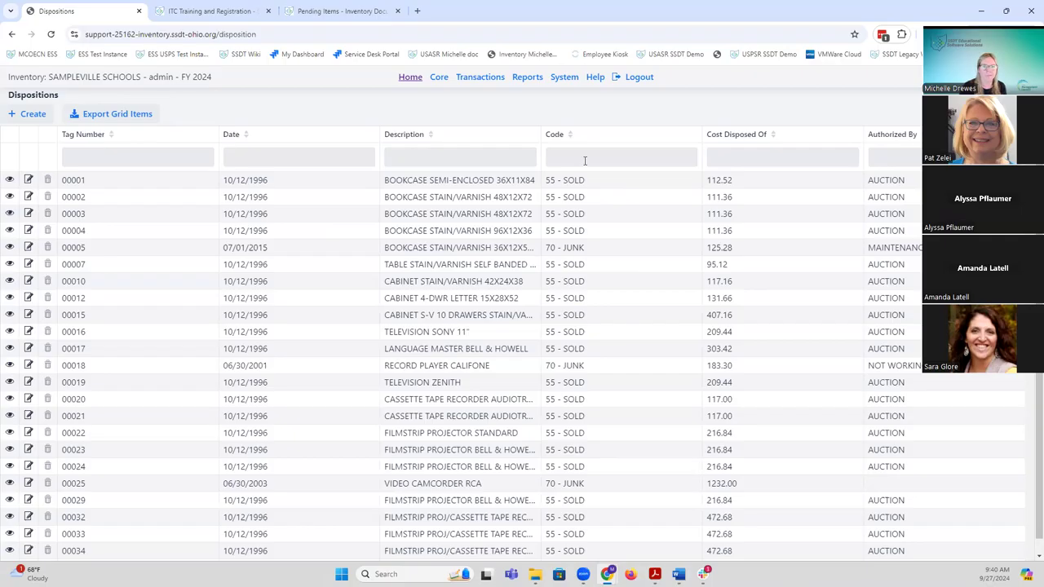
{"action": "left_click", "coordinate": [479, 77]}
{"action": "left_click", "coordinate": [477, 142]}
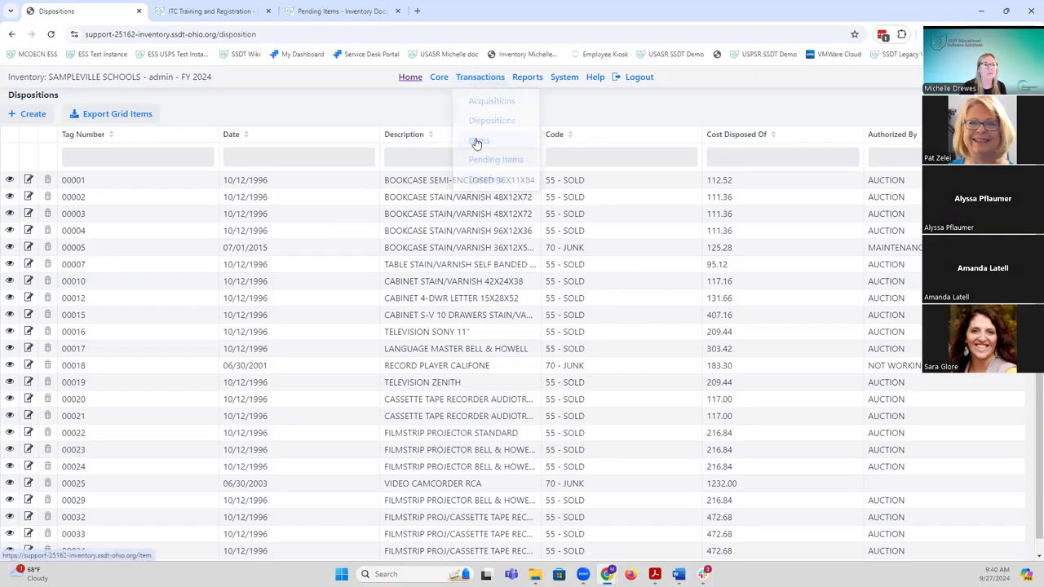
{"action": "type", "text": "00502"}
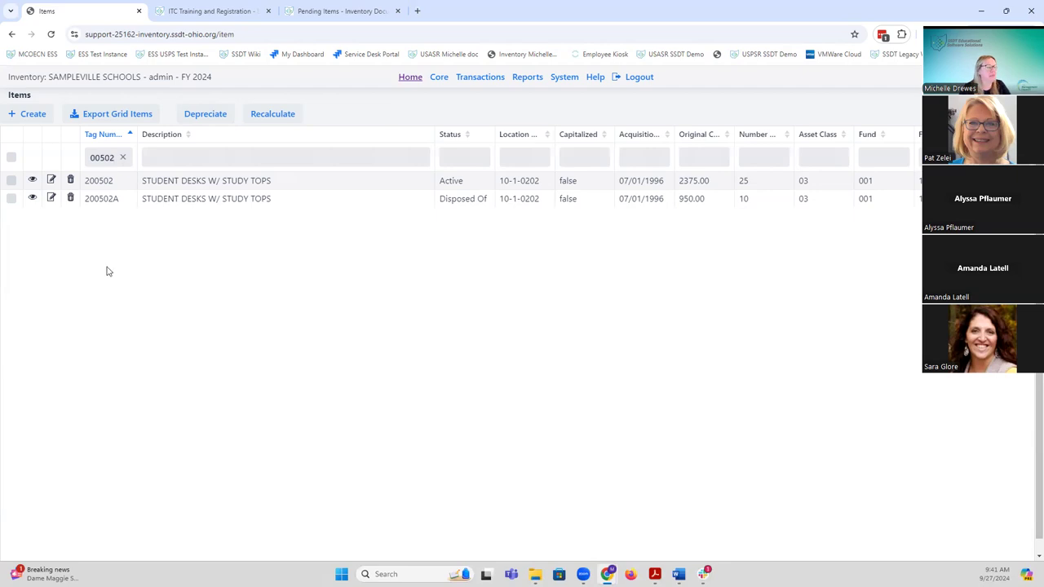
Filter the Dispositions grid by tag number 200502 to find the disposition of the split-off item
{"action": "left_click", "coordinate": [480, 76]}
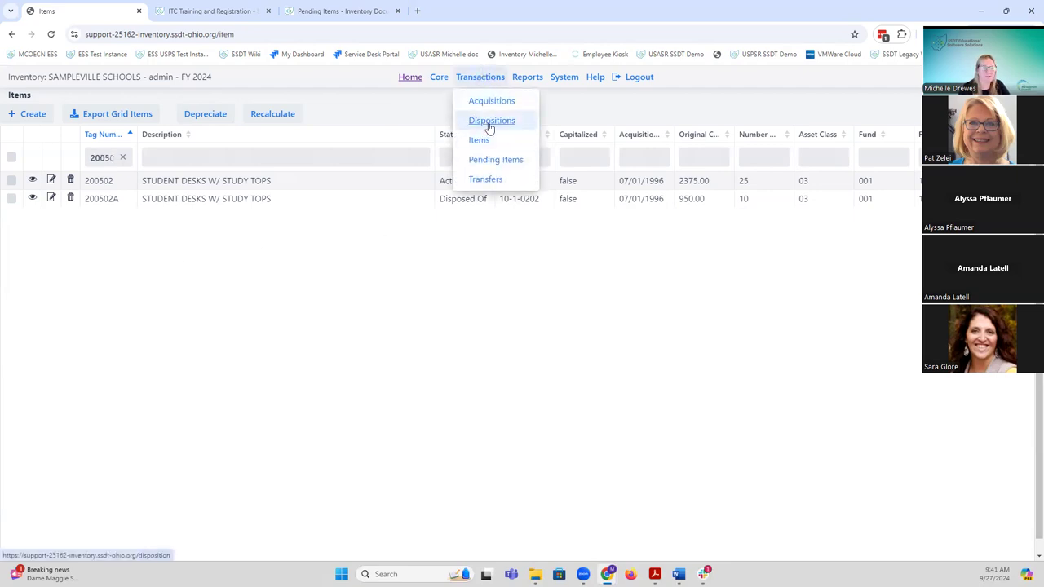
{"action": "left_click", "coordinate": [490, 123]}
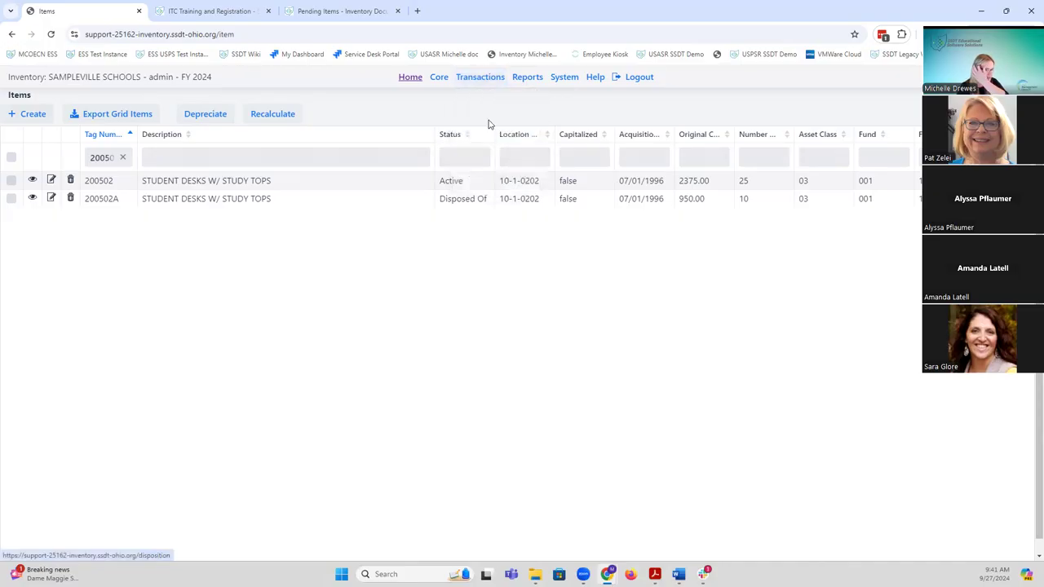
{"action": "left_click", "coordinate": [107, 157]}
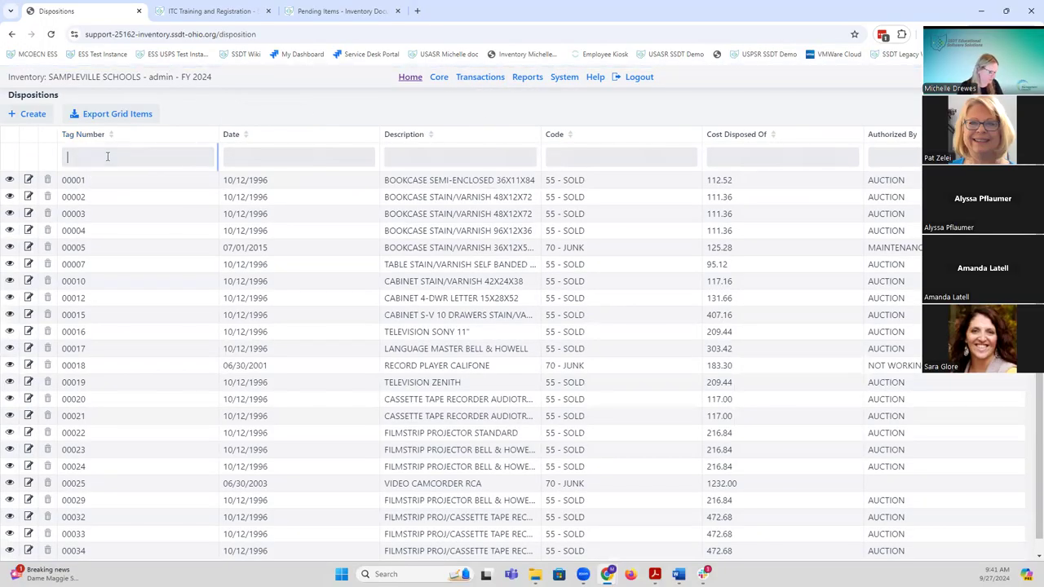
{"action": "type", "text": "200502"}
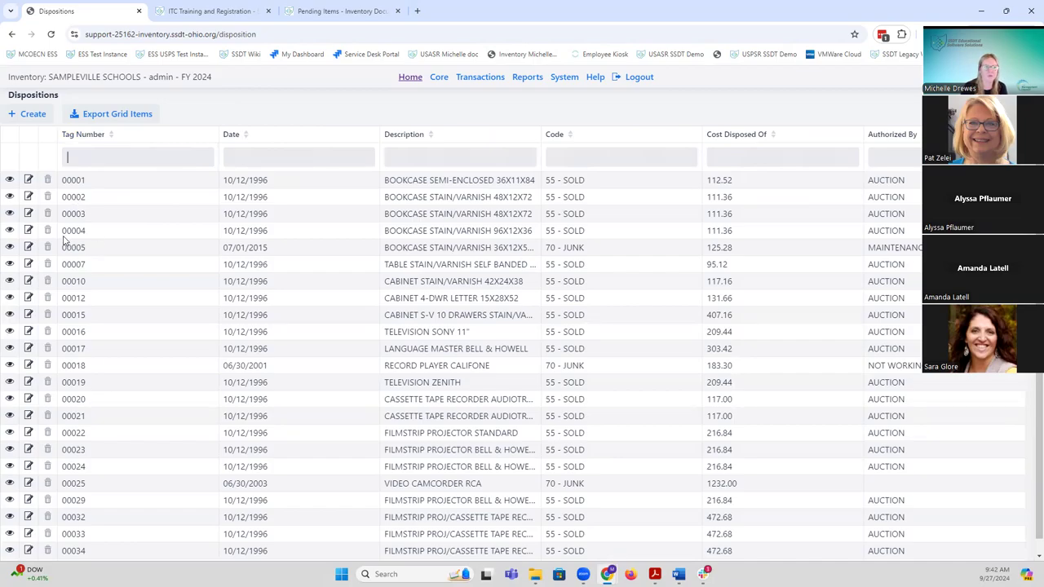
{"action": "type", "text": "200"}
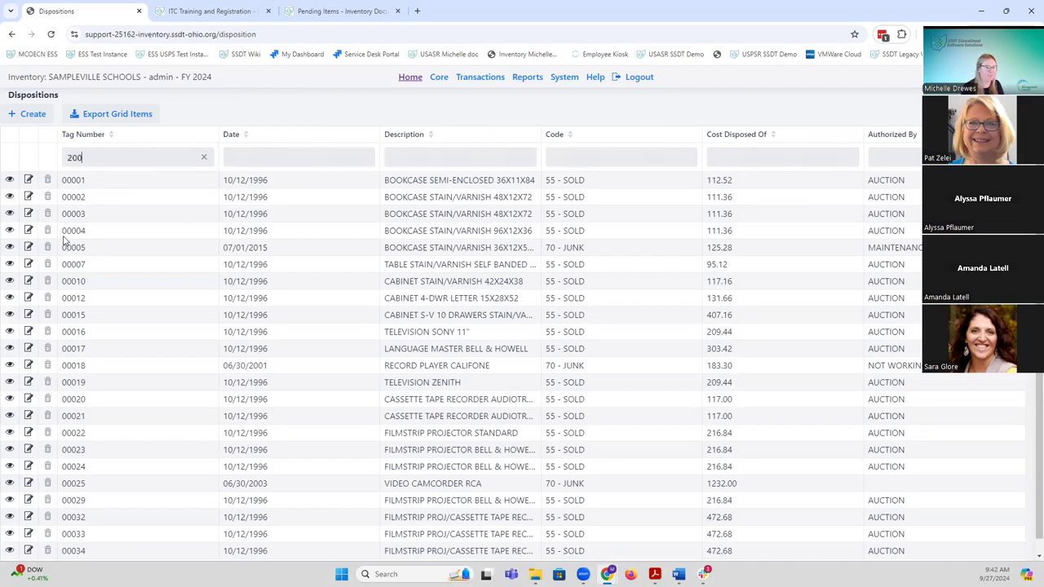
{"action": "type", "text": "502"}
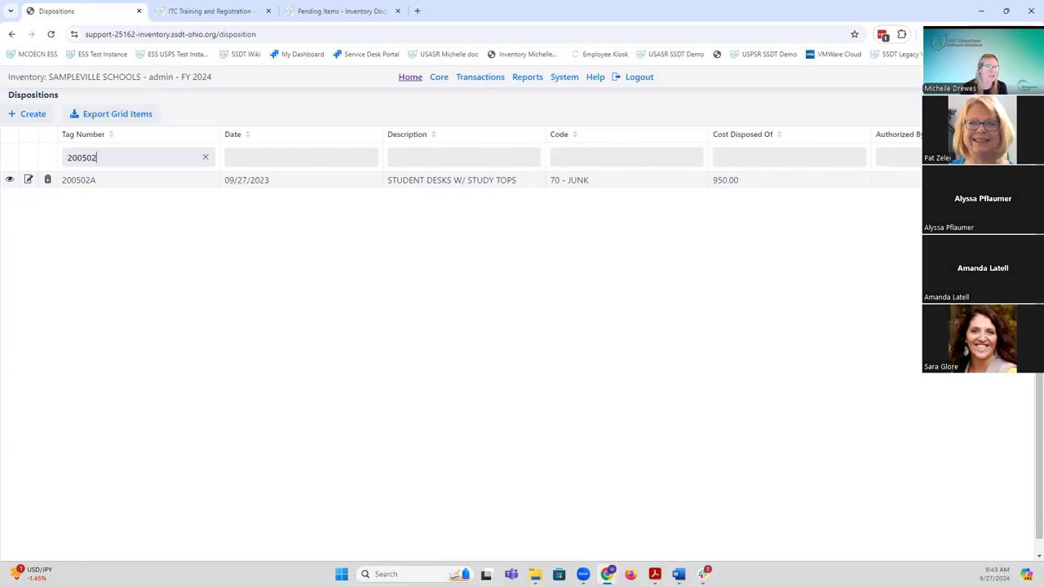
Clear the tag number filter, open the disposition of item 00010 for editing, and leave it without saving
{"action": "left_click", "coordinate": [205, 157]}
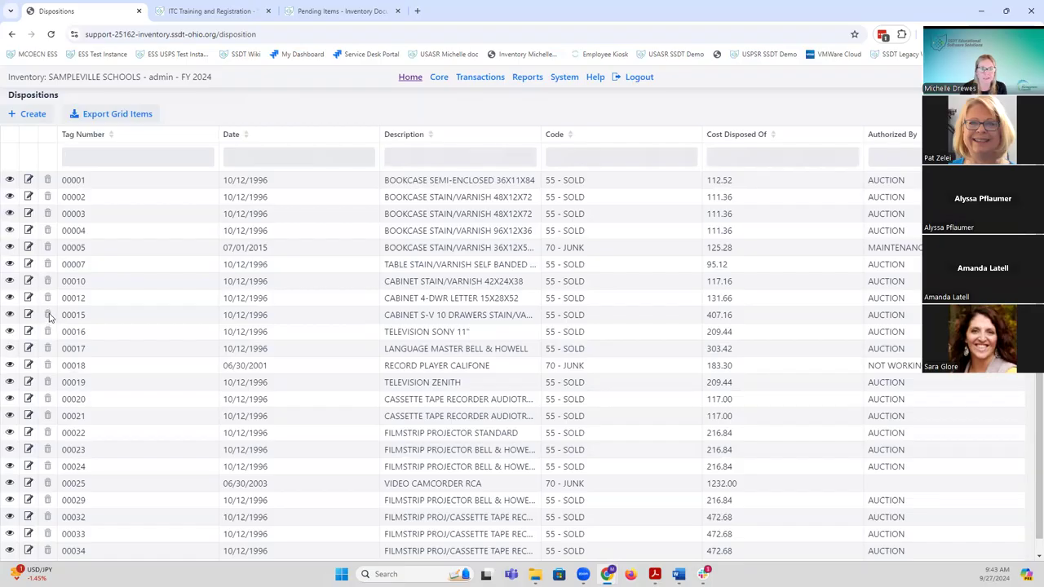
{"action": "scroll", "coordinate": [184, 402], "scroll_direction": "down", "scroll_amount": 3}
{"action": "scroll", "coordinate": [184, 402], "scroll_direction": "up", "scroll_amount": 3}
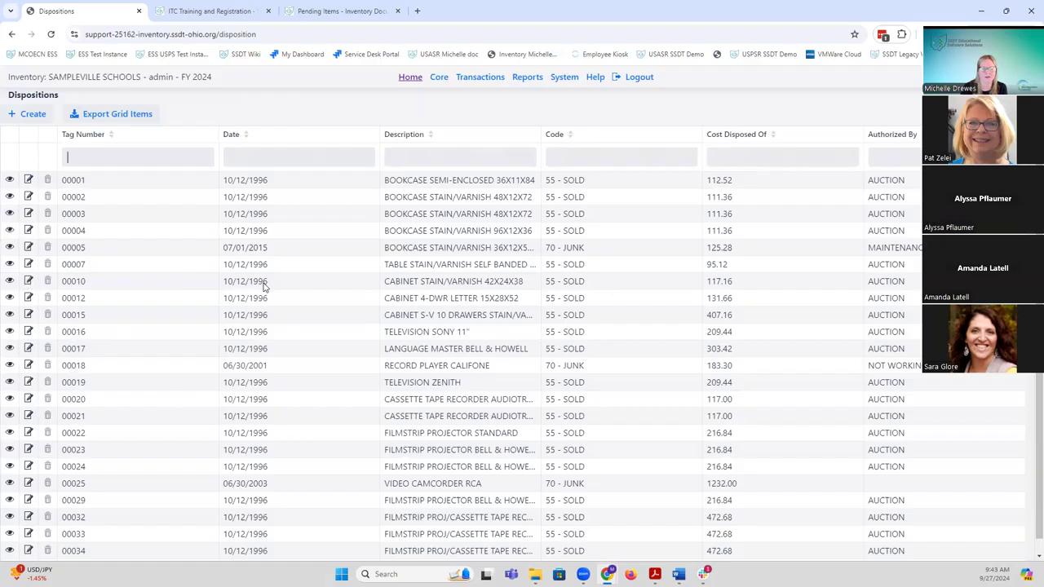
{"action": "left_click", "coordinate": [29, 281]}
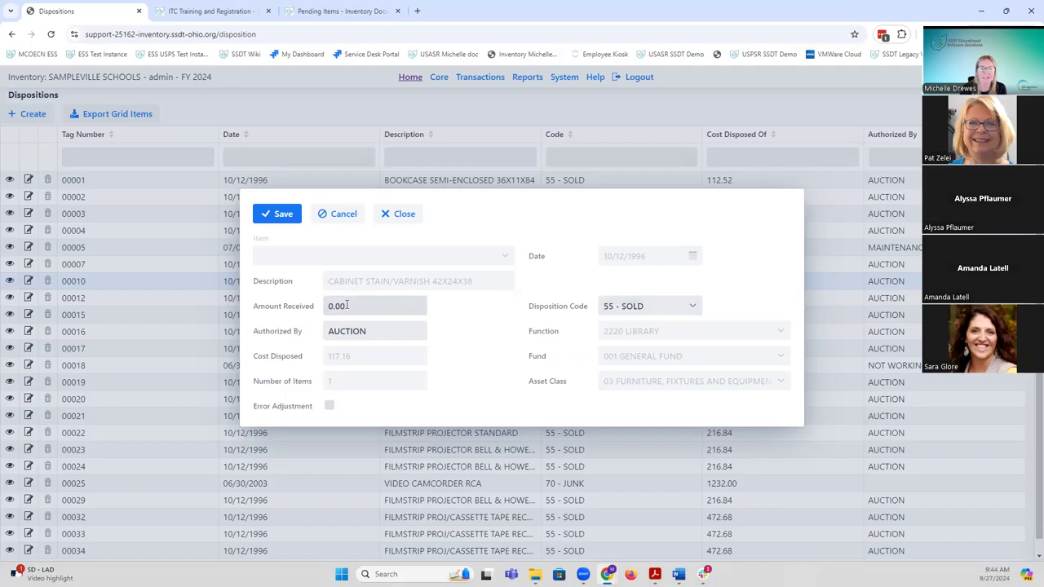
{"action": "type", "text": "0"}
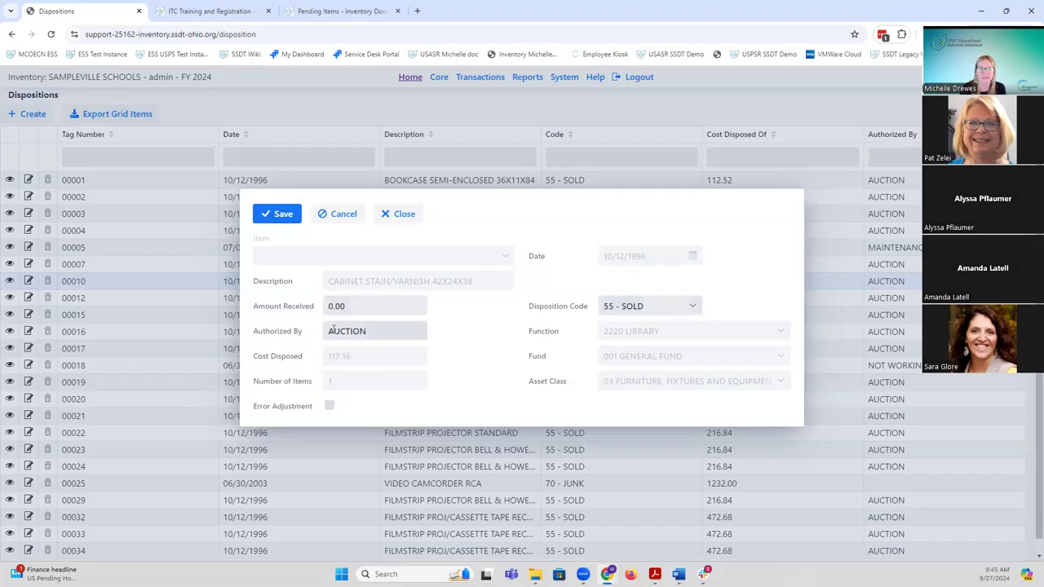
{"action": "left_click", "coordinate": [342, 214]}
{"action": "left_click", "coordinate": [328, 215]}
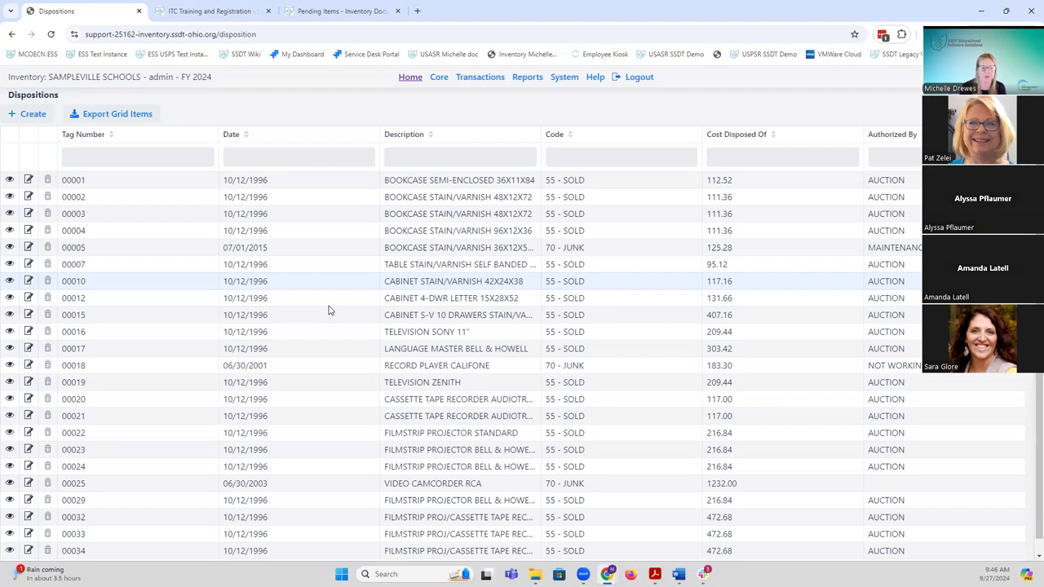
View a blank disposition form and close it, and add the Error Adjustment column to the Dispositions grid
{"action": "left_click", "coordinate": [31, 114]}
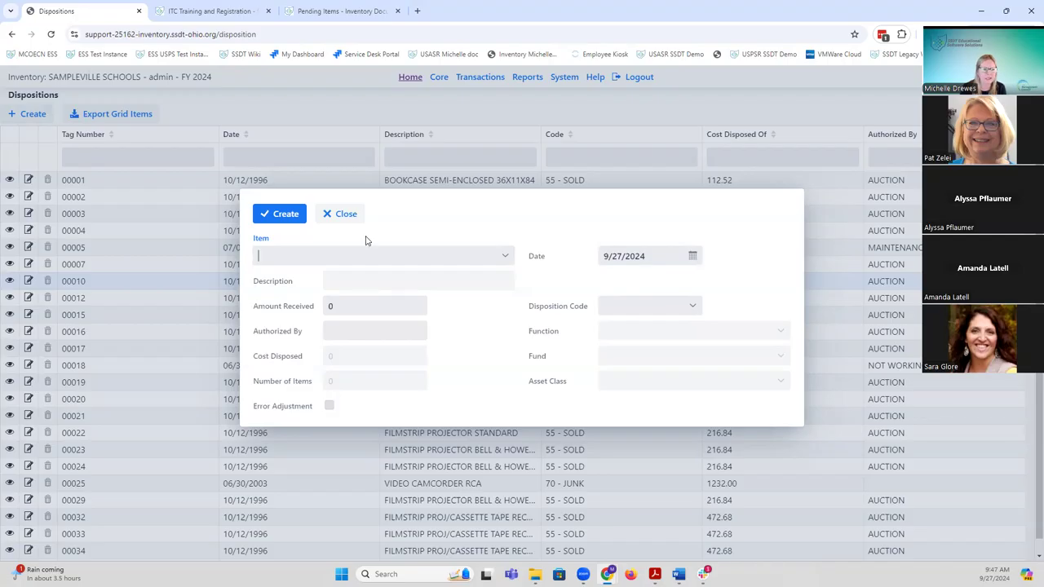
{"action": "left_click", "coordinate": [339, 215]}
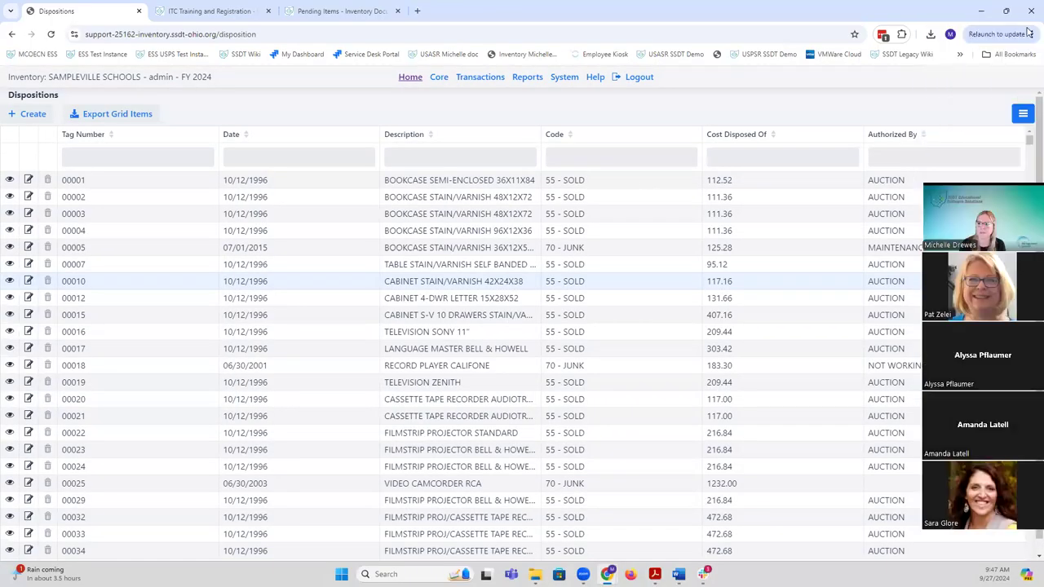
{"action": "left_click", "coordinate": [1023, 114]}
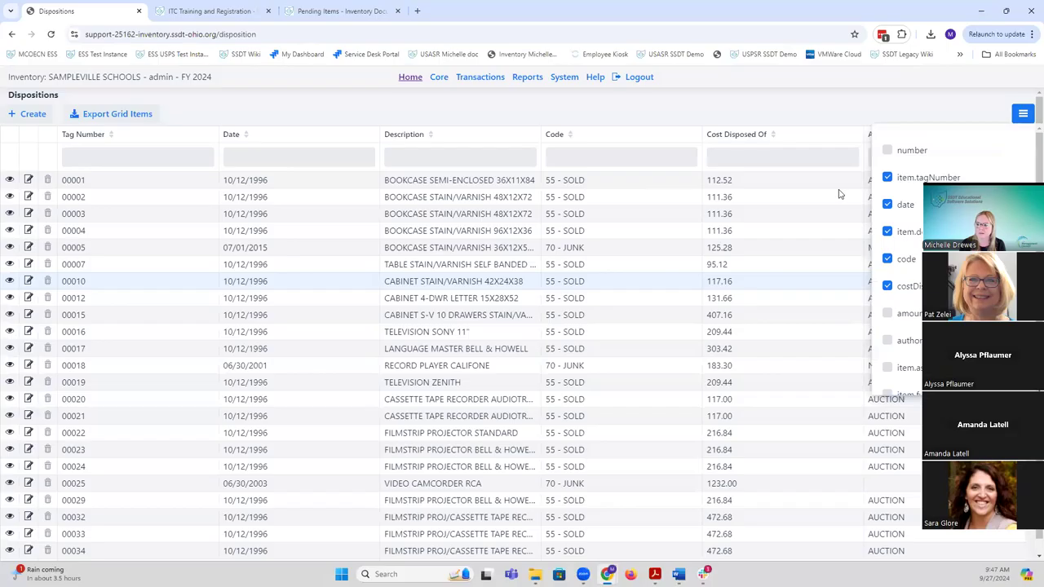
{"action": "scroll", "coordinate": [984, 185], "scroll_direction": "down", "scroll_amount": 1}
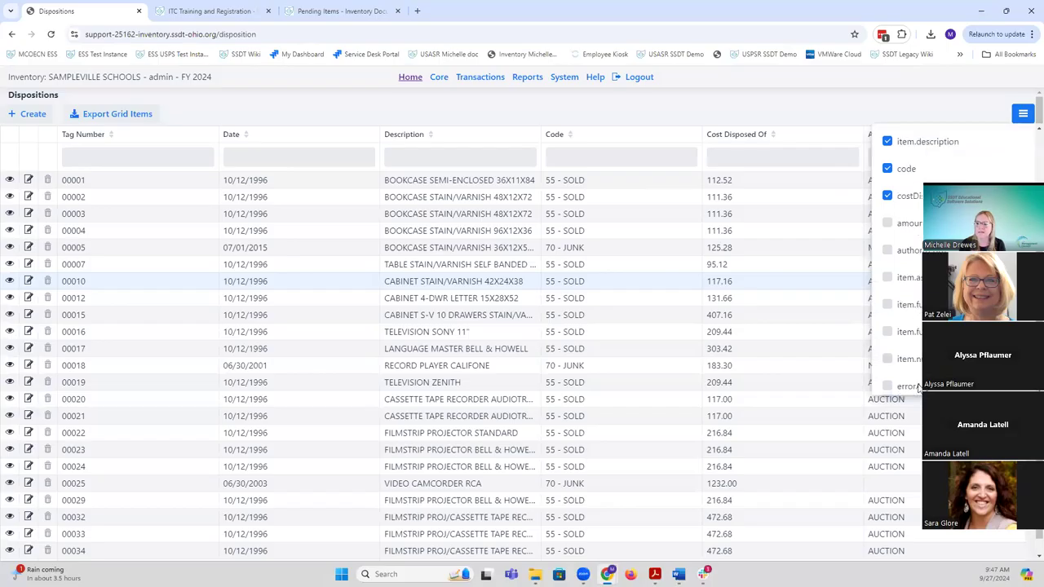
{"action": "left_click", "coordinate": [887, 385]}
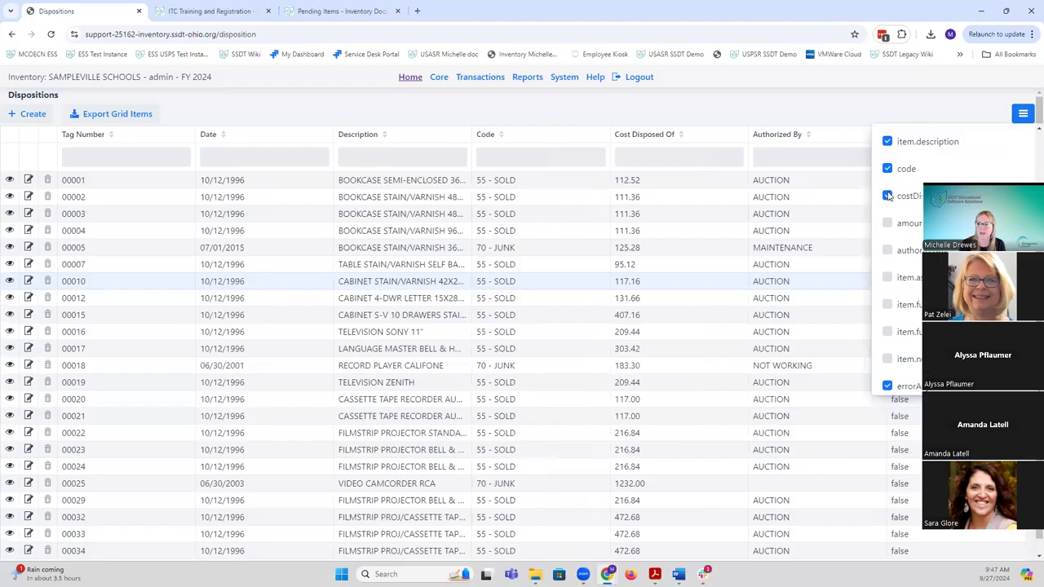
{"action": "left_click", "coordinate": [879, 157]}
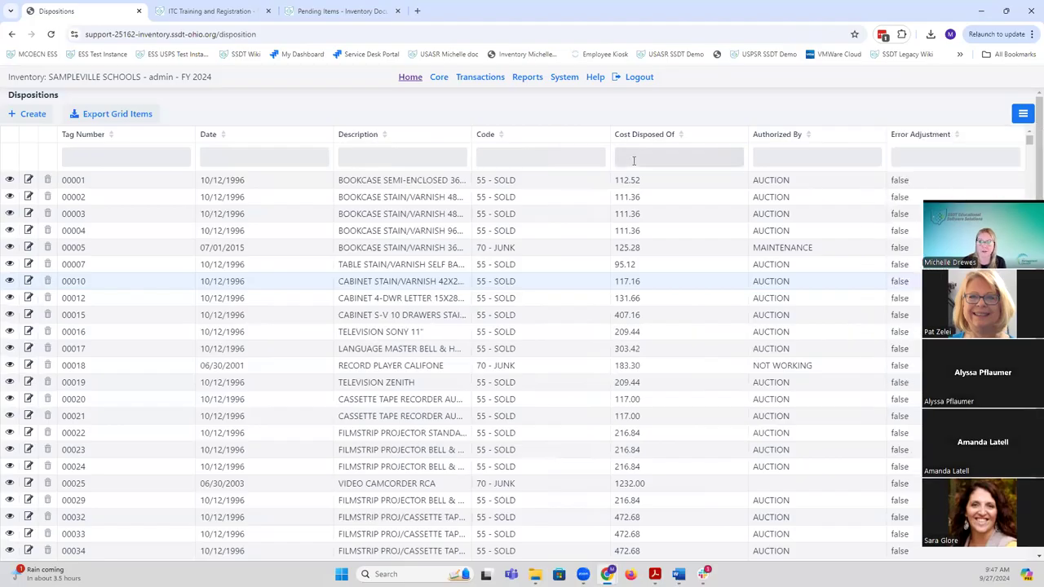
{"action": "left_click", "coordinate": [907, 157]}
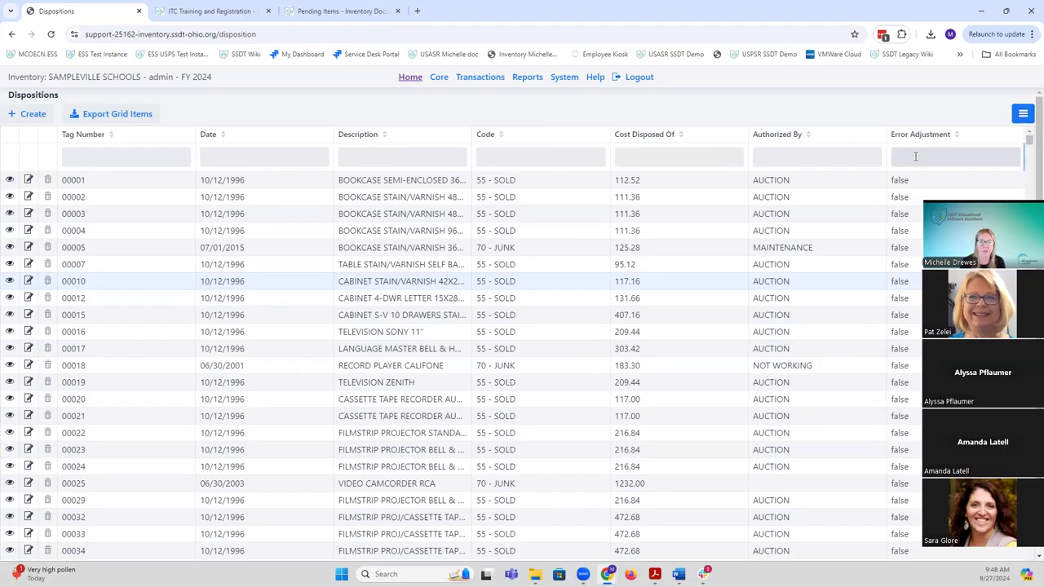
Go to Transfers and view a blank transfer form and the grid's available columns without changing anything
{"action": "mouse_move", "coordinate": [493, 77]}
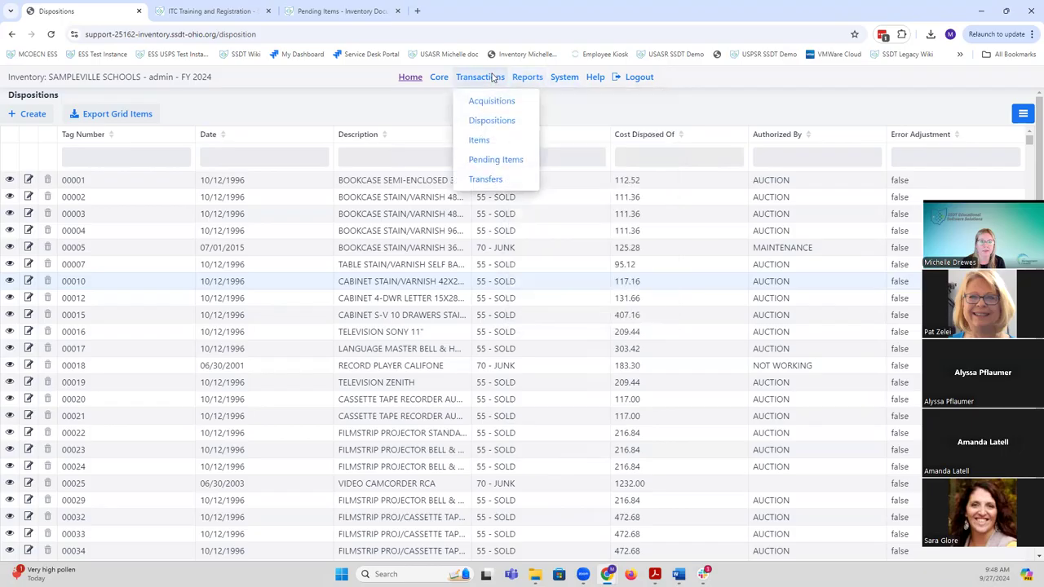
{"action": "left_click", "coordinate": [482, 181]}
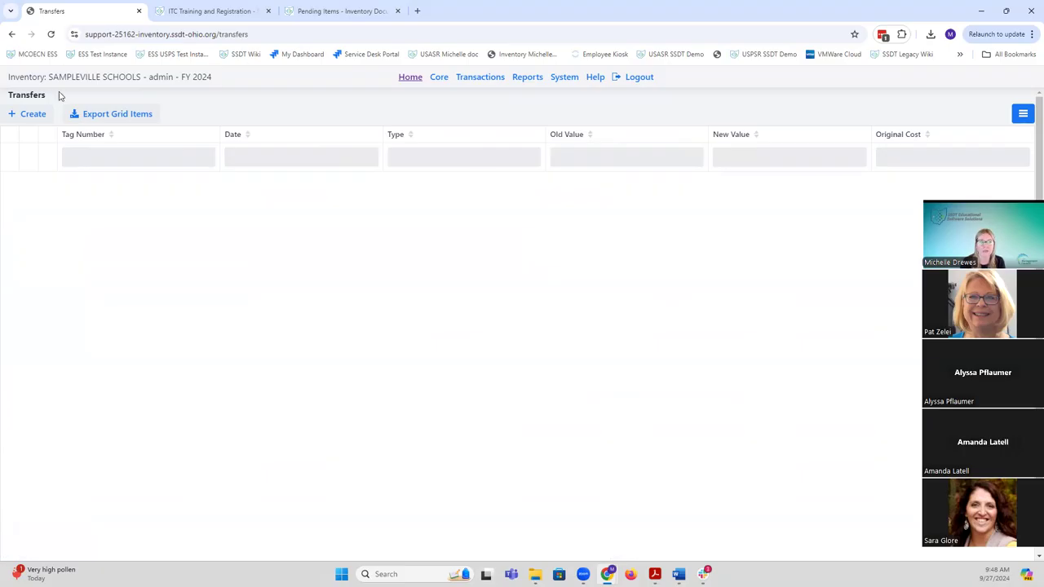
{"action": "left_click", "coordinate": [37, 115]}
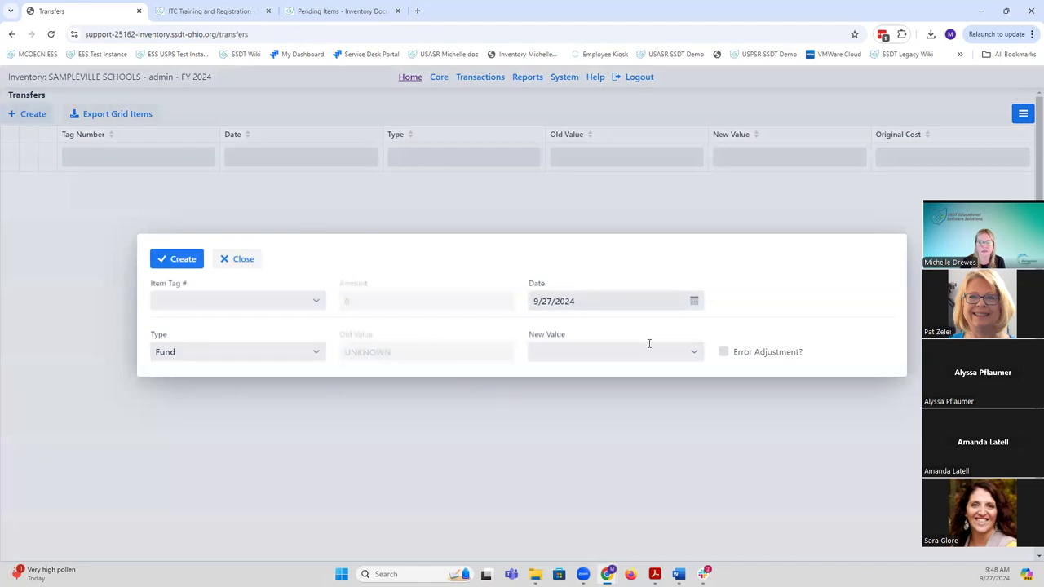
{"action": "left_click", "coordinate": [238, 259]}
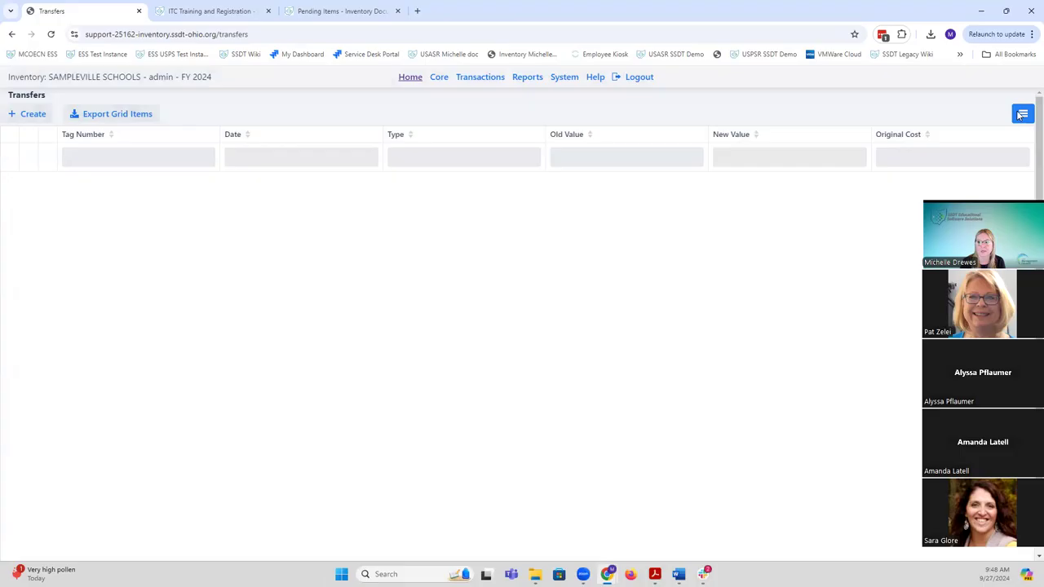
{"action": "left_click", "coordinate": [1023, 114]}
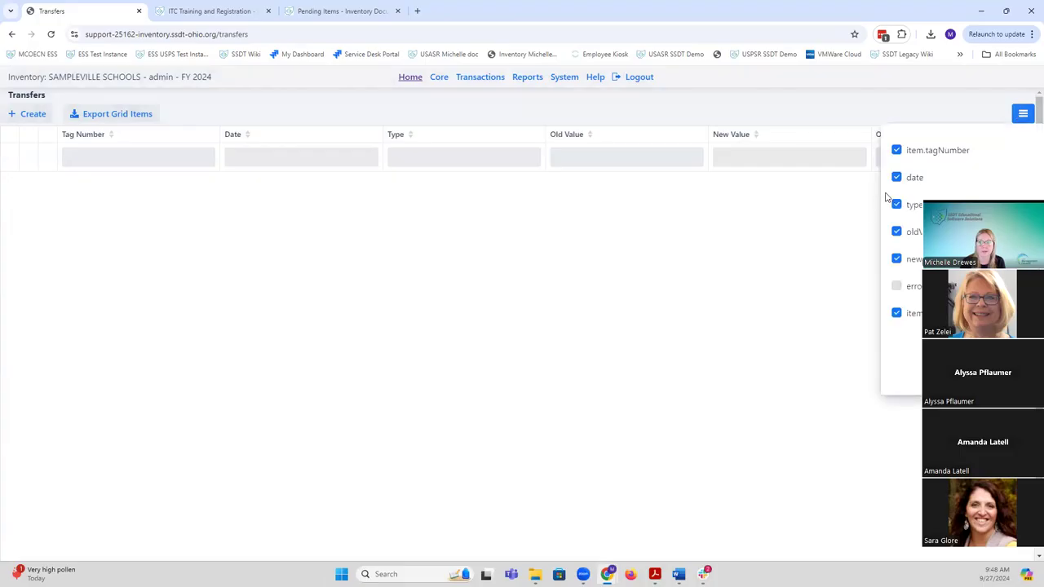
{"action": "left_click", "coordinate": [825, 111]}
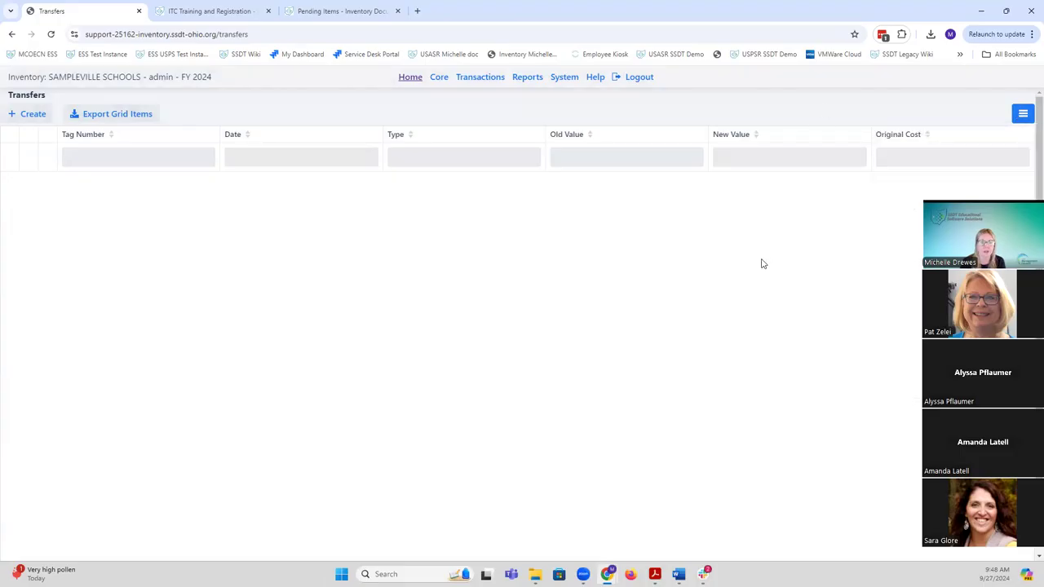
Go to Acquisitions, examine the Error Correction option on a blank acquisition form, and close the form
{"action": "left_click", "coordinate": [479, 77]}
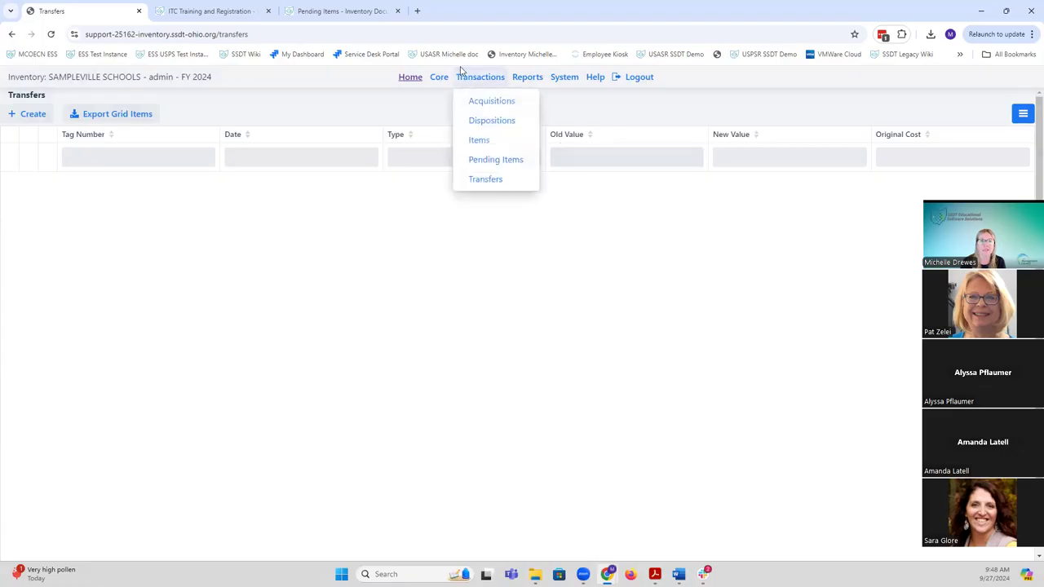
{"action": "left_click", "coordinate": [479, 105]}
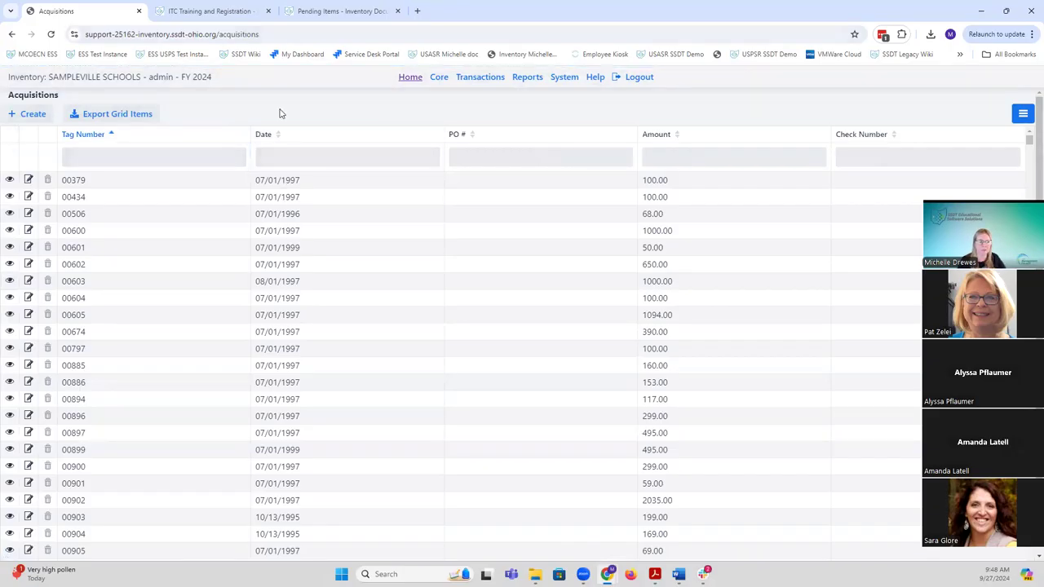
{"action": "left_click", "coordinate": [33, 114]}
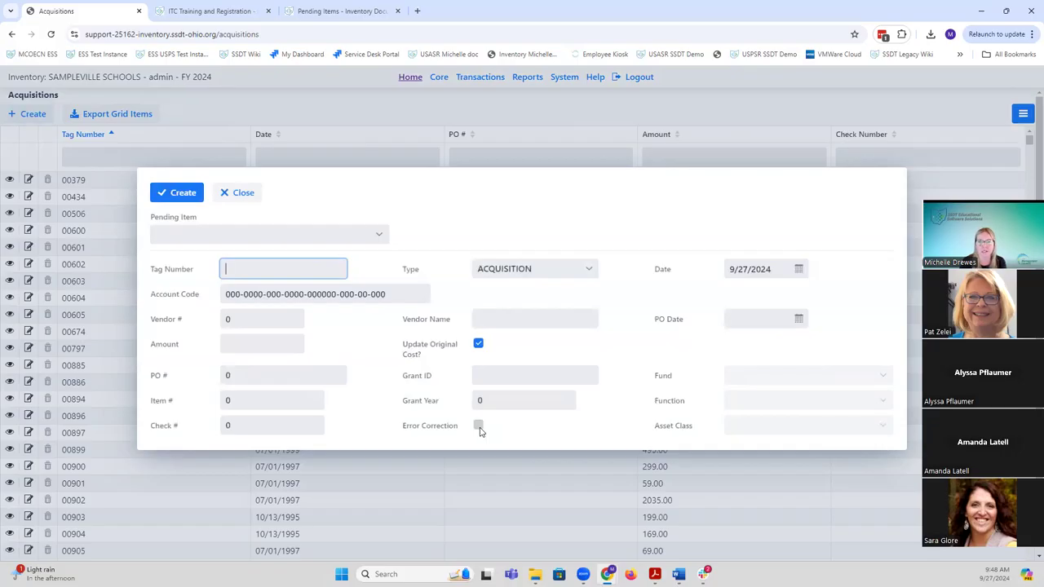
{"action": "left_click", "coordinate": [181, 194]}
{"action": "left_click", "coordinate": [232, 191]}
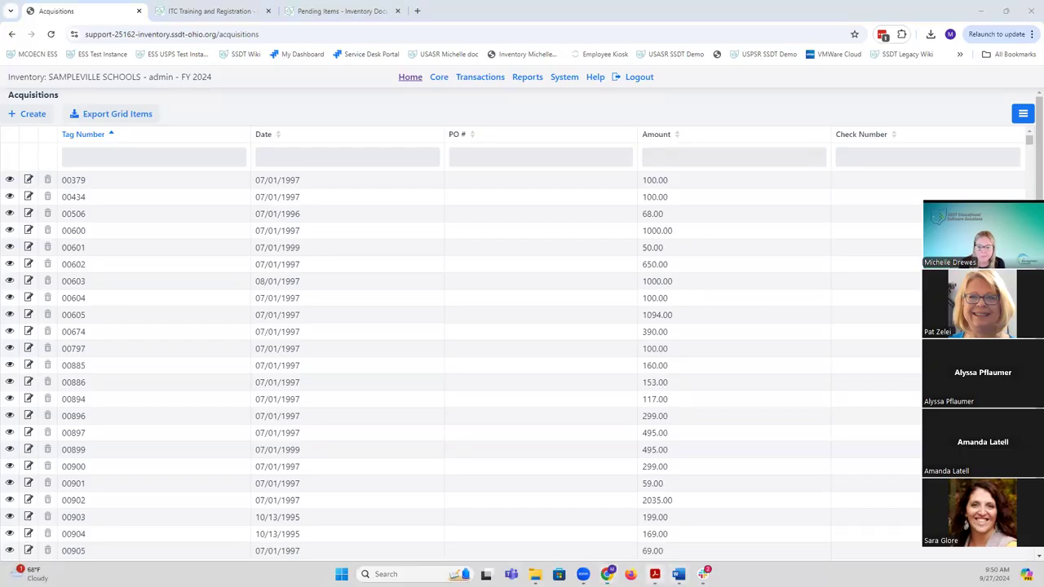
Switch to Adobe Acrobat to review the Summary Schedule of Change in Fixed Assets By Class, and return to the inventory
{"action": "mouse_move", "coordinate": [655, 574]}
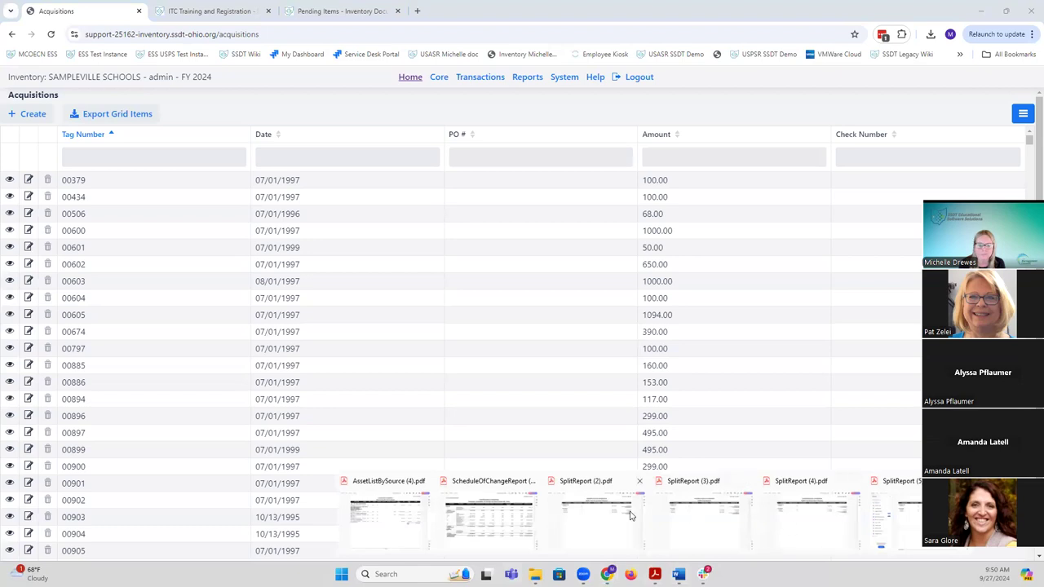
{"action": "left_click", "coordinate": [488, 520]}
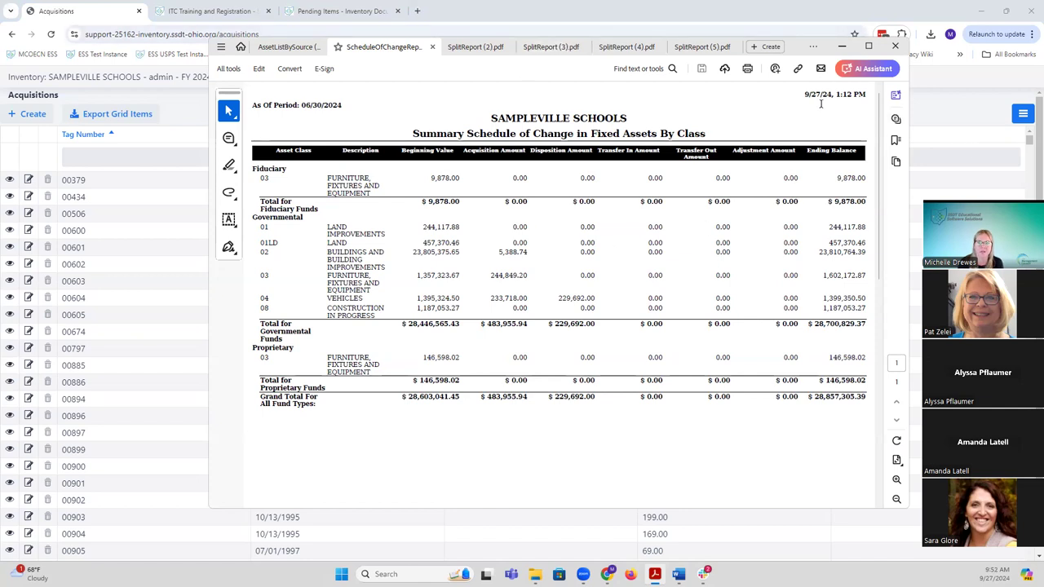
{"action": "left_click", "coordinate": [843, 49]}
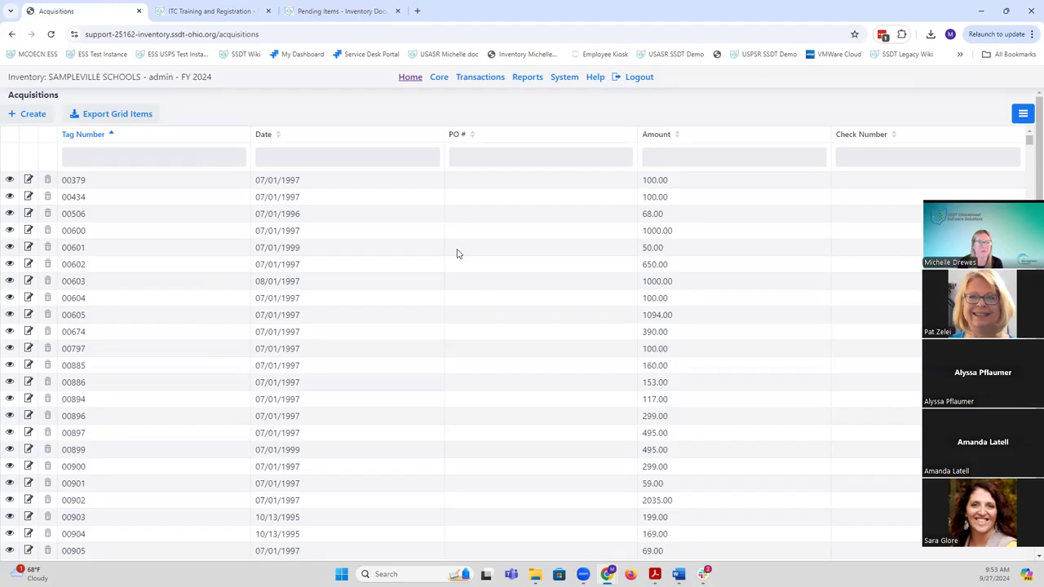
{"action": "mouse_move", "coordinate": [495, 81]}
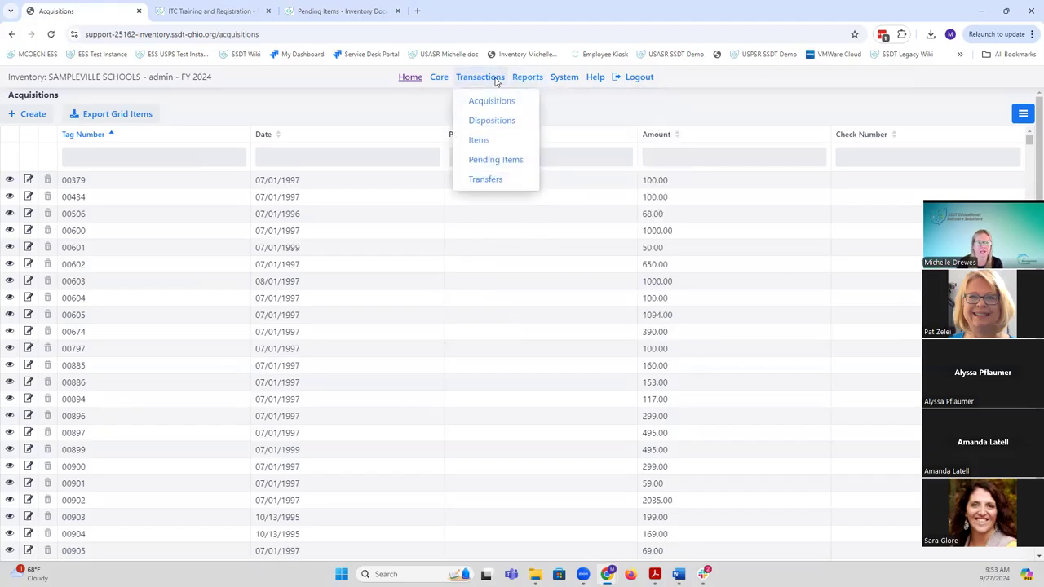
Go to Pending Items and view the grid's available columns without changing anything
{"action": "left_click", "coordinate": [505, 161]}
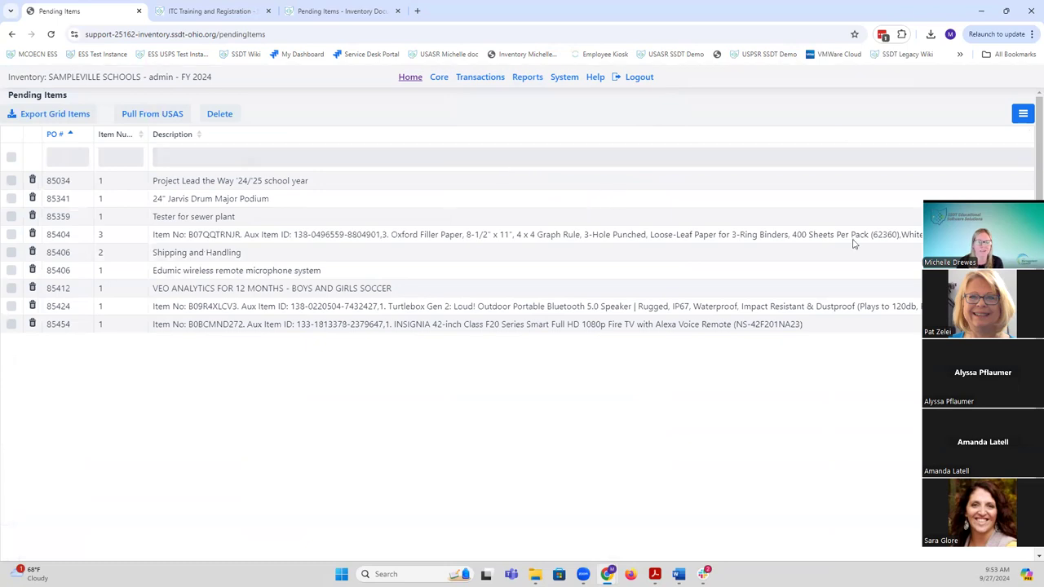
{"action": "left_click", "coordinate": [1023, 114]}
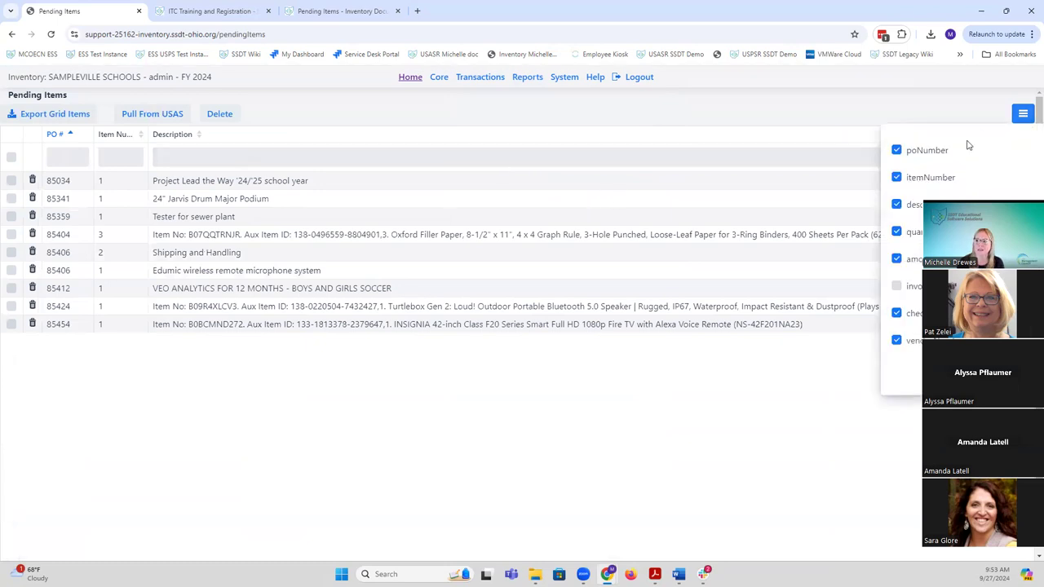
{"action": "left_click", "coordinate": [940, 100]}
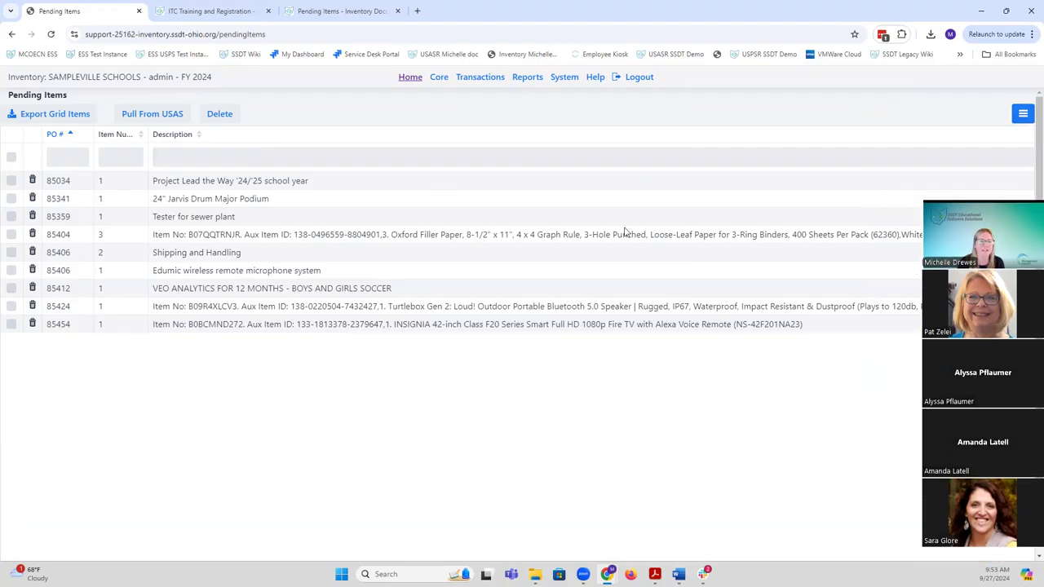
{"action": "key", "text": "ctrl+a"}
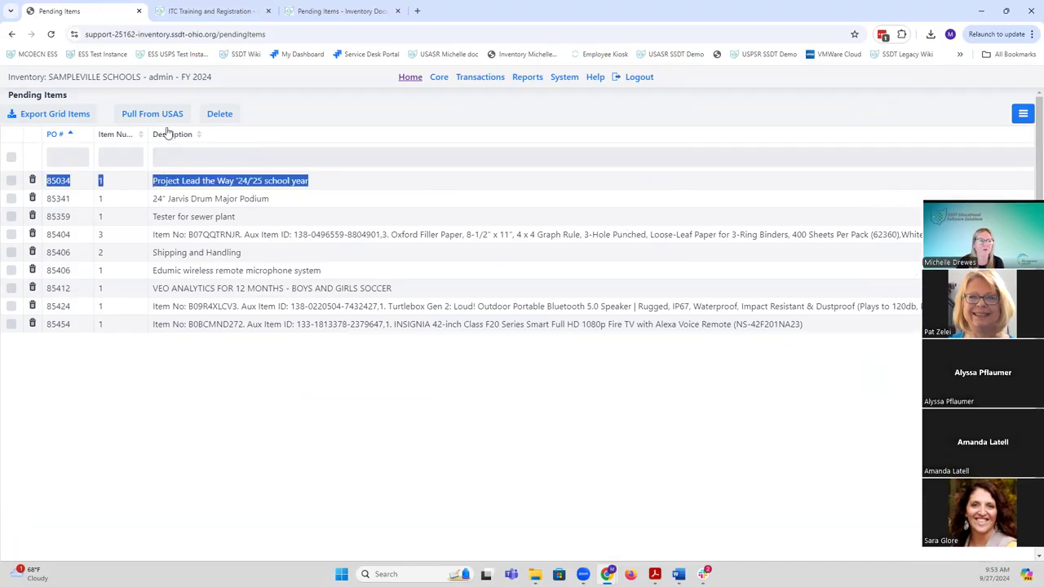
{"action": "left_click", "coordinate": [273, 181]}
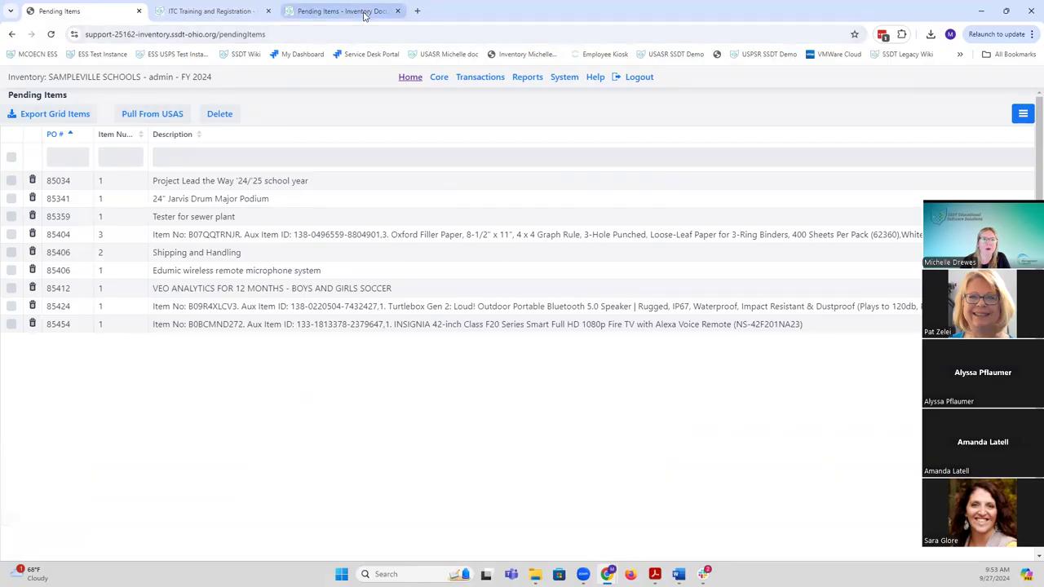
Review the Communication Between USAS and Inventory applications table in the Pending Items documentation, and return to the inventory
{"action": "mouse_move", "coordinate": [365, 14]}
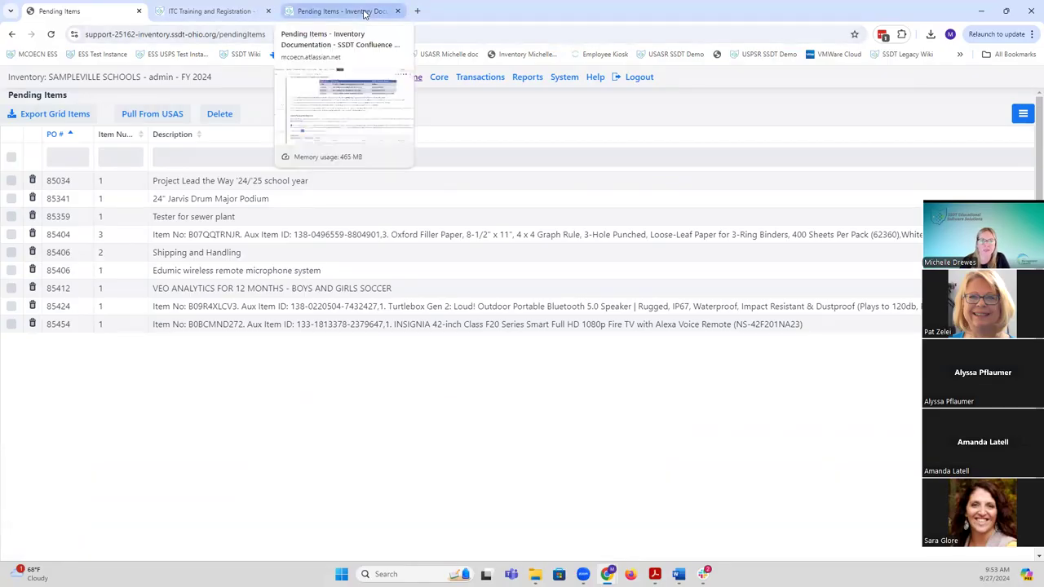
{"action": "left_click", "coordinate": [364, 14]}
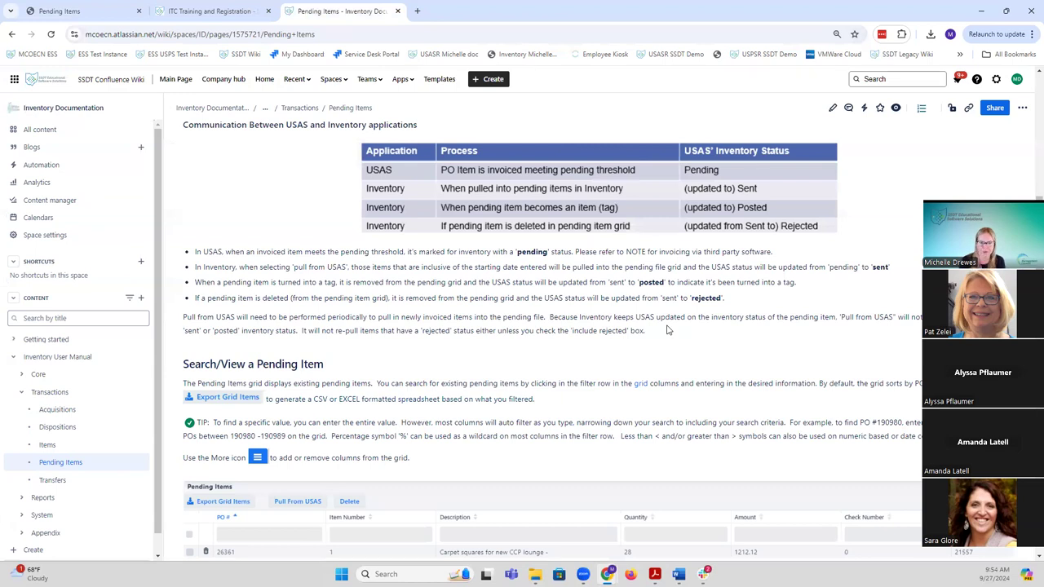
{"action": "scroll", "coordinate": [667, 330], "scroll_direction": "up", "scroll_amount": 1}
{"action": "mouse_move", "coordinate": [489, 280]}
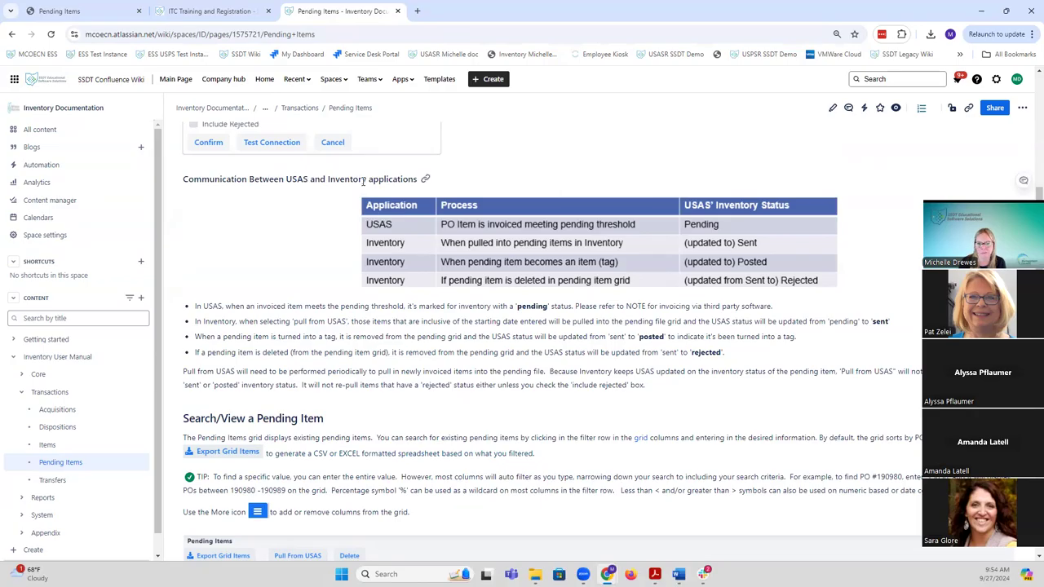
{"action": "mouse_move", "coordinate": [380, 228]}
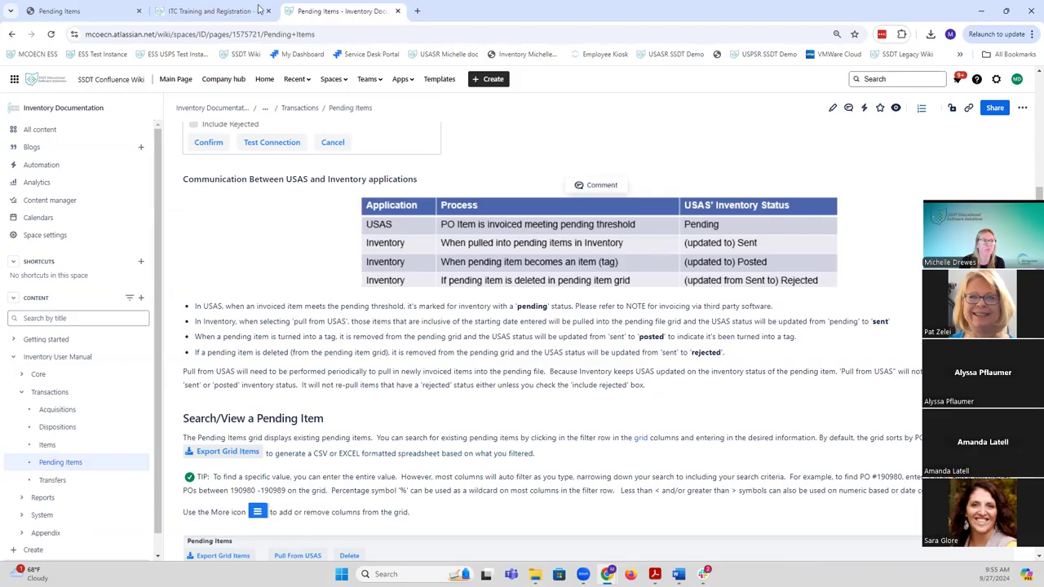
{"action": "left_click", "coordinate": [90, 14]}
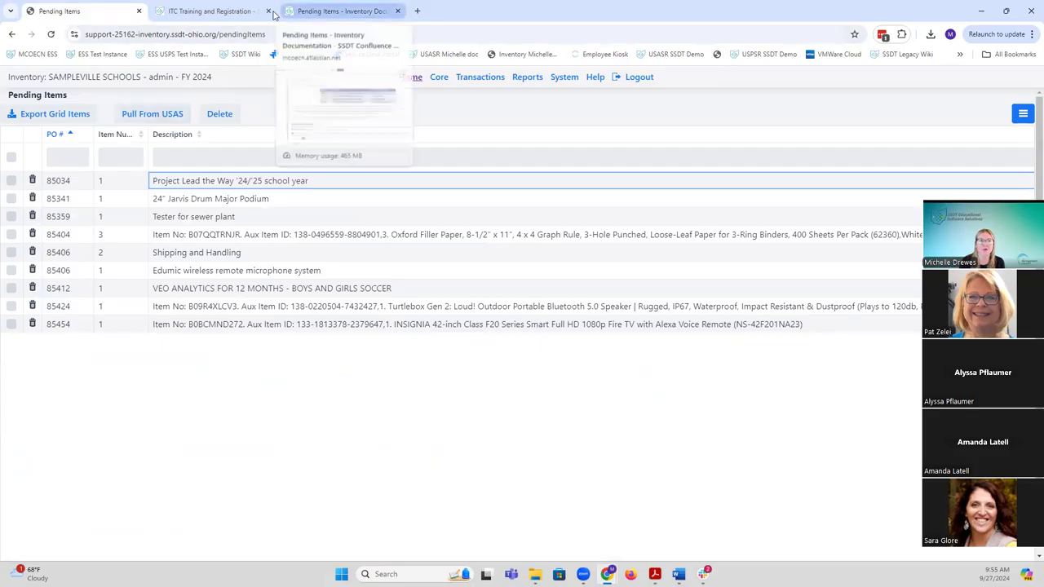
Recheck the Pending Items documentation, view the Pull From USAS options including Include Rejected in the inventory, and cancel the pull
{"action": "left_click", "coordinate": [319, 13]}
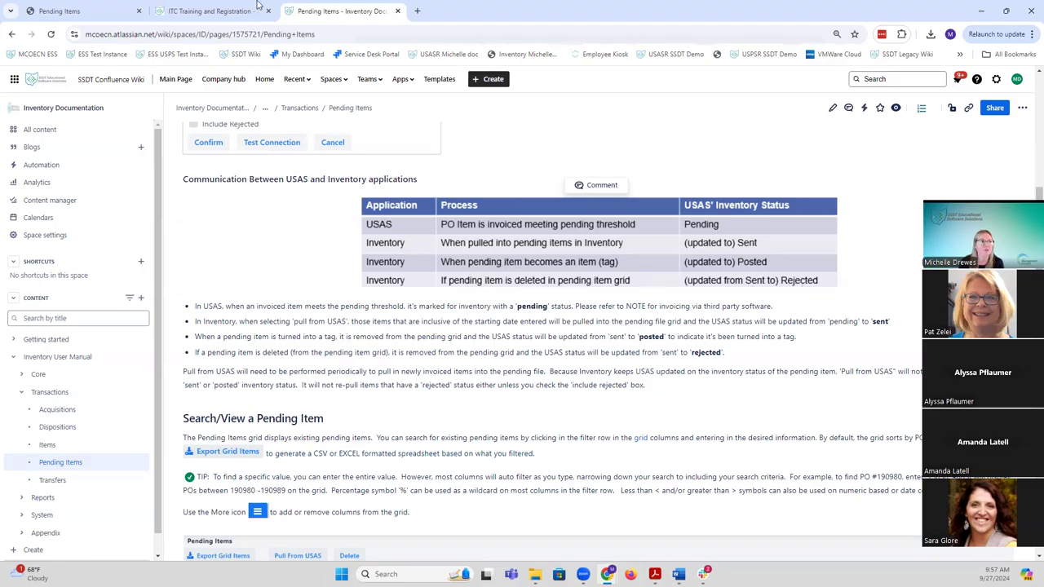
{"action": "left_click", "coordinate": [97, 13]}
{"action": "left_click", "coordinate": [155, 113]}
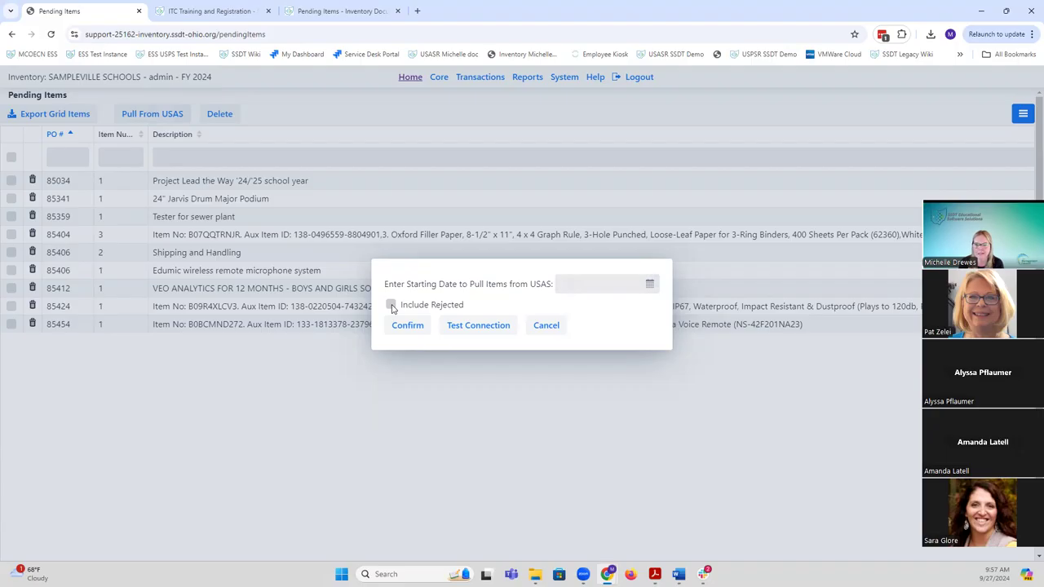
{"action": "left_click", "coordinate": [542, 326]}
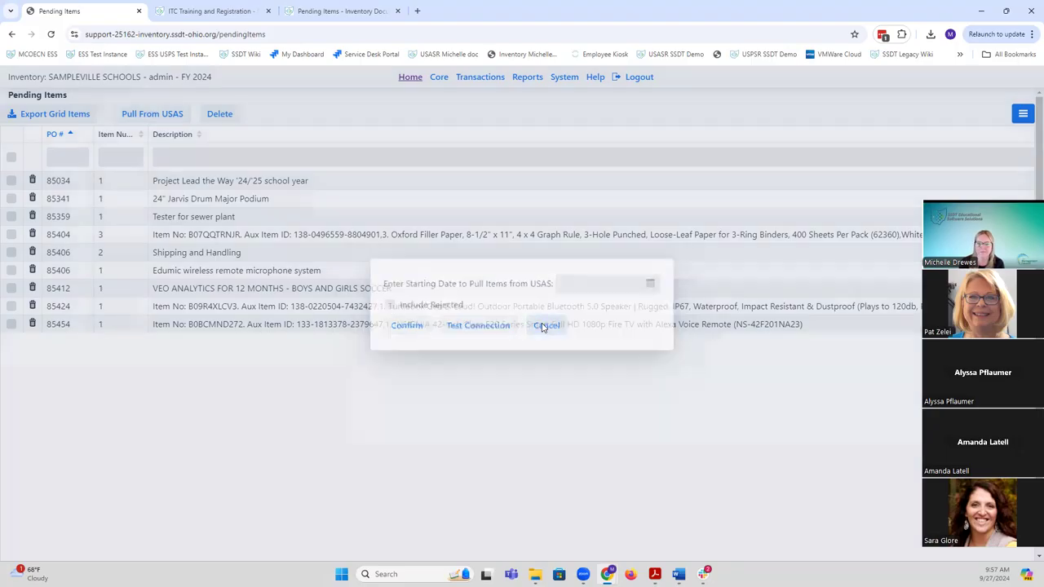
Read the documentation on USAS inventory statuses, Pull from USAS error messages and deleting pending items, and return to the inventory
{"action": "left_click", "coordinate": [346, 12]}
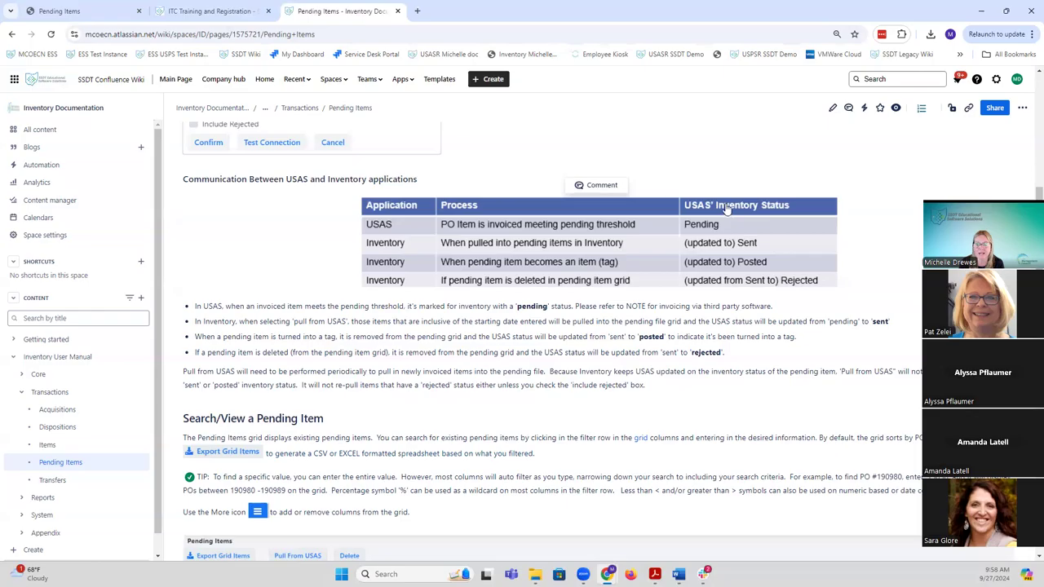
{"action": "scroll", "coordinate": [730, 278], "scroll_direction": "down", "scroll_amount": 3}
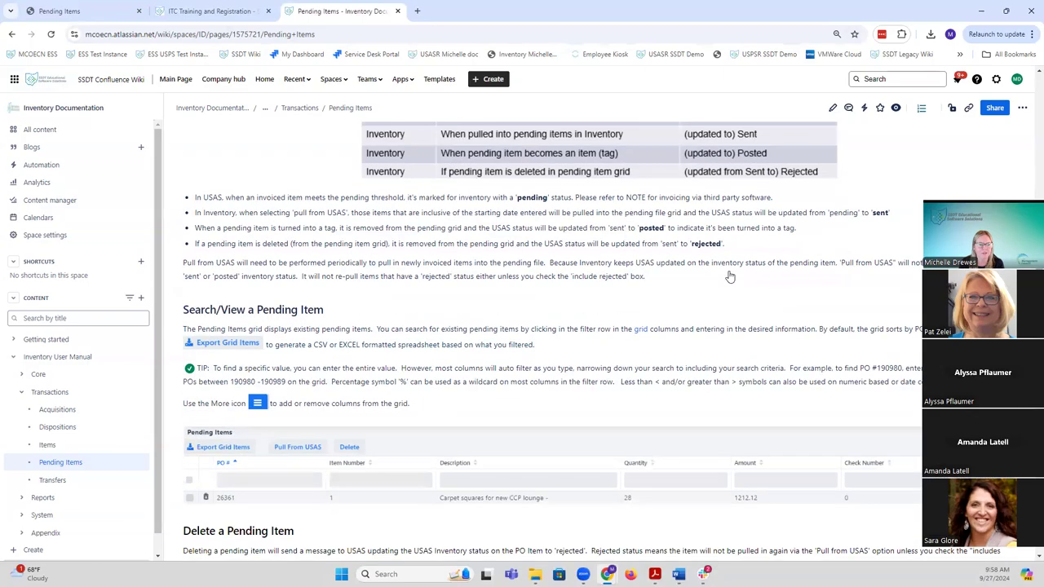
{"action": "scroll", "coordinate": [731, 278], "scroll_direction": "down", "scroll_amount": 5}
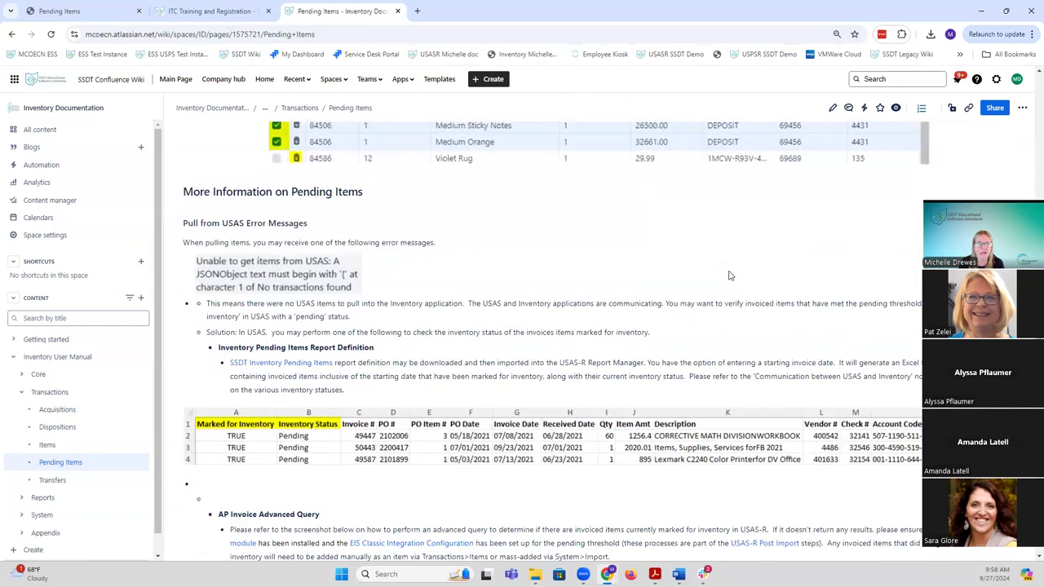
{"action": "scroll", "coordinate": [730, 276], "scroll_direction": "down", "scroll_amount": 1}
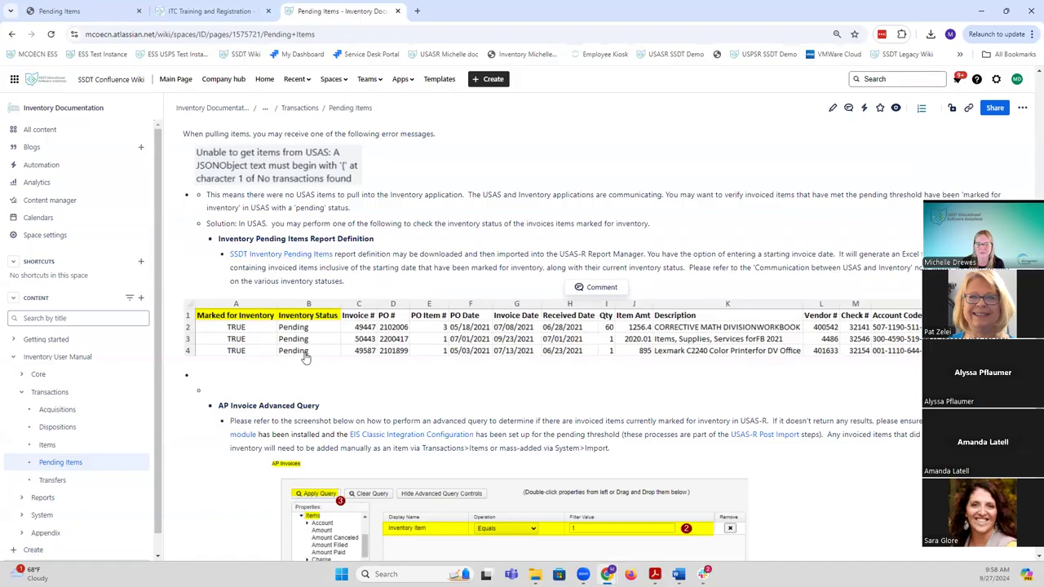
{"action": "scroll", "coordinate": [375, 389], "scroll_direction": "down", "scroll_amount": 1}
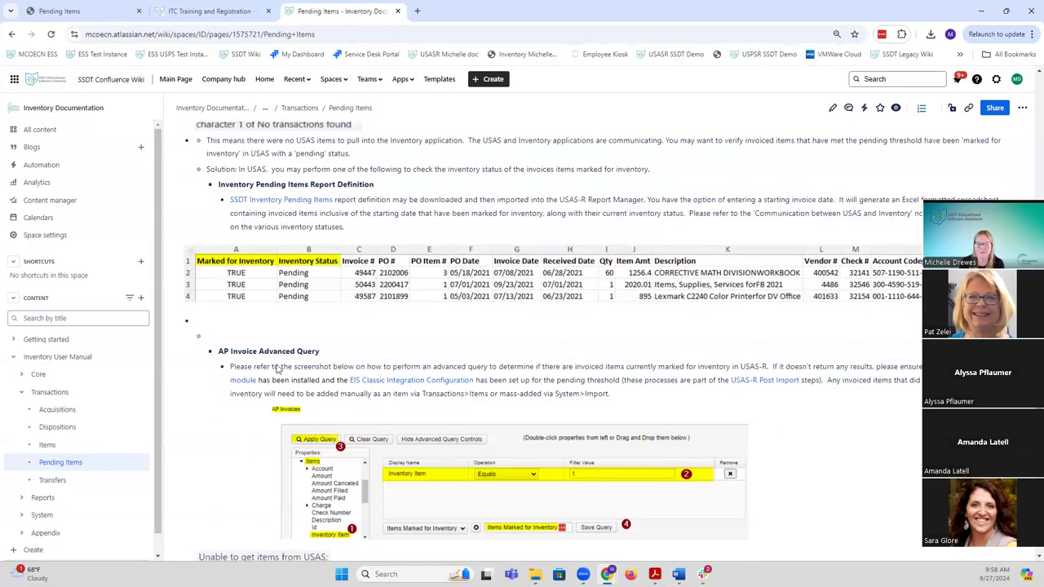
{"action": "scroll", "coordinate": [395, 393], "scroll_direction": "down", "scroll_amount": 2}
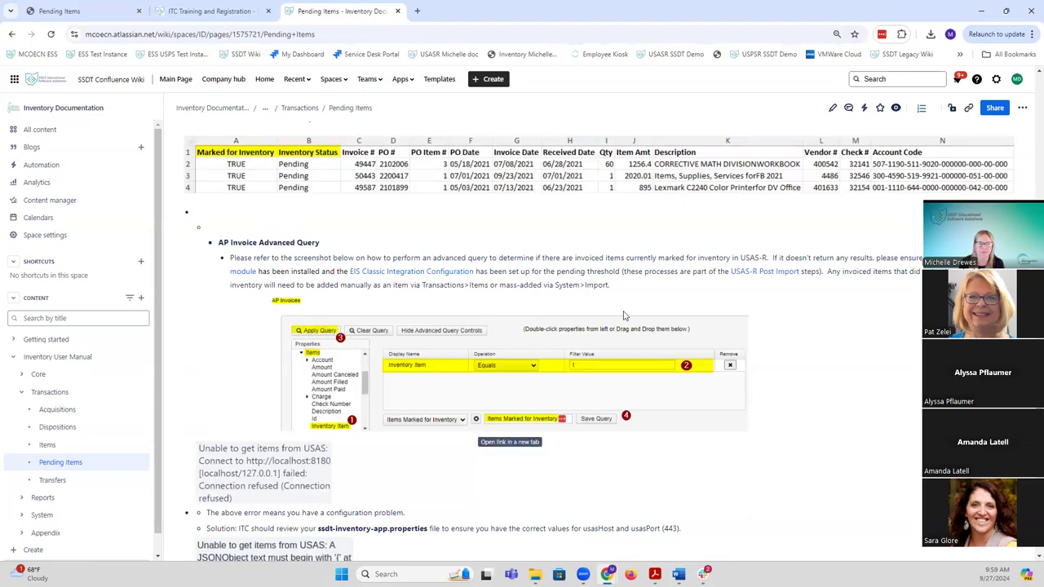
{"action": "scroll", "coordinate": [624, 316], "scroll_direction": "up", "scroll_amount": 6}
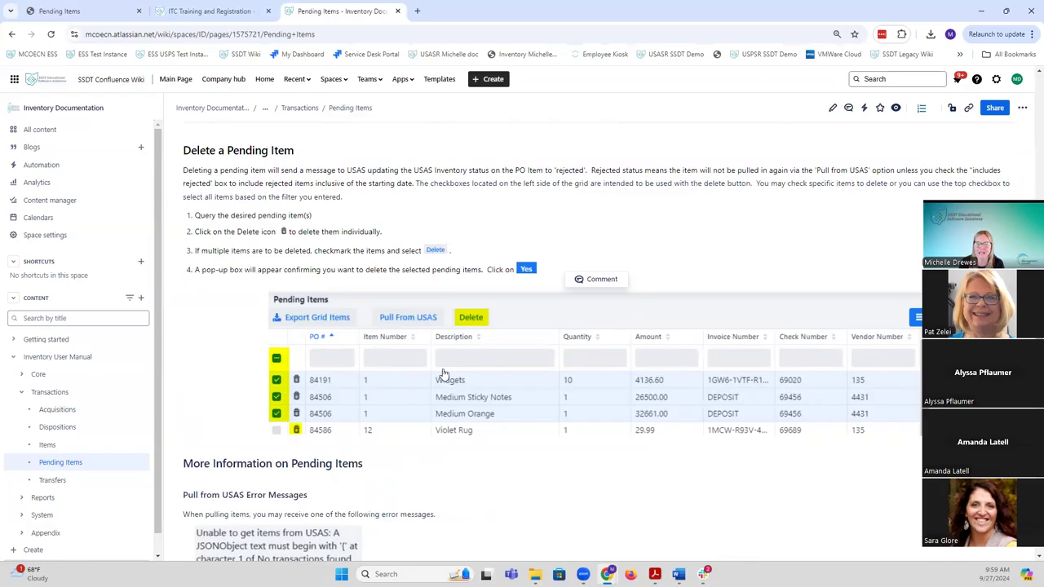
{"action": "scroll", "coordinate": [443, 373], "scroll_direction": "up", "scroll_amount": 4}
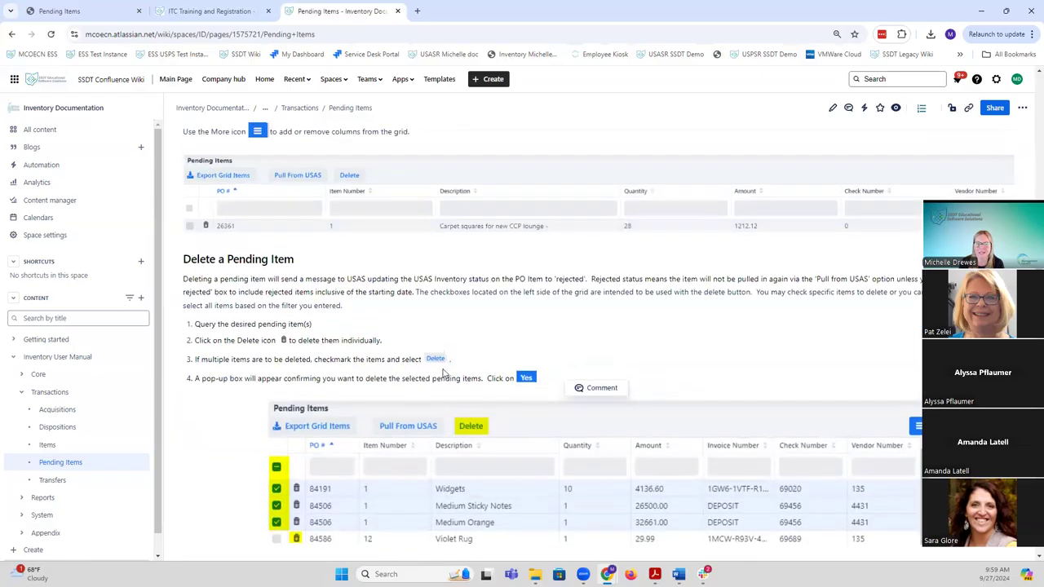
{"action": "scroll", "coordinate": [443, 374], "scroll_direction": "up", "scroll_amount": 3}
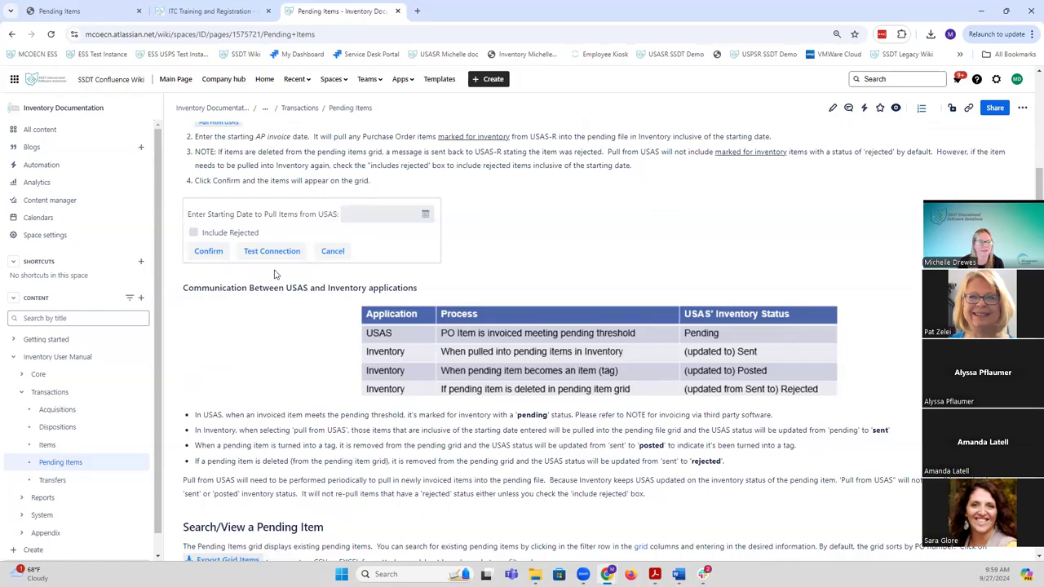
{"action": "left_click", "coordinate": [84, 13]}
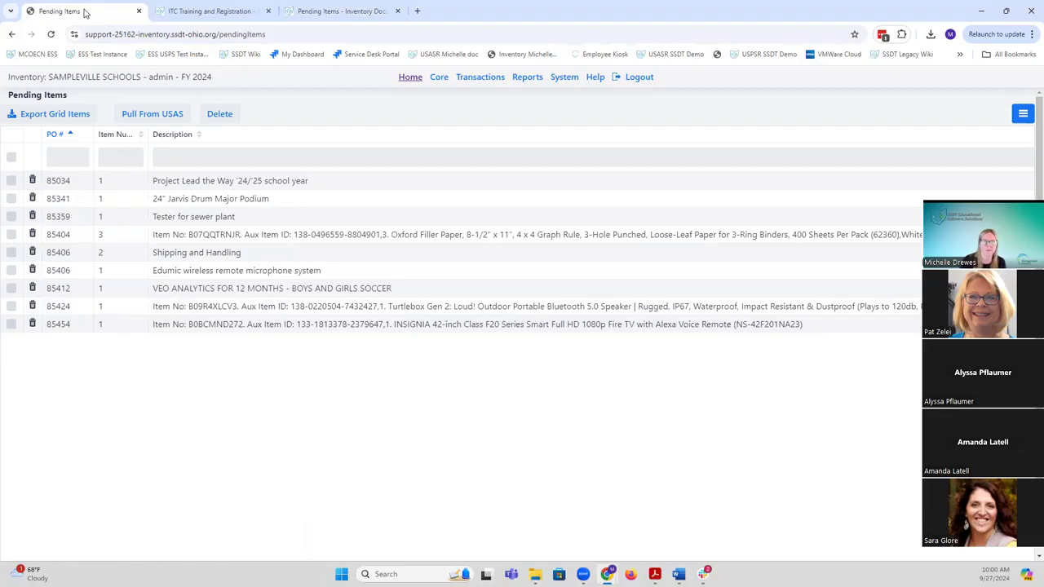
Go to Items and filter the grid to asset class 08
{"action": "mouse_move", "coordinate": [487, 79]}
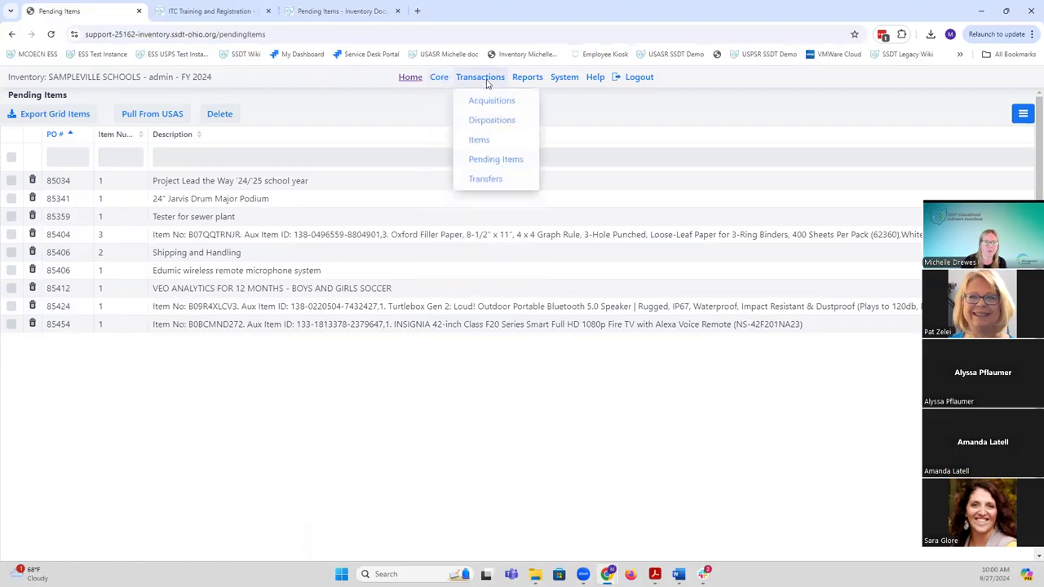
{"action": "left_click", "coordinate": [480, 141]}
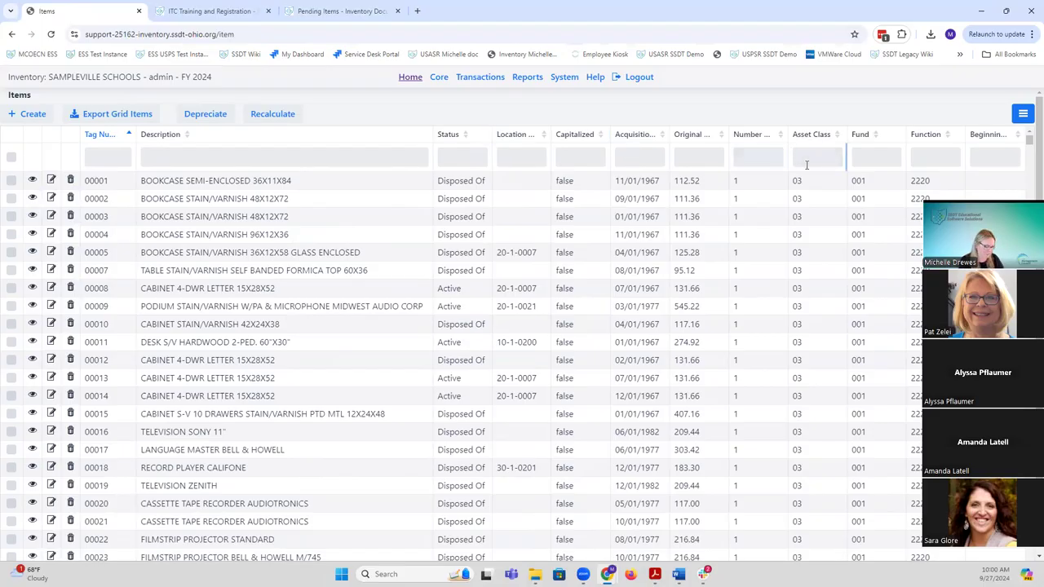
{"action": "type", "text": "08"}
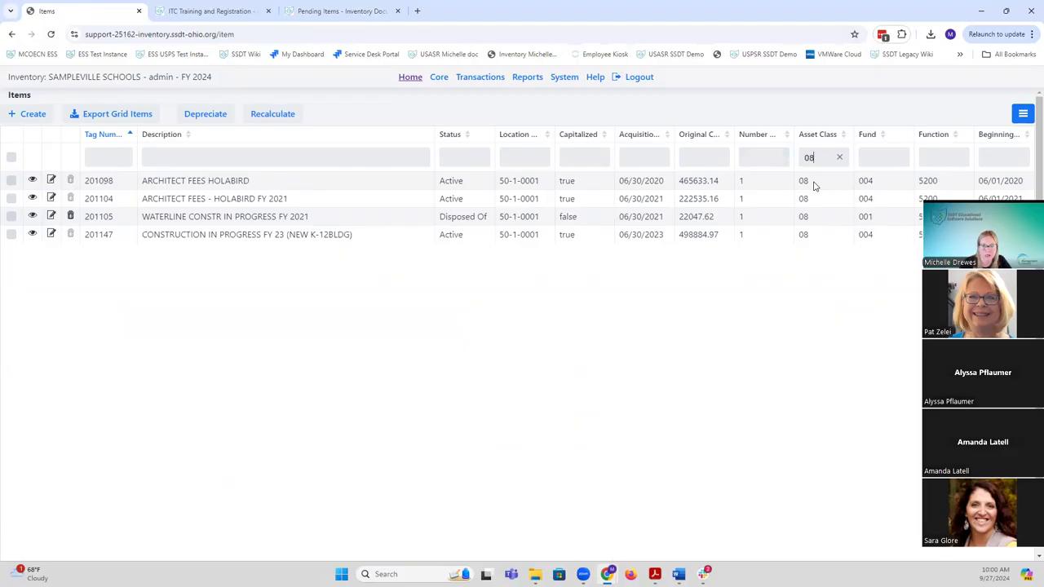
{"action": "mouse_move", "coordinate": [461, 86]}
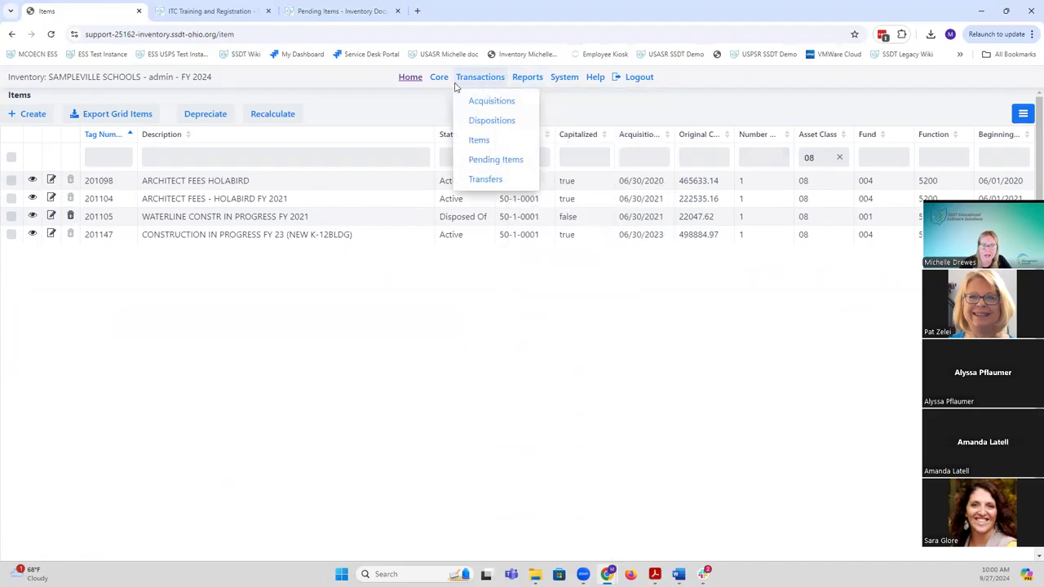
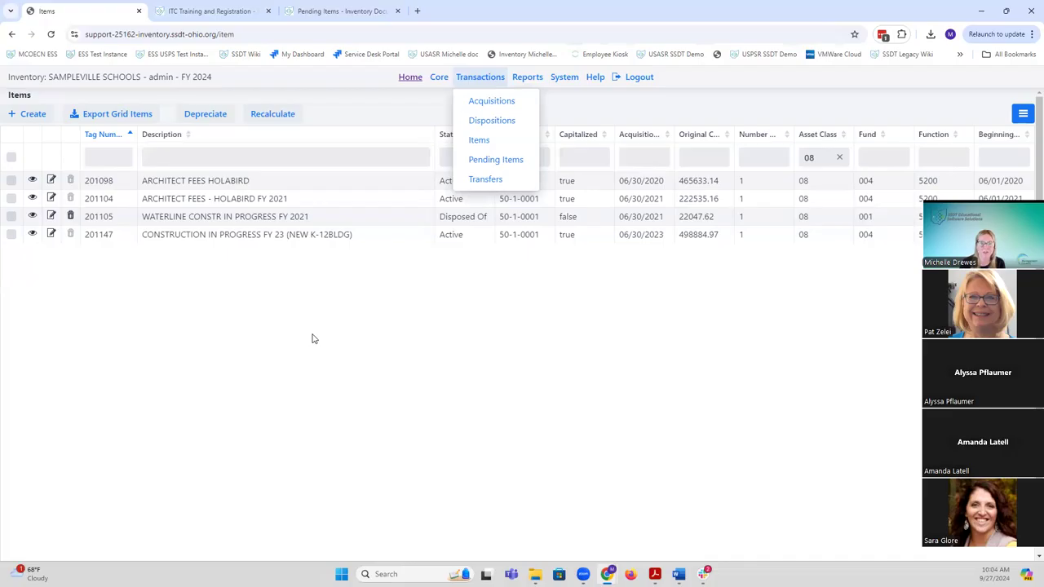
{"action": "left_click", "coordinate": [313, 338]}
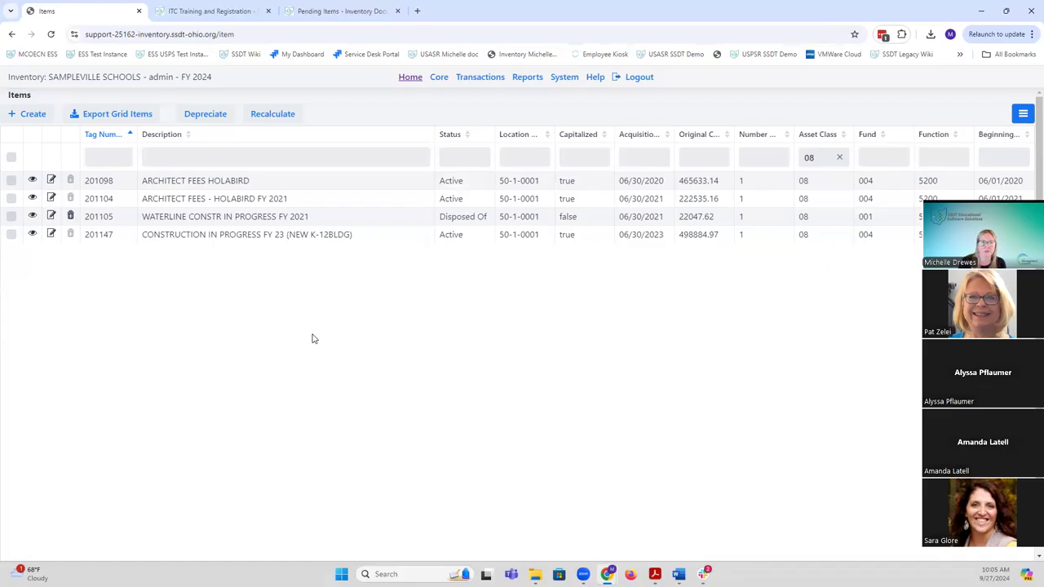
Open item 201098, ARCHITECT FEES HOLABIRD, for viewing, examine its details, and close the record
{"action": "left_click", "coordinate": [469, 79]}
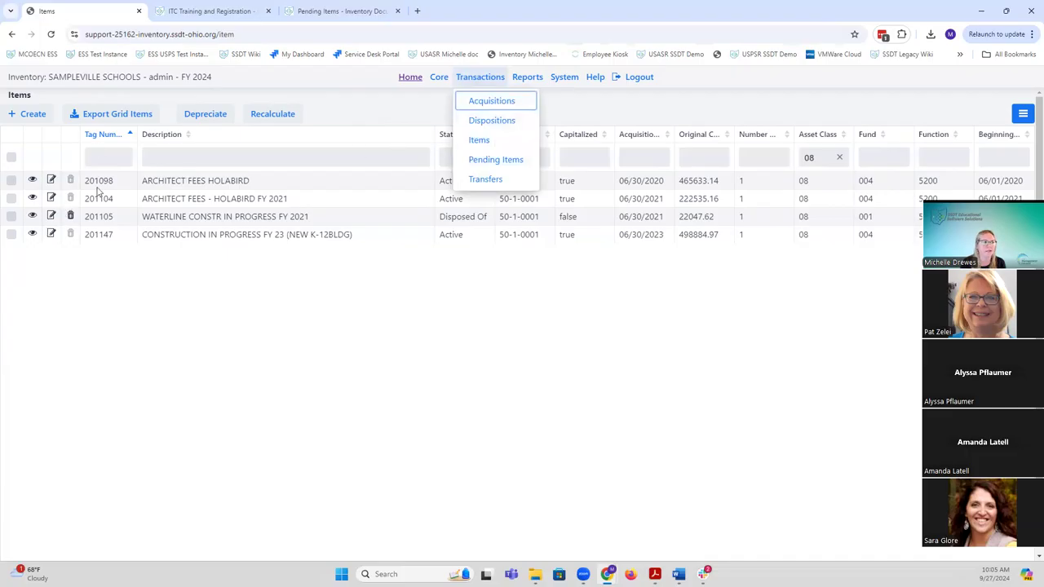
{"action": "left_click", "coordinate": [32, 183]}
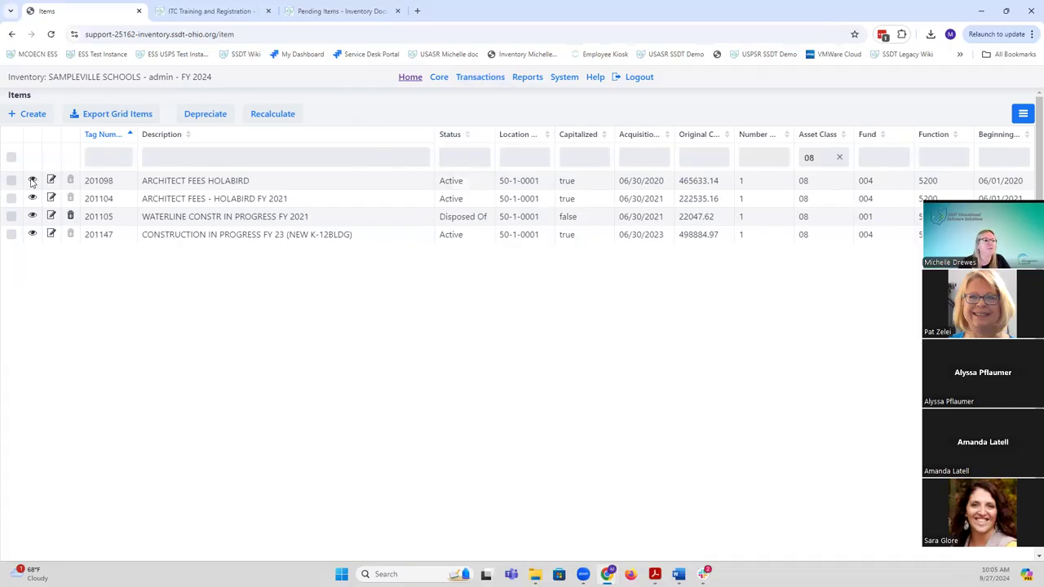
{"action": "left_click", "coordinate": [31, 182]}
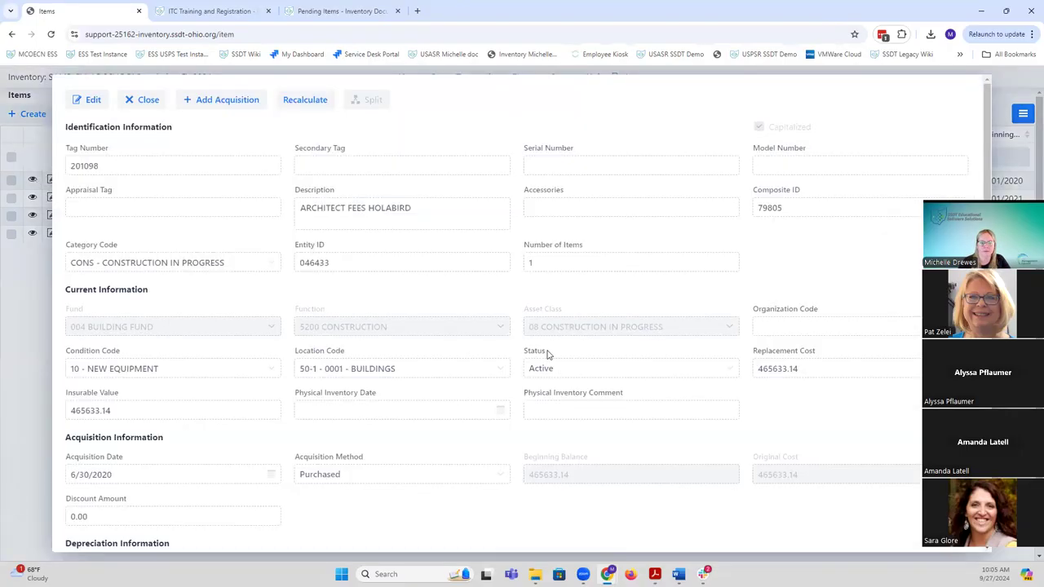
{"action": "scroll", "coordinate": [548, 354], "scroll_direction": "down", "scroll_amount": 1}
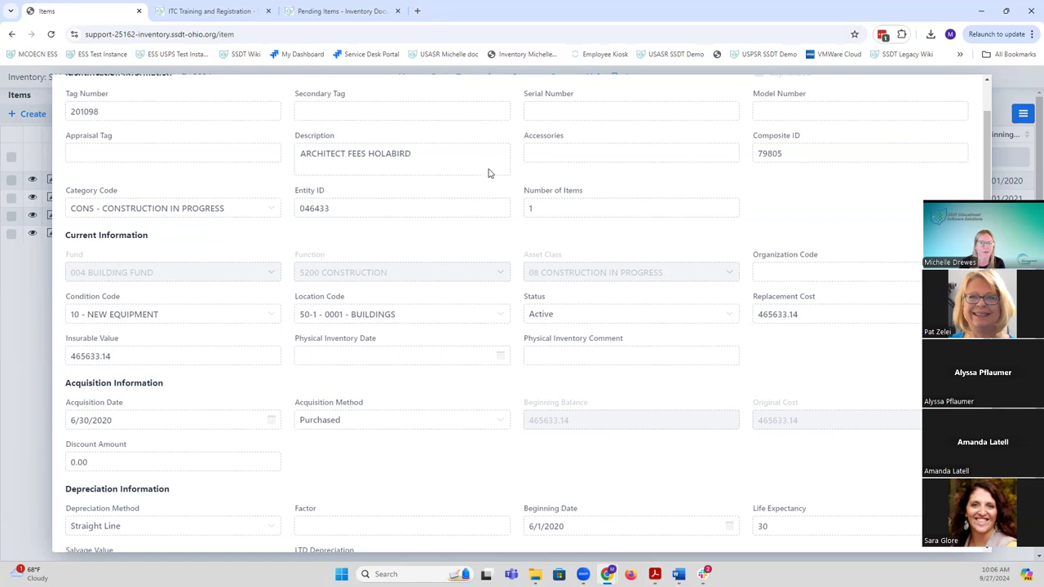
{"action": "scroll", "coordinate": [490, 173], "scroll_direction": "up", "scroll_amount": 1}
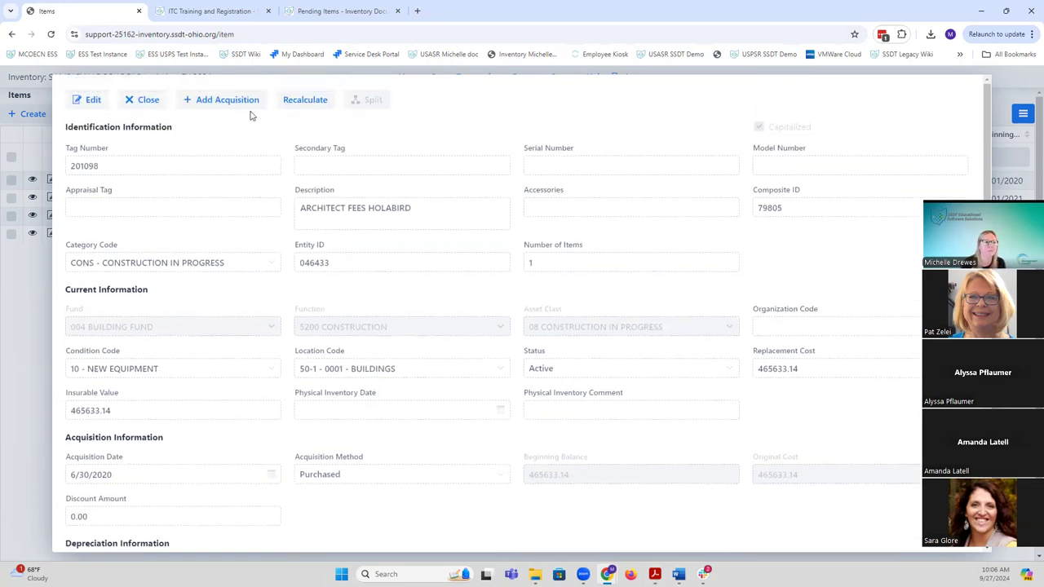
{"action": "left_click", "coordinate": [149, 101]}
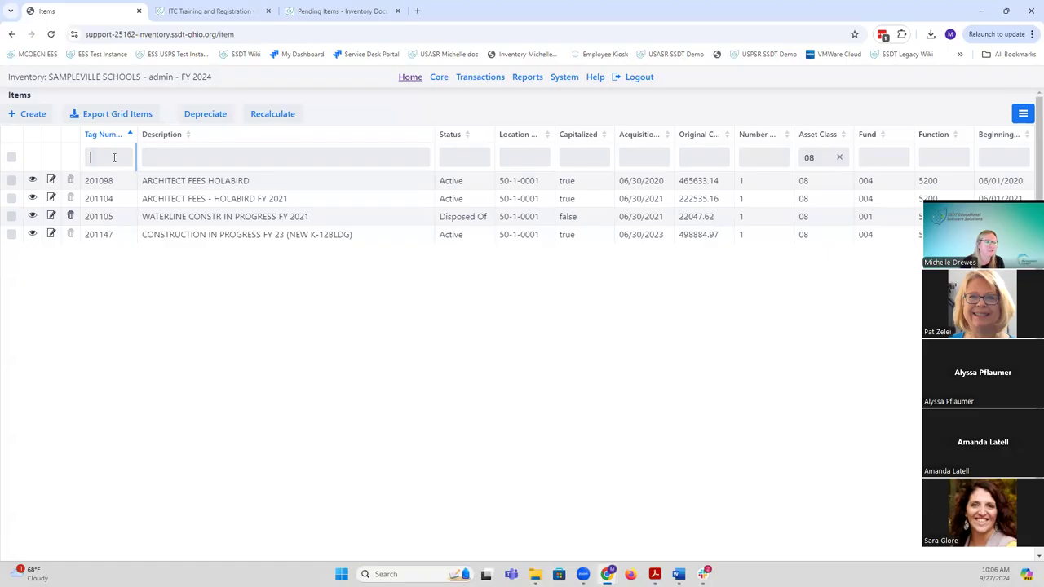
Filter Items to tag number 201172 without the asset class filter, view the Weight Benches record, and close it
{"action": "left_click", "coordinate": [114, 157]}
{"action": "type", "text": "201172"}
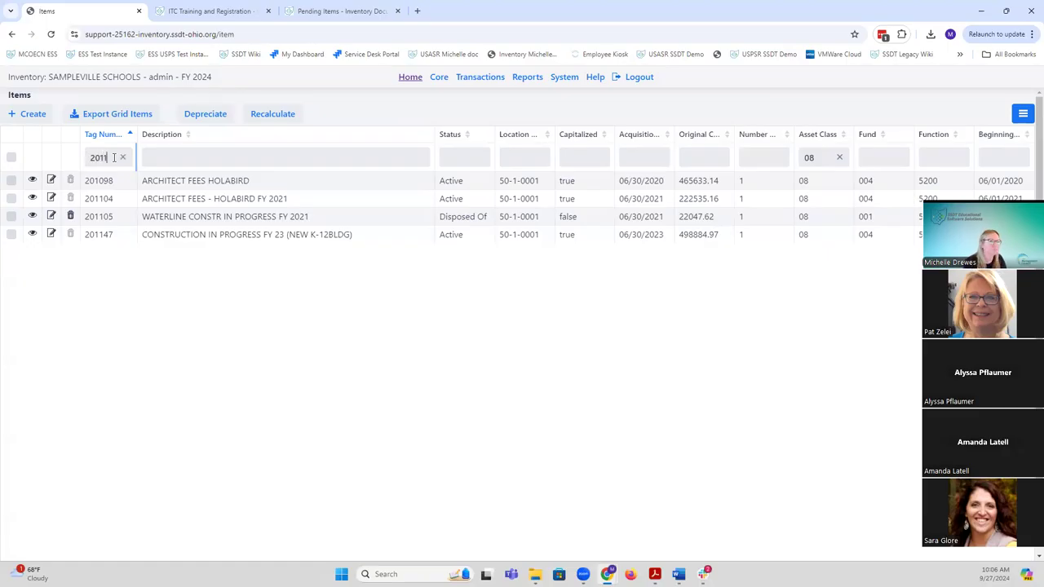
{"action": "left_click", "coordinate": [839, 157]}
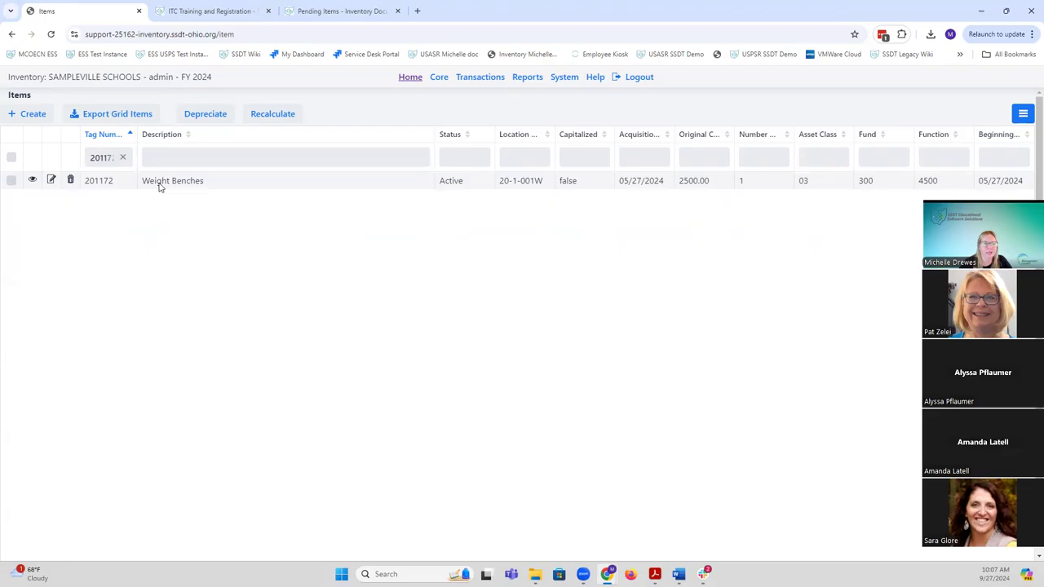
{"action": "left_click", "coordinate": [32, 178]}
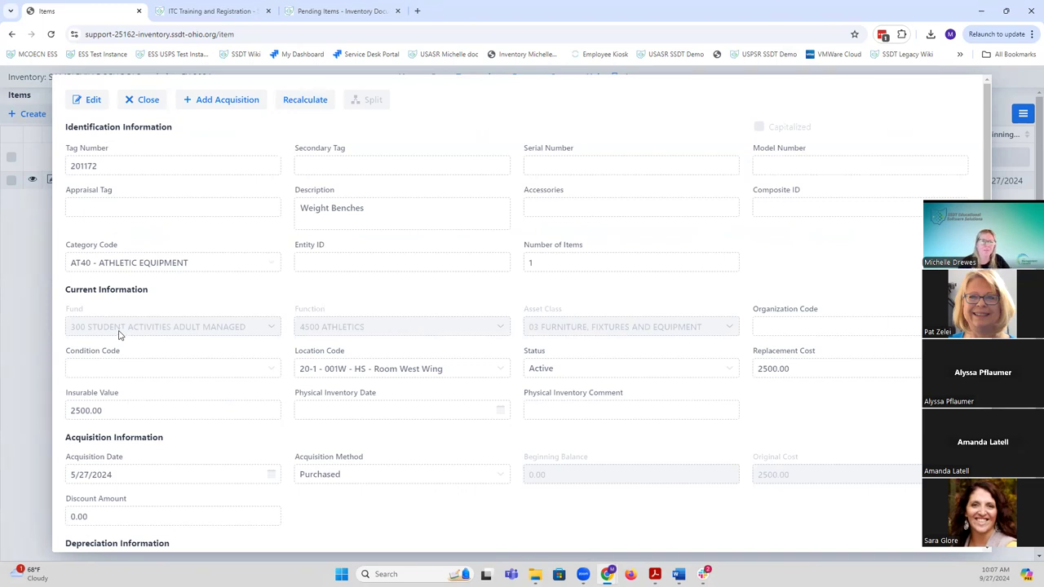
{"action": "left_click", "coordinate": [147, 99]}
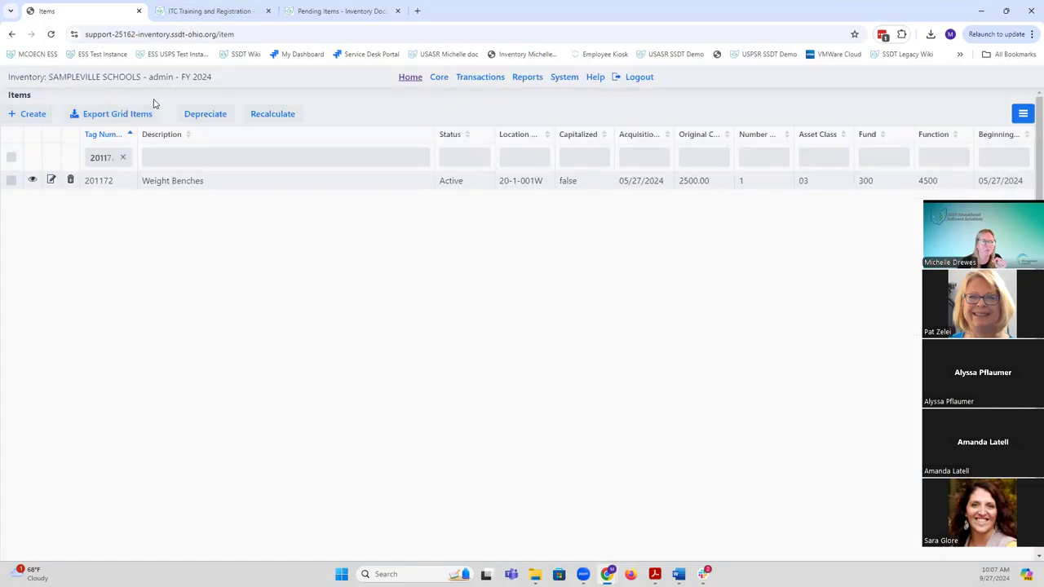
Go to Acquisitions, filter to tag number 201172, view the acquisition record's account code and fund details, and close it
{"action": "left_click", "coordinate": [477, 79]}
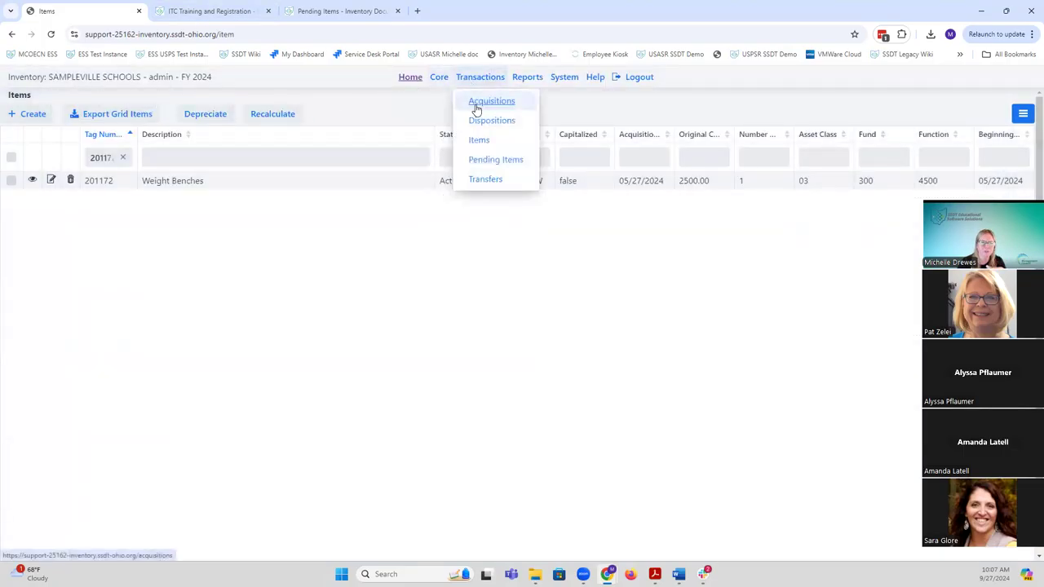
{"action": "left_click", "coordinate": [477, 103]}
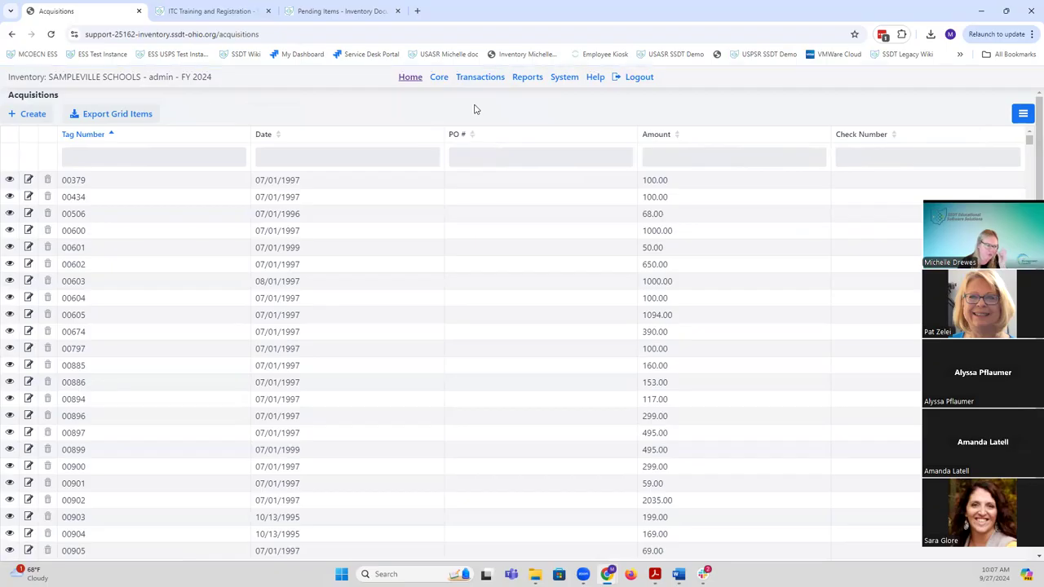
{"action": "left_click", "coordinate": [132, 158]}
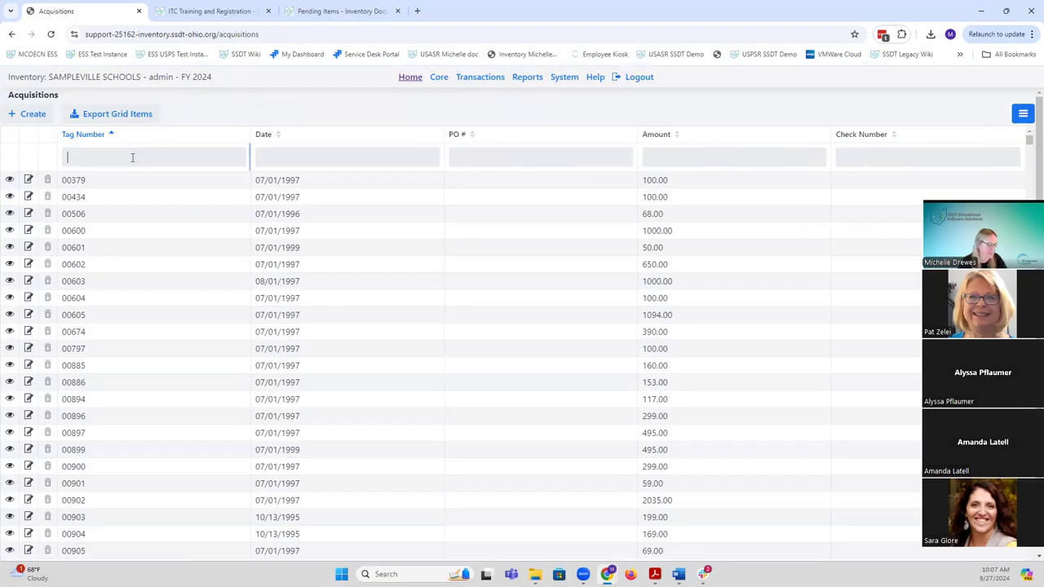
{"action": "type", "text": "201172"}
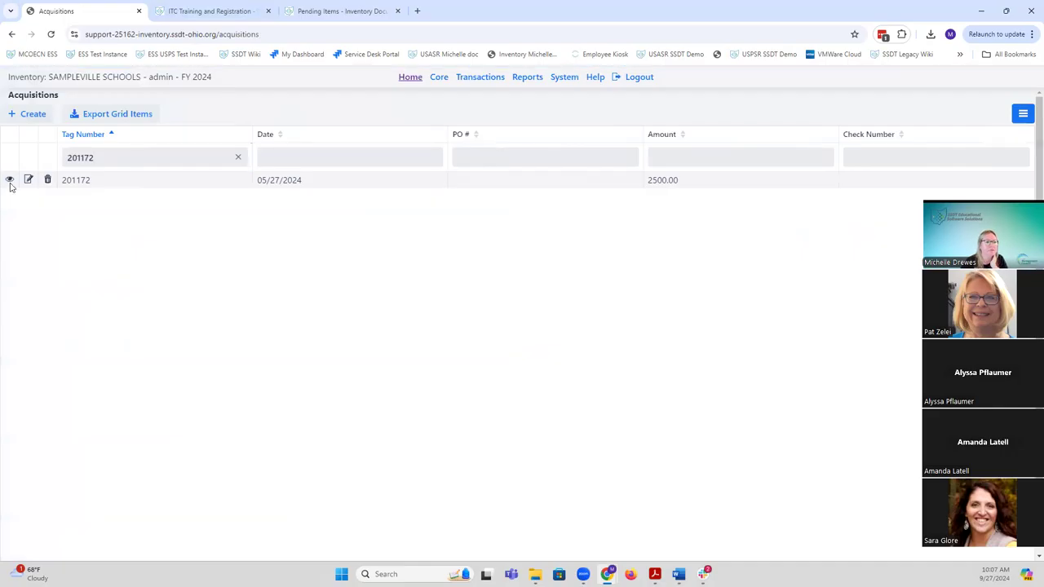
{"action": "left_click", "coordinate": [9, 180]}
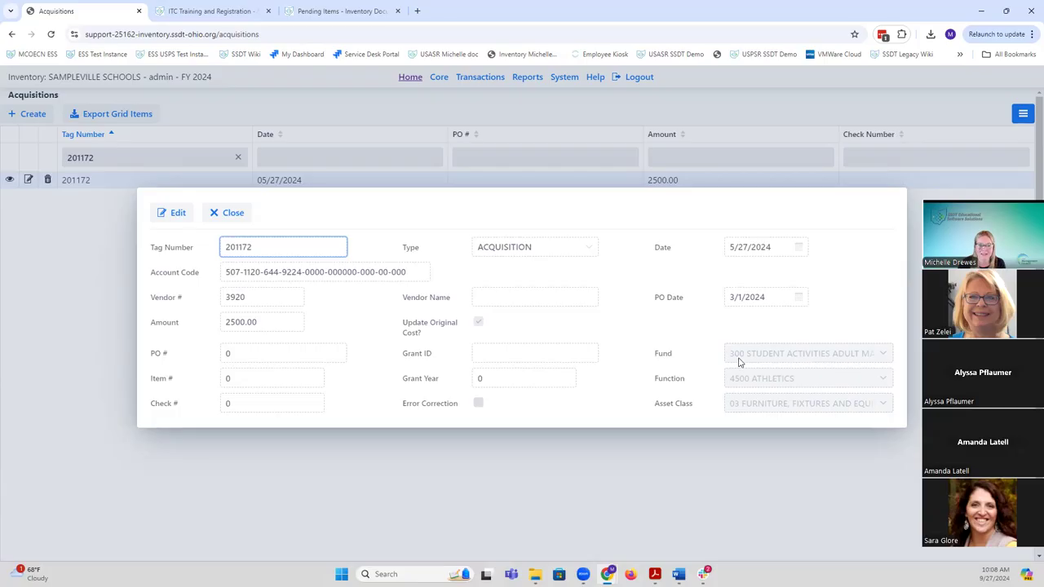
{"action": "left_click", "coordinate": [230, 213]}
{"action": "left_click", "coordinate": [528, 77]}
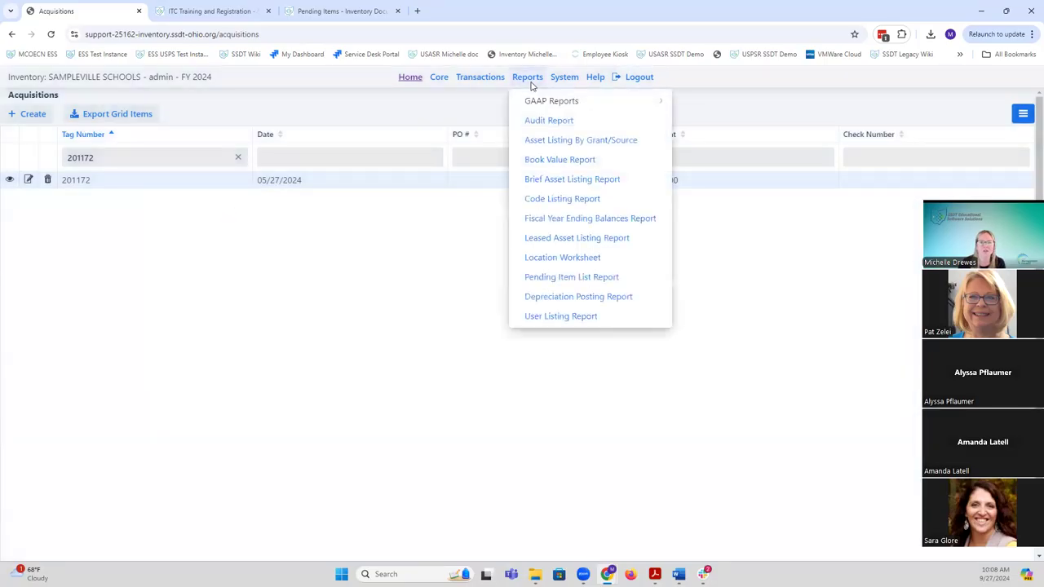
{"action": "mouse_move", "coordinate": [530, 102]}
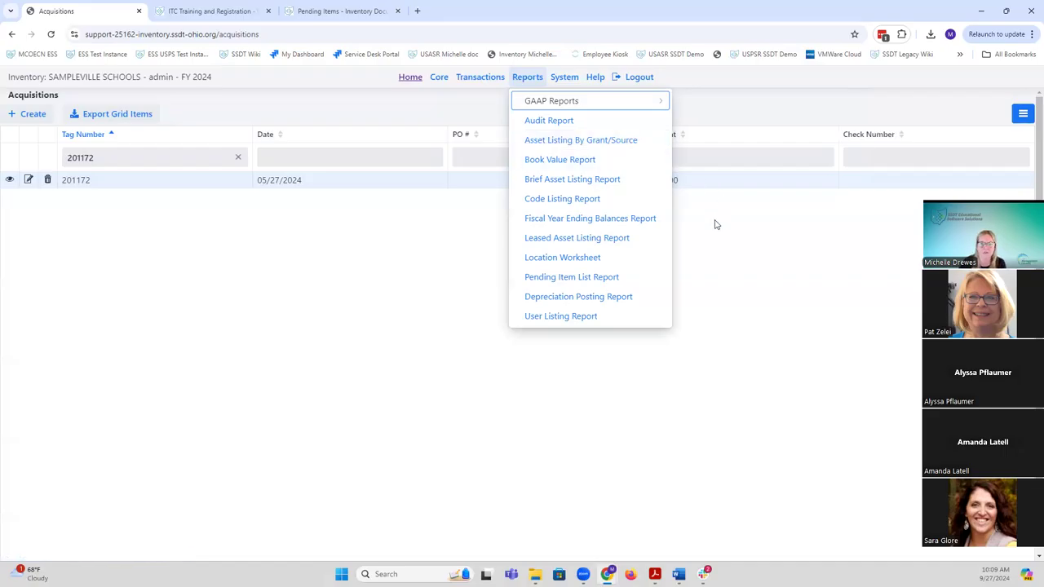
{"action": "left_click", "coordinate": [719, 250]}
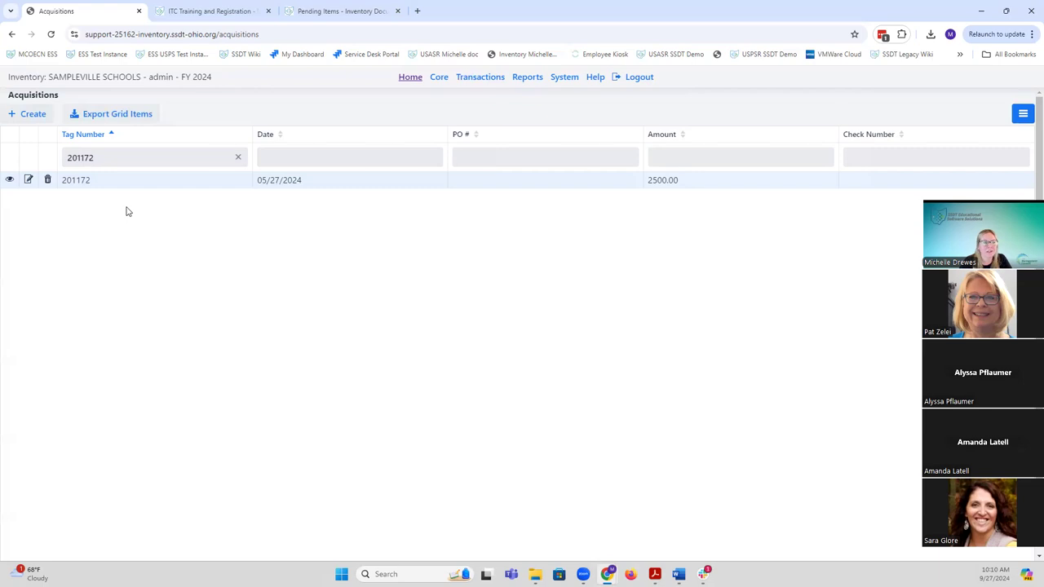
Clear the tag number filter on the Acquisitions grid and go to Items
{"action": "left_click", "coordinate": [237, 158]}
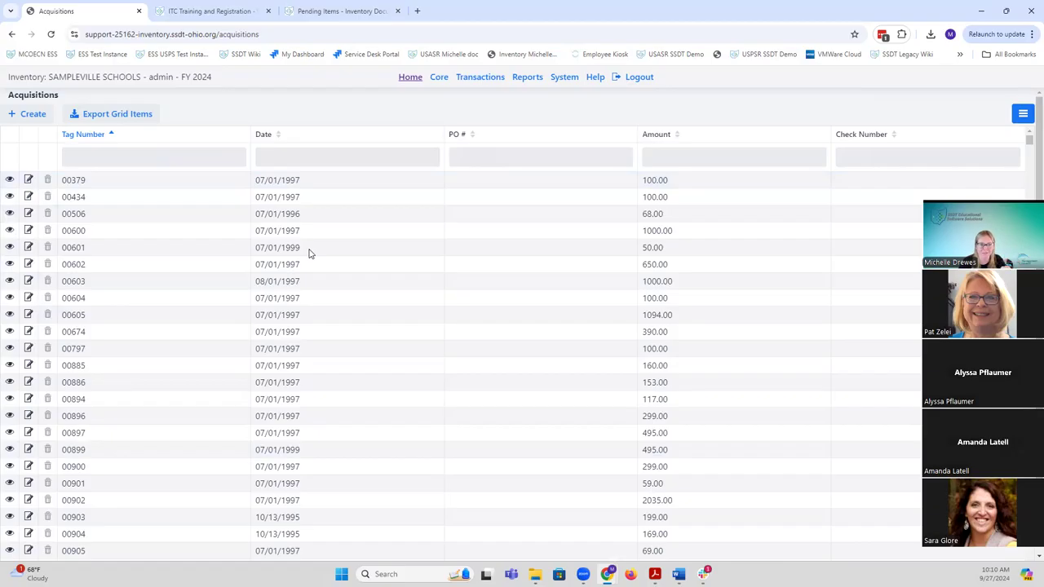
{"action": "left_click", "coordinate": [479, 78]}
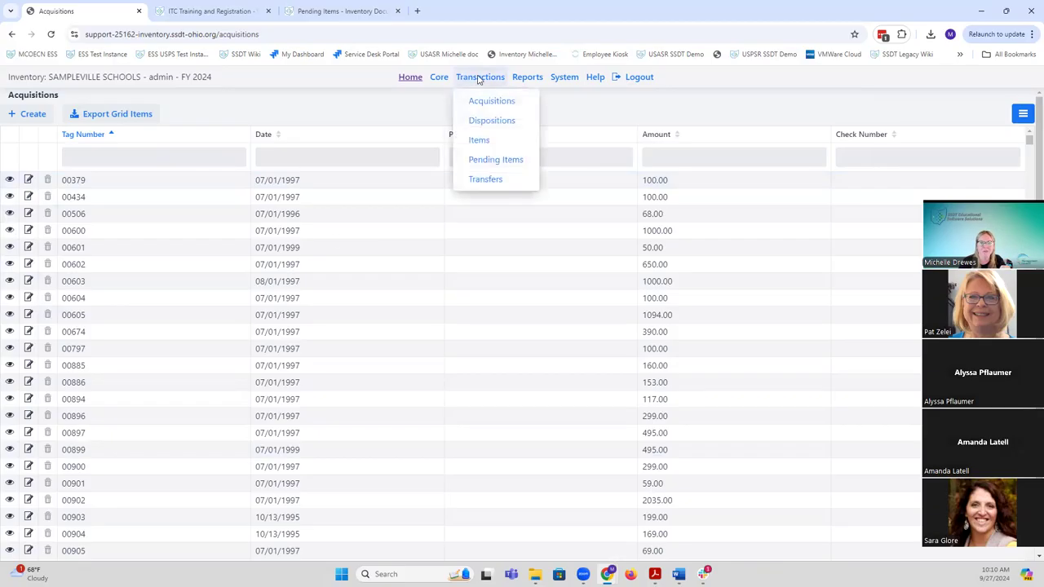
{"action": "left_click", "coordinate": [480, 141]}
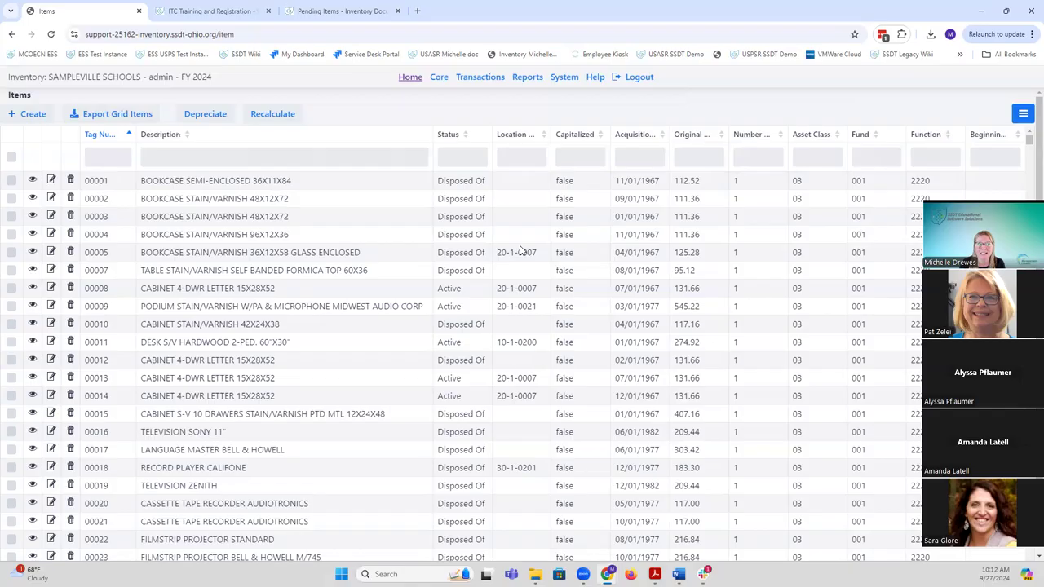
{"action": "left_click", "coordinate": [477, 80]}
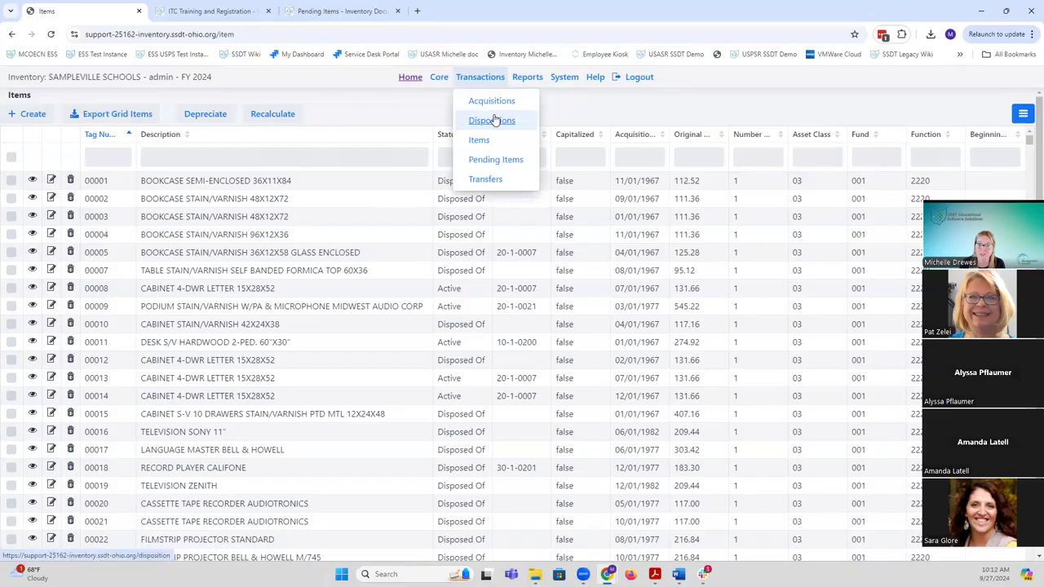
{"action": "left_click", "coordinate": [571, 104]}
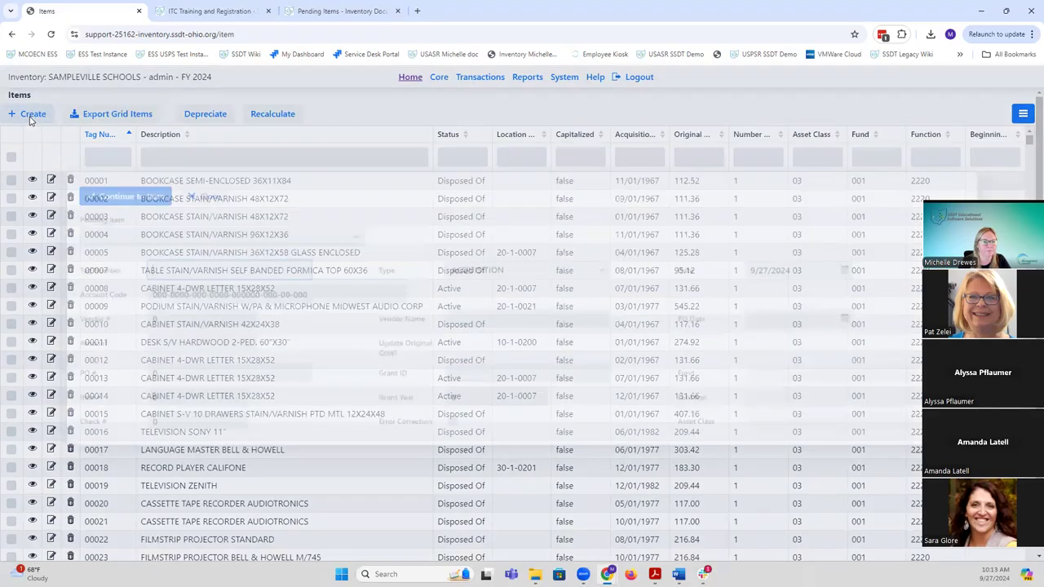
Start a new item with tag number 201175, acquisition date 9/27/2023 and amount 1000, and continue to the item record
{"action": "left_click", "coordinate": [31, 116]}
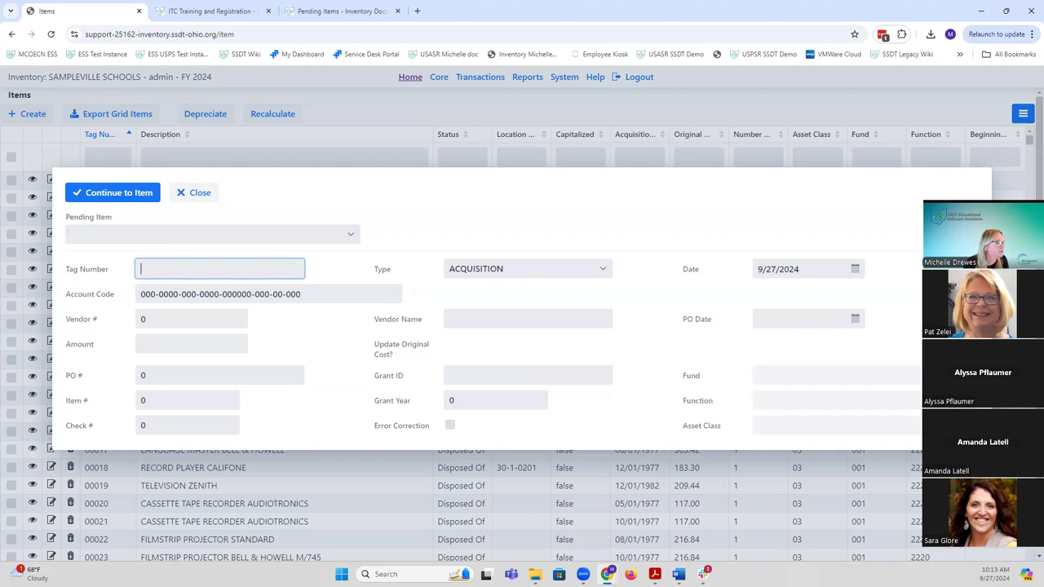
{"action": "type", "text": "20"}
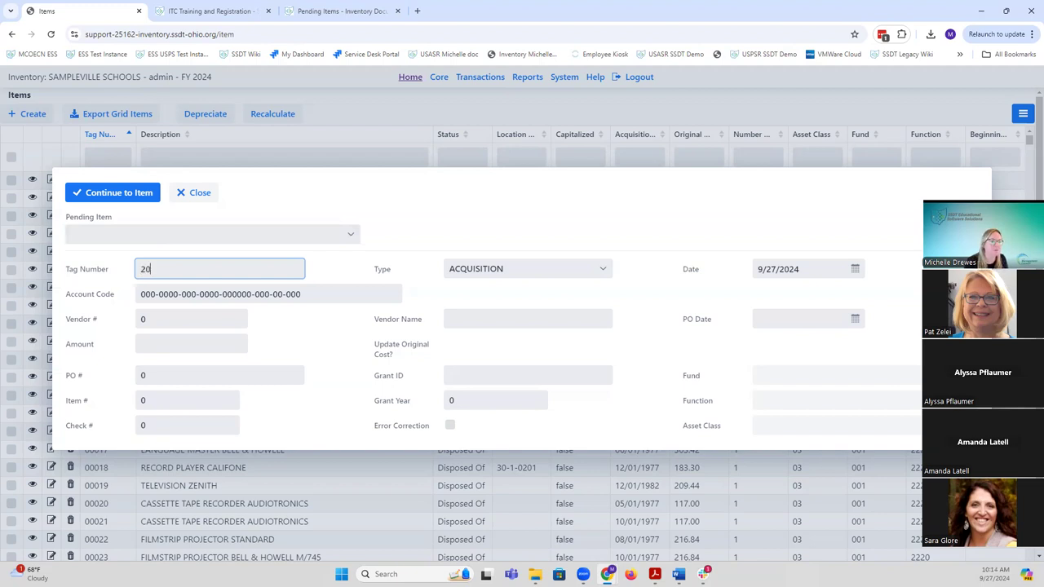
{"action": "type", "text": "1175"}
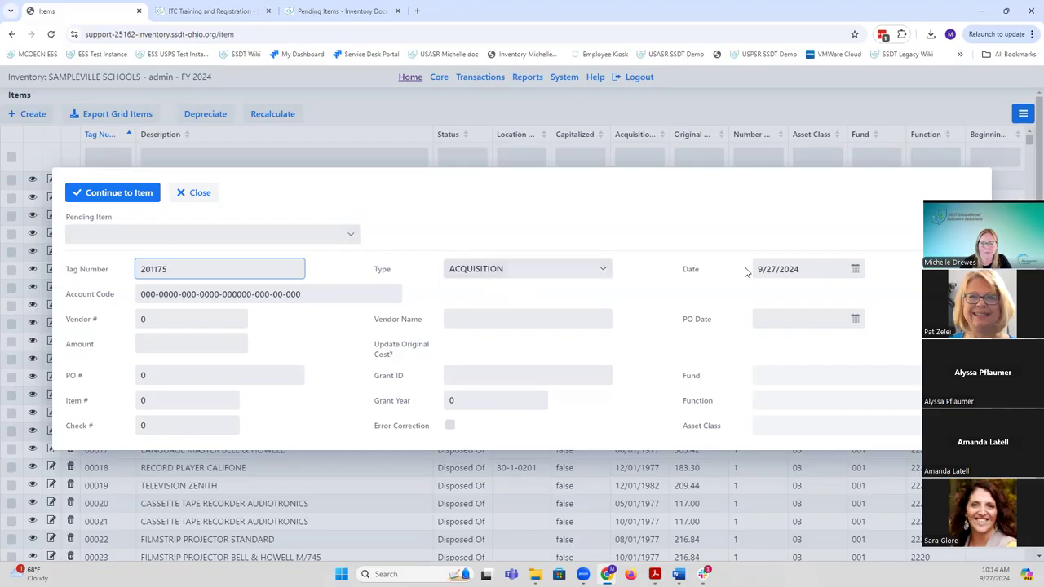
{"action": "left_click", "coordinate": [798, 269]}
{"action": "key", "text": "BackSpace"}
{"action": "type", "text": "3"}
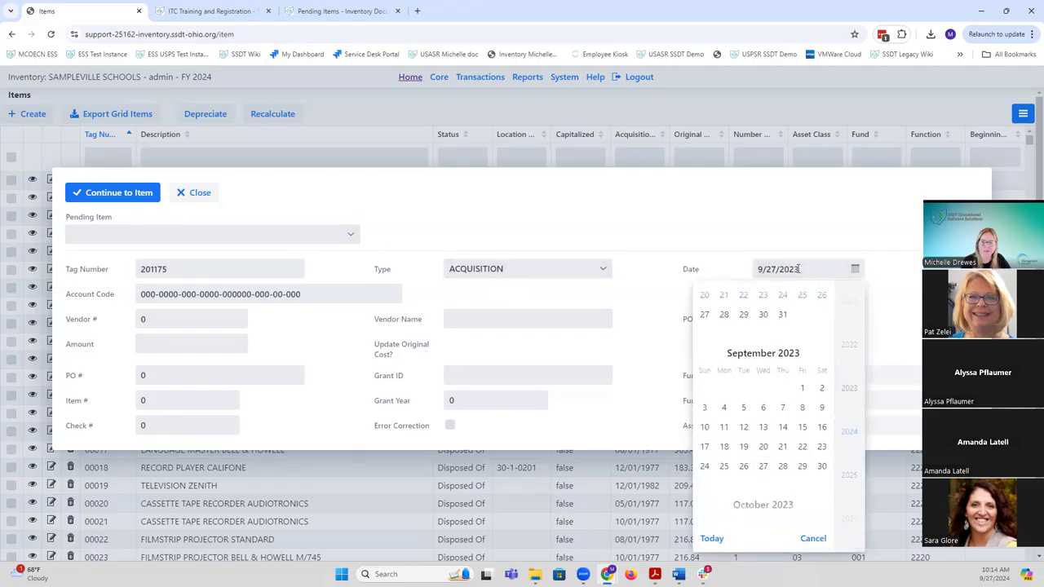
{"action": "key", "text": "Return"}
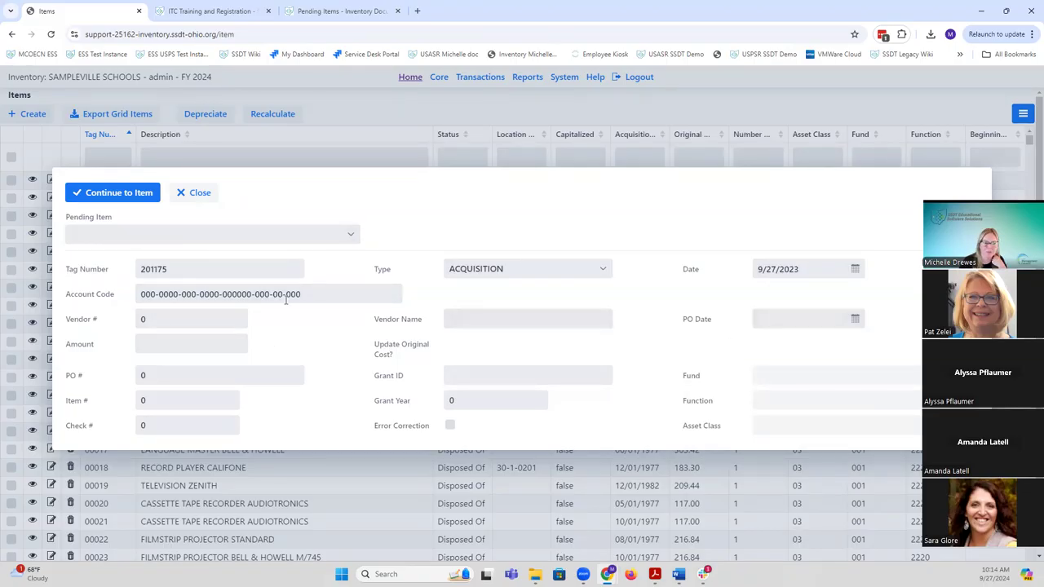
{"action": "left_click", "coordinate": [160, 343]}
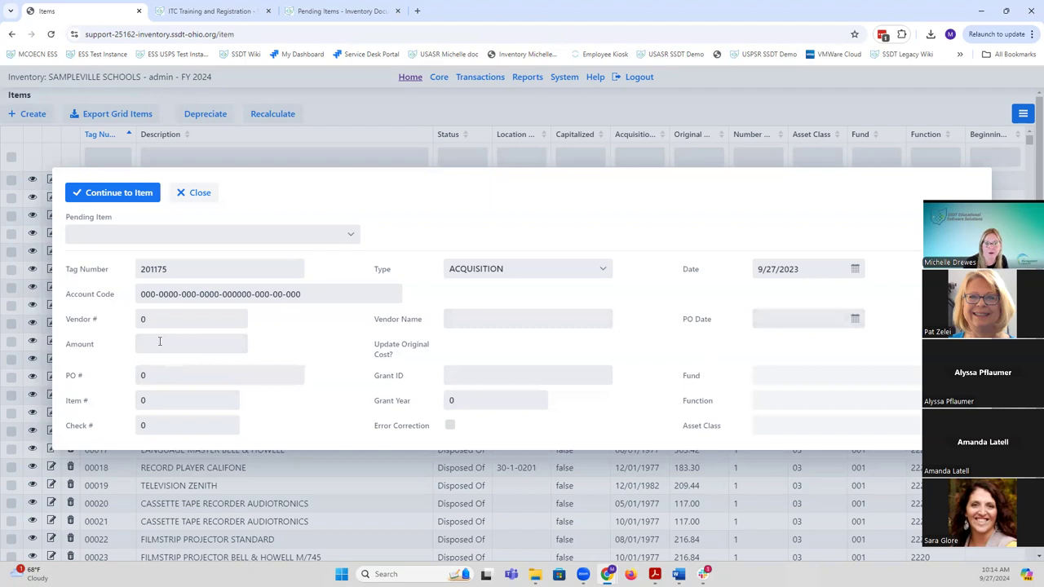
{"action": "type", "text": "1000"}
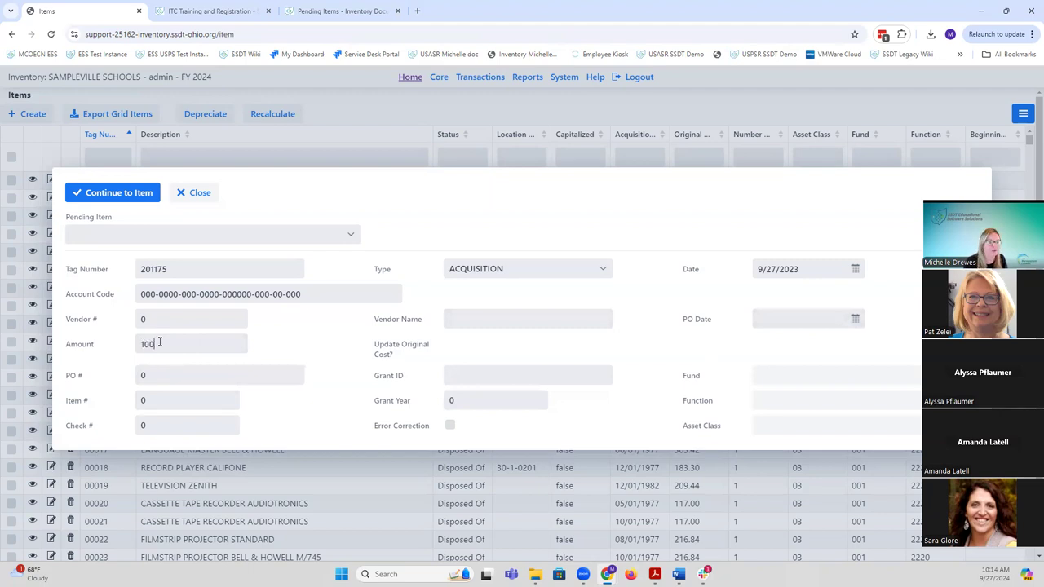
{"action": "left_click", "coordinate": [143, 194]}
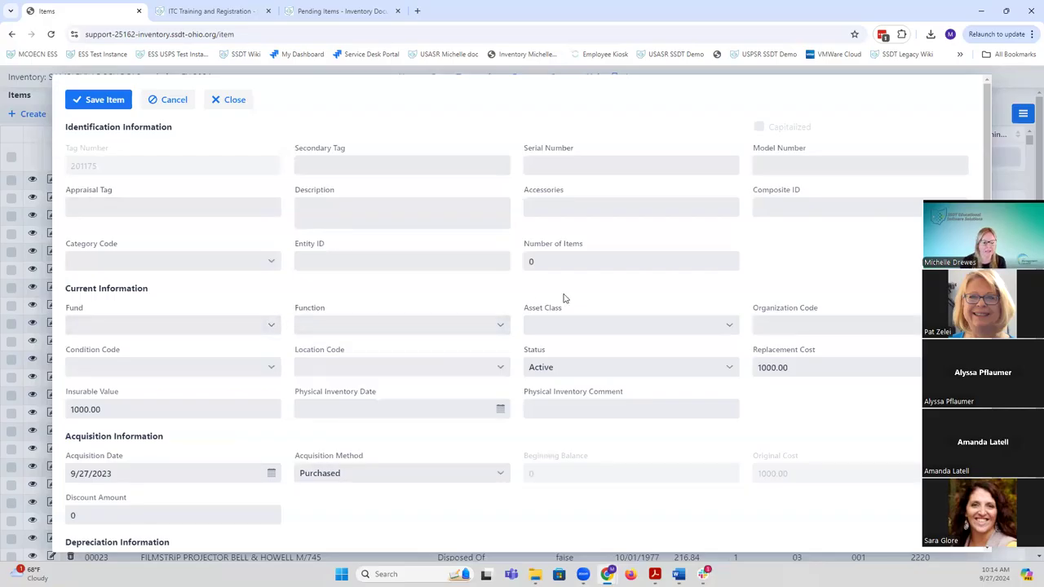
Set the new item's acquisition method to Donated
{"action": "scroll", "coordinate": [563, 298], "scroll_direction": "down", "scroll_amount": 2}
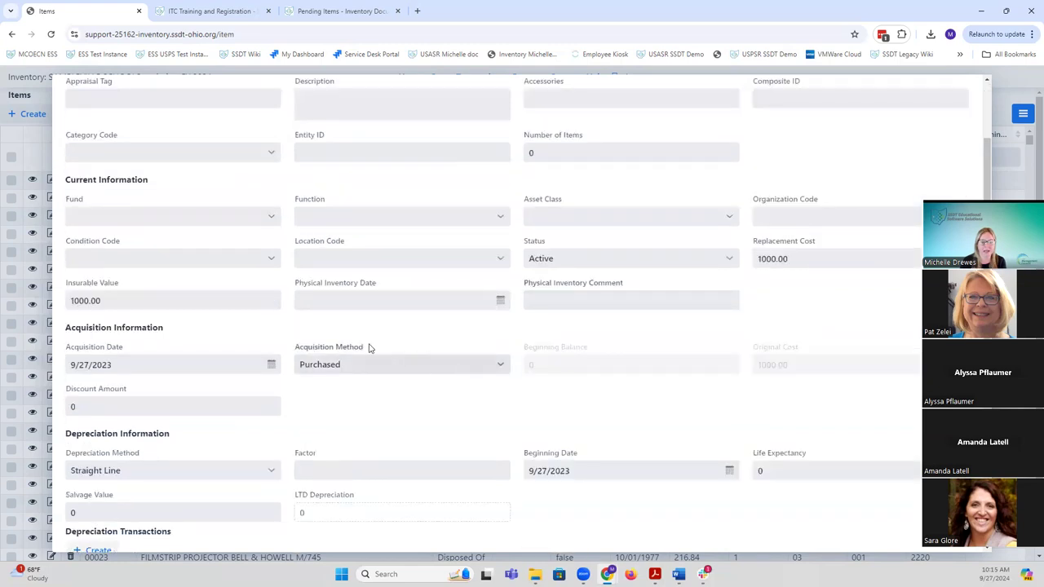
{"action": "left_click", "coordinate": [499, 367]}
{"action": "left_click", "coordinate": [470, 303]}
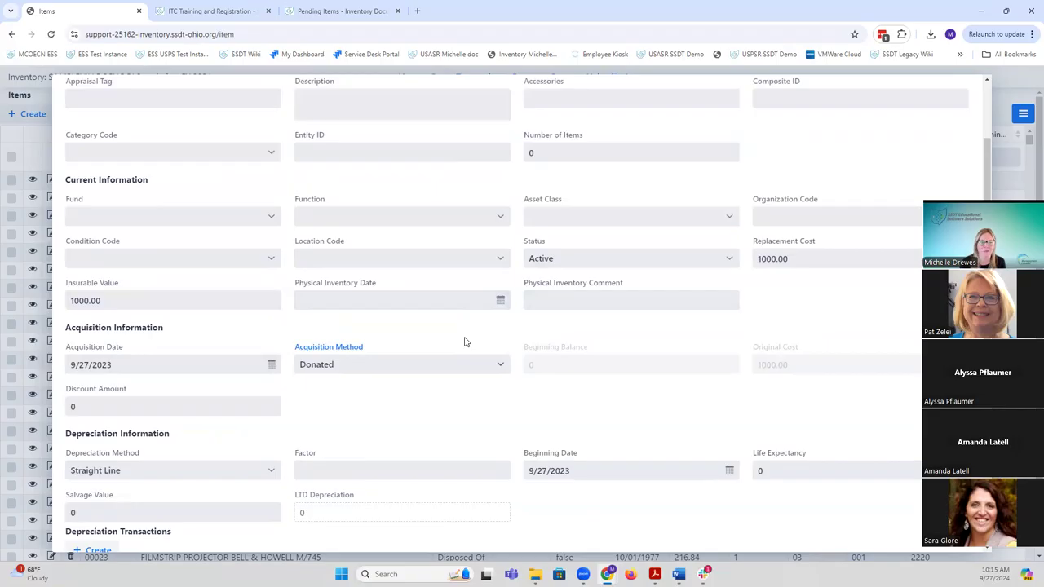
{"action": "scroll", "coordinate": [464, 342], "scroll_direction": "up", "scroll_amount": 1}
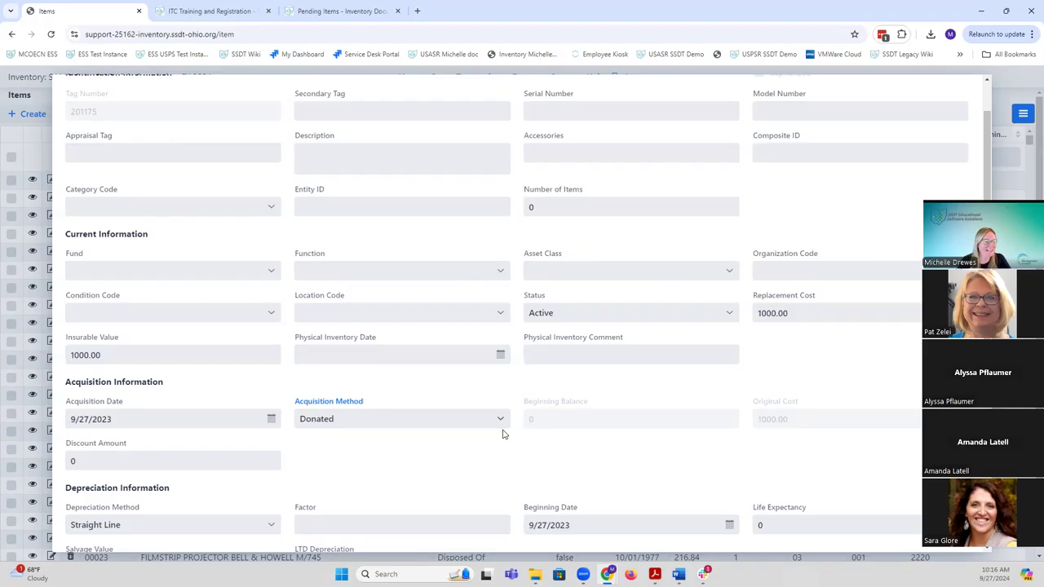
Switch to the Pending Items documentation and look over the Transactions pages listed in the Inventory User Manual
{"action": "left_click", "coordinate": [229, 12]}
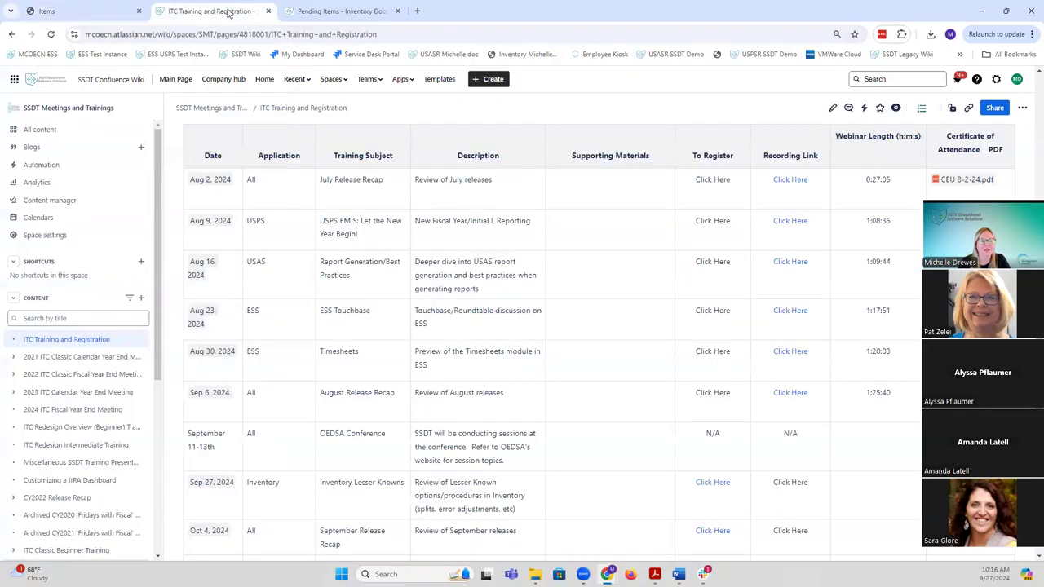
{"action": "left_click", "coordinate": [305, 12]}
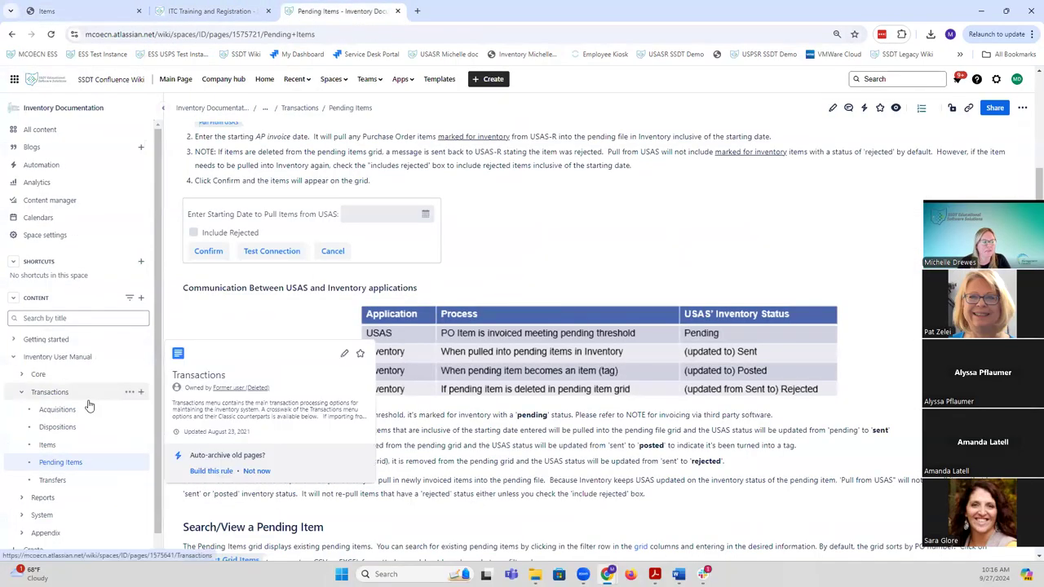
{"action": "mouse_move", "coordinate": [89, 406]}
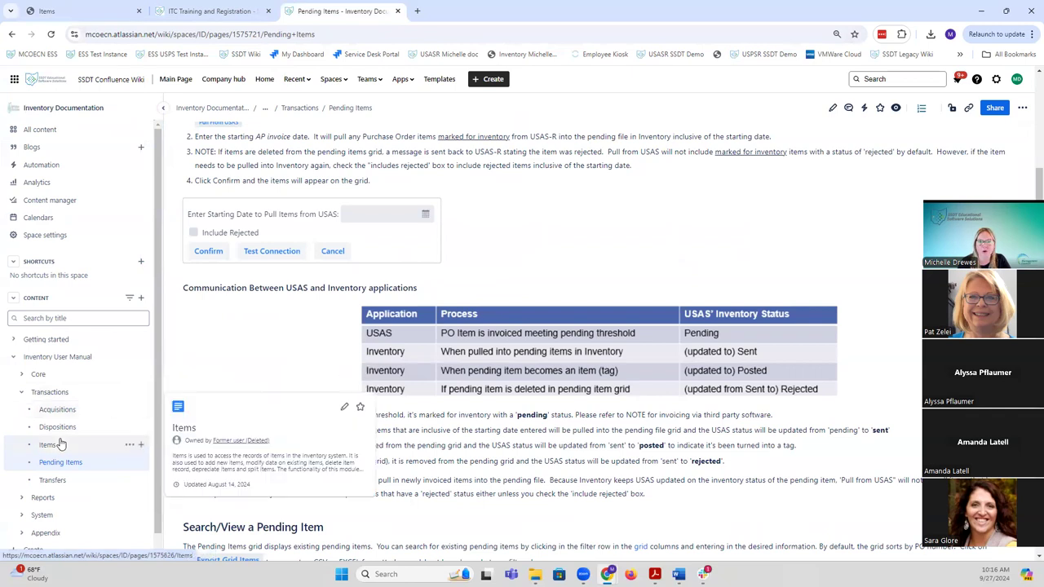
{"action": "mouse_move", "coordinate": [51, 423]}
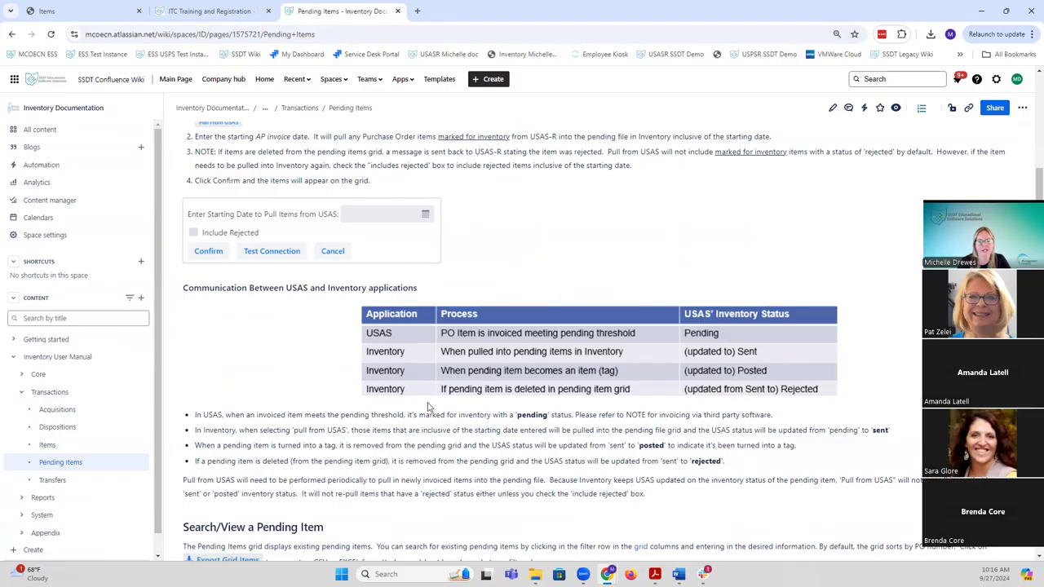
Return to the ITC Training and Registration page and review the upcoming sessions in the training schedule
{"action": "left_click", "coordinate": [216, 12]}
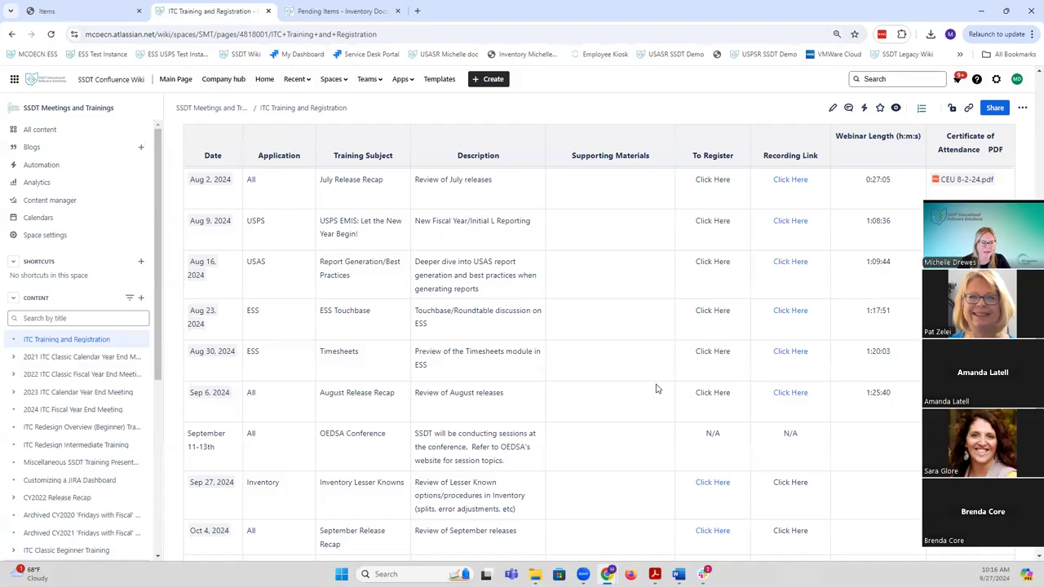
{"action": "scroll", "coordinate": [760, 432], "scroll_direction": "down", "scroll_amount": 2}
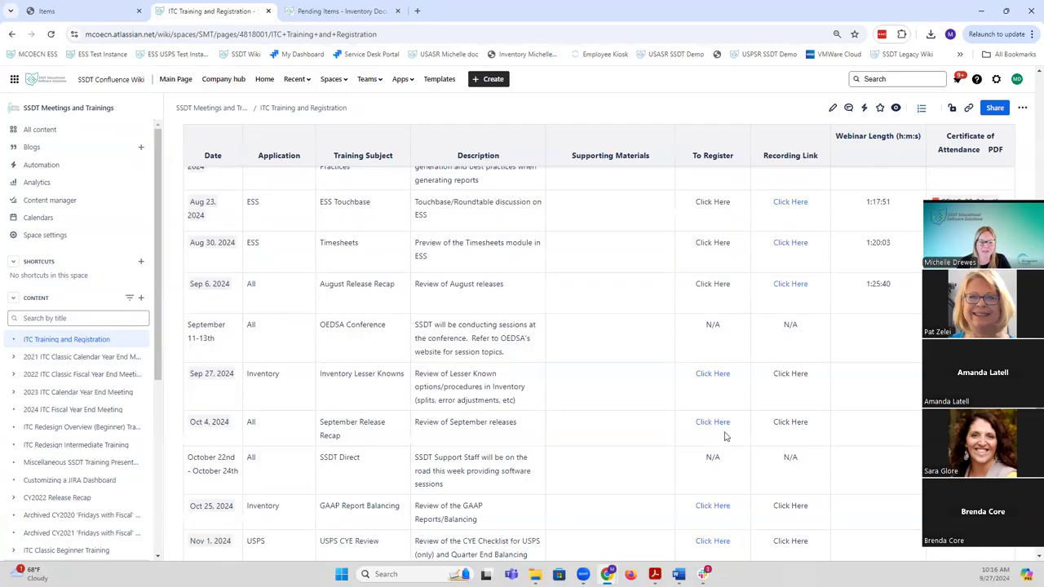
{"action": "scroll", "coordinate": [777, 441], "scroll_direction": "down", "scroll_amount": 2}
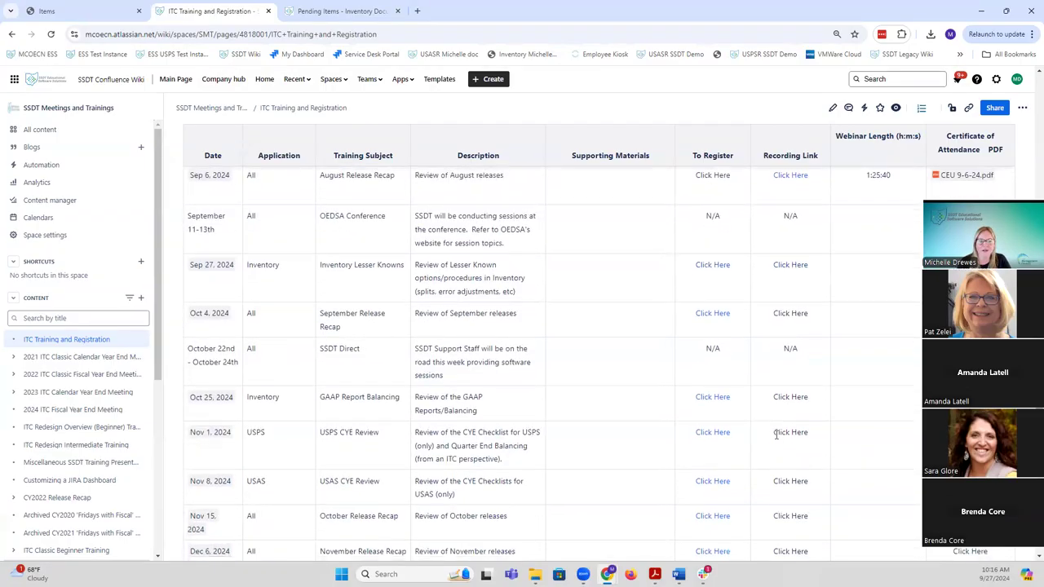